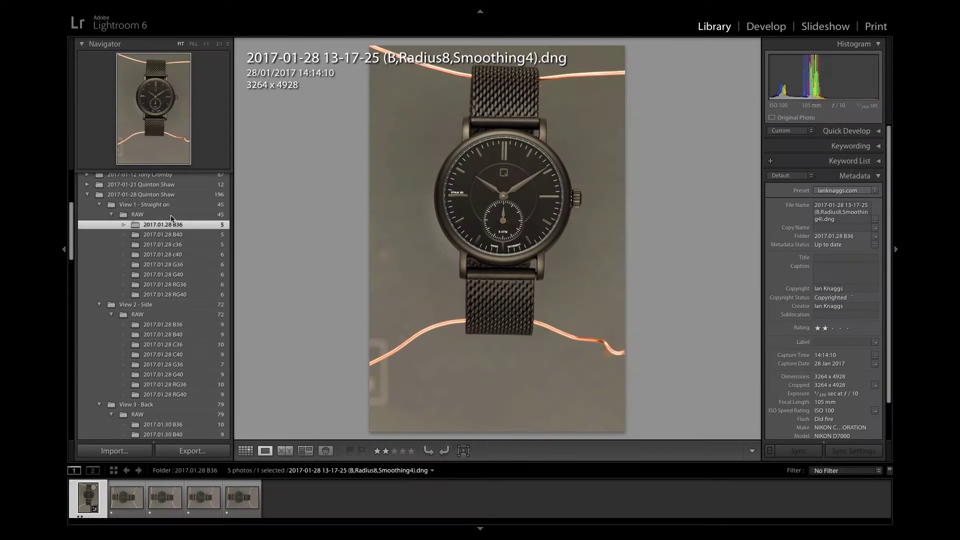
Add the View 2 and View 3 B36 folders and the back-view shot to the selection, then show the side view
left_click(164, 325, "ctrl")
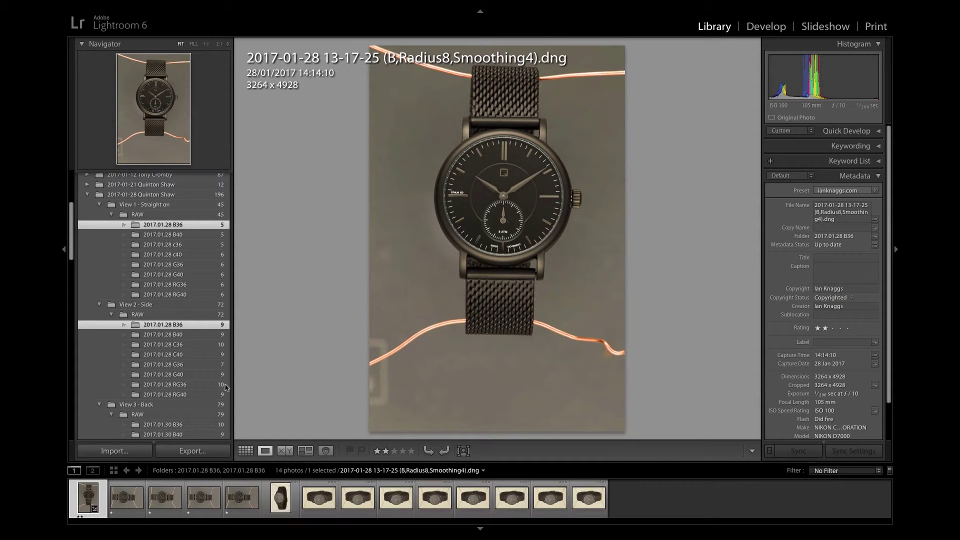
left_click(165, 424, "ctrl")
left_click(628, 499, "ctrl")
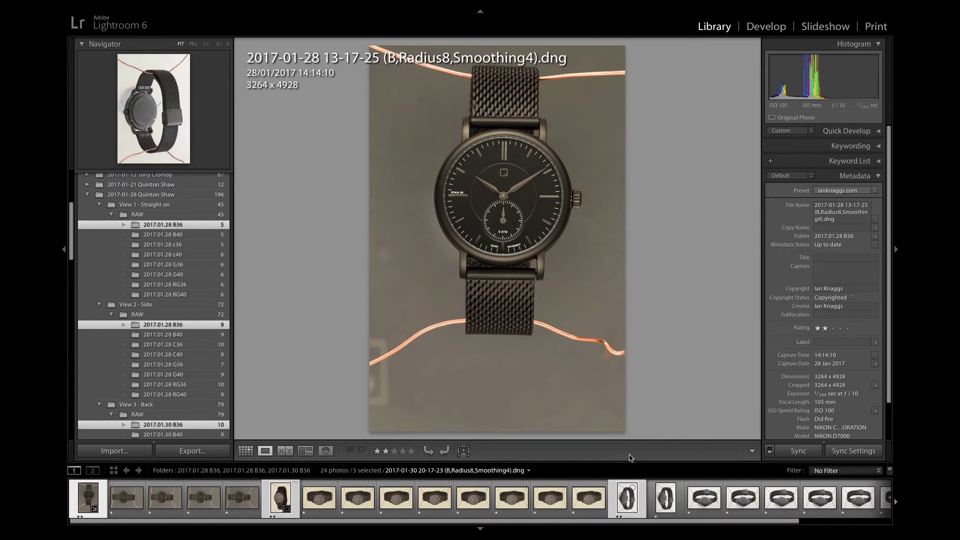
key("Right")
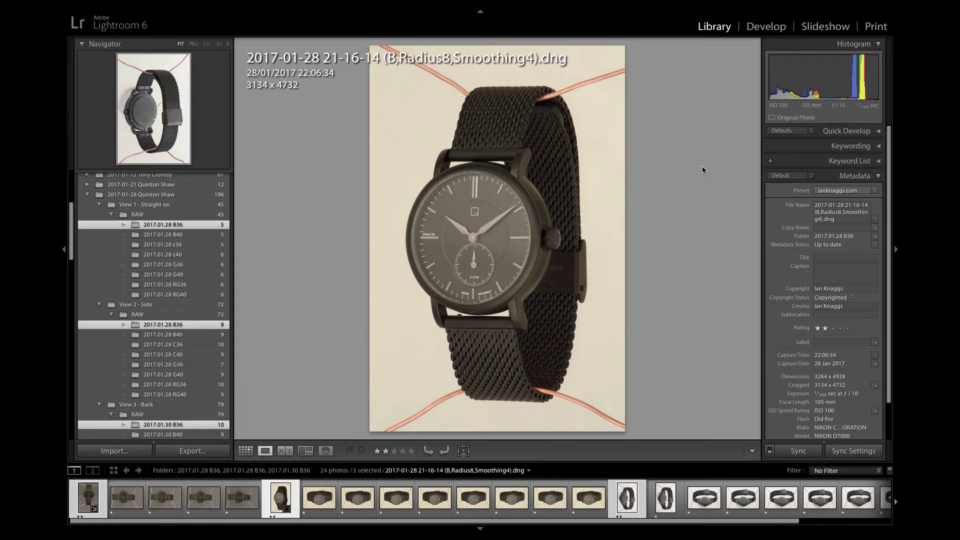
In Develop, raise exposure, pull back whites and add slight clarity on the side-view shot
key("d")
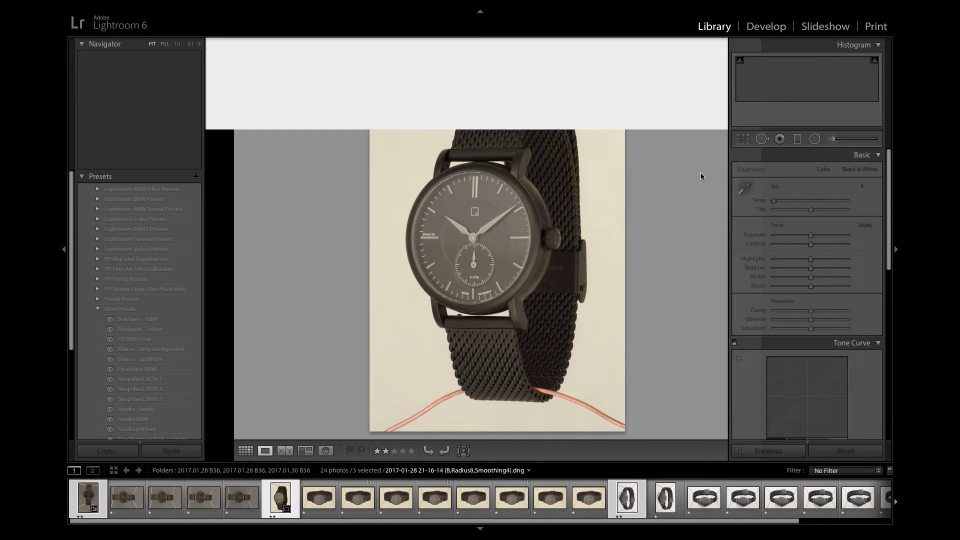
key("Right")
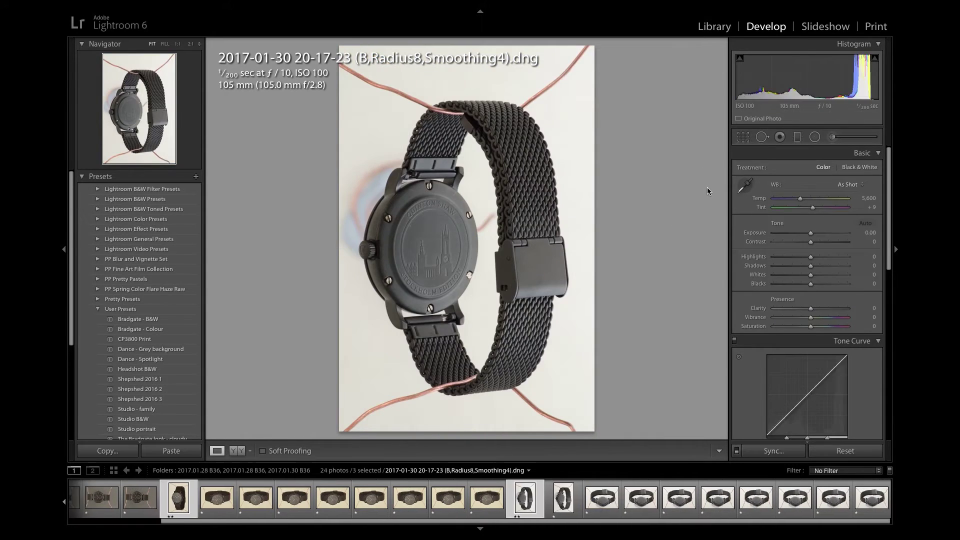
key("Right")
key("Right")
scroll(810, 239, "down", 2)
left_click_drag(810, 233, 834, 235)
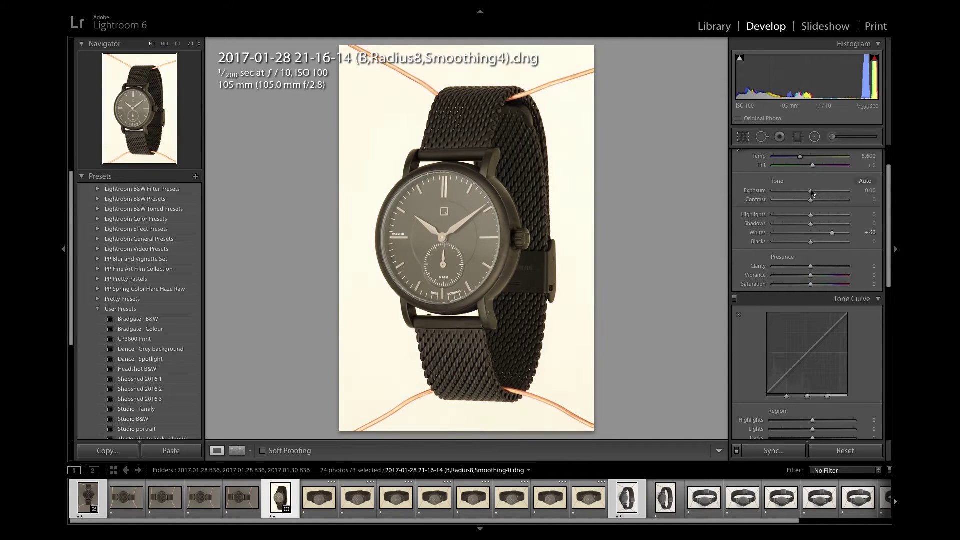
left_click_drag(810, 190, 814, 191)
left_click_drag(832, 233, 828, 233)
left_click_drag(811, 266, 814, 266)
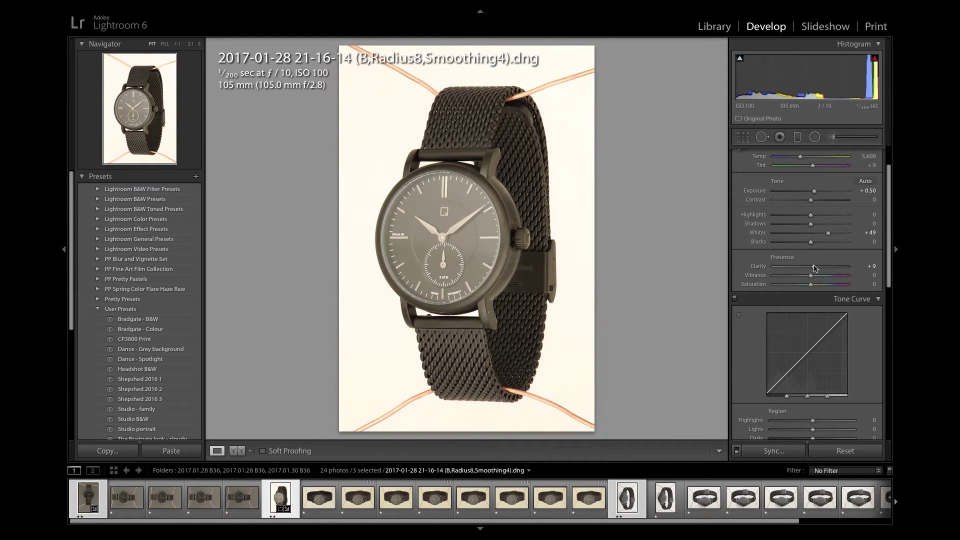
Brighten the front view's exposure to +0.10 and lower Lights to +40, checking the dial at 1:1
key("Left")
left_click_drag(809, 191, 811, 190)
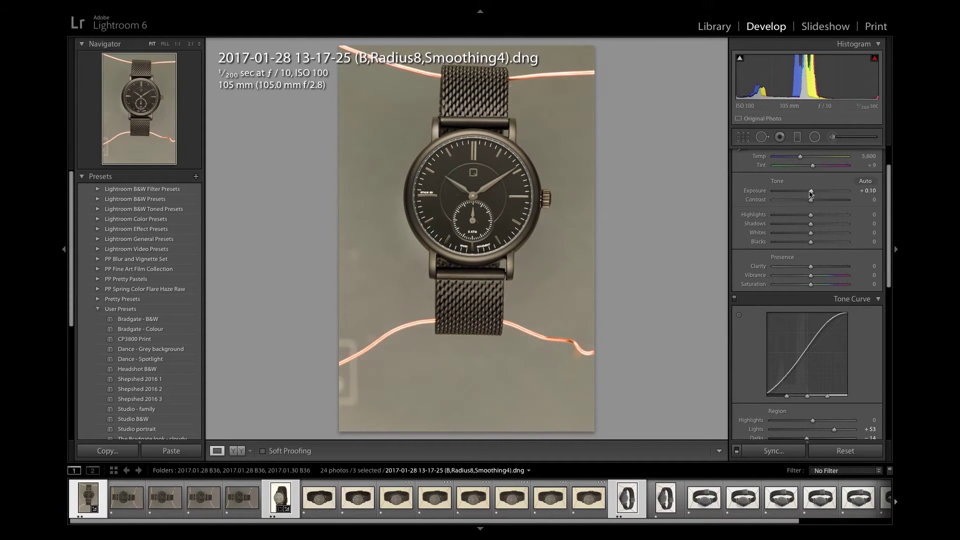
scroll(811, 270, "down", 5)
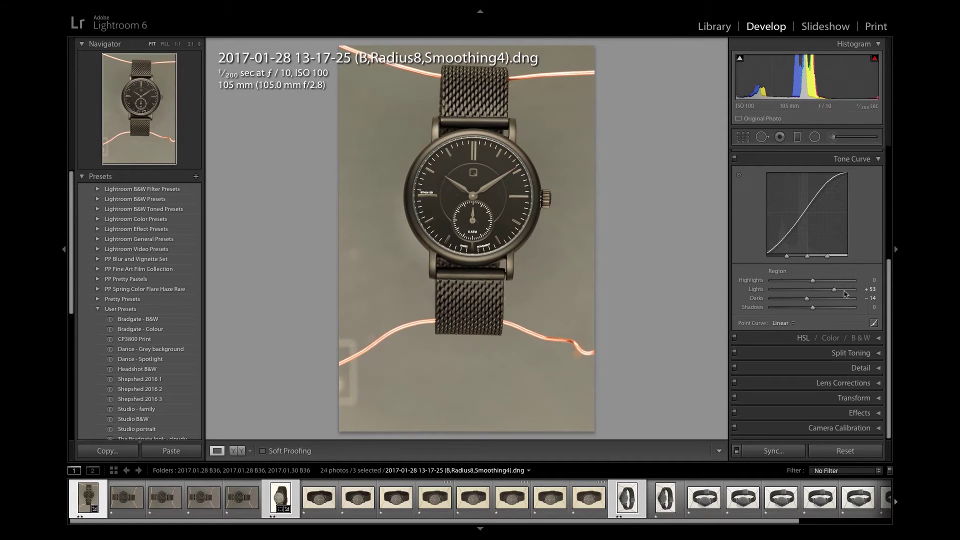
left_click_drag(834, 289, 828, 289)
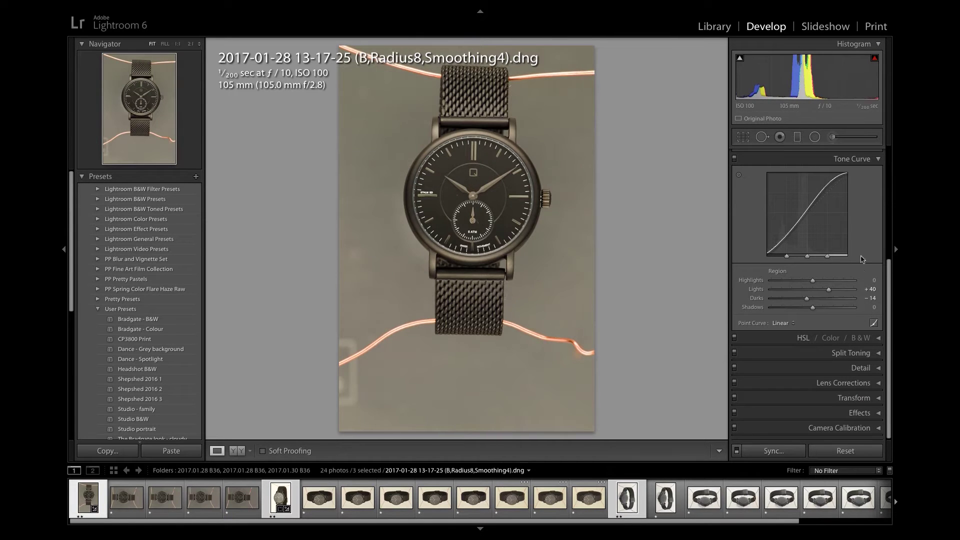
left_click(474, 148)
scroll(475, 147, "up", 5)
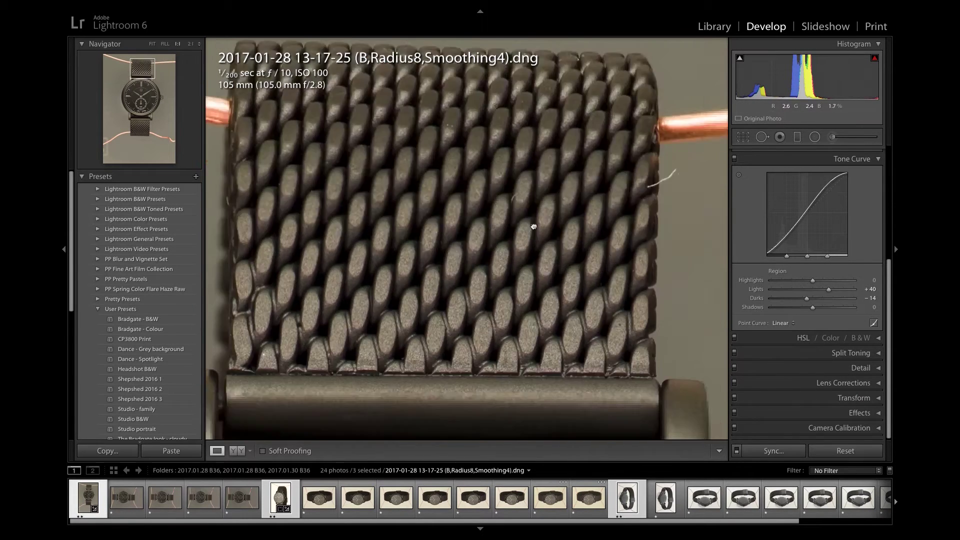
scroll(507, 301, "down", 8)
scroll(508, 301, "down", 10)
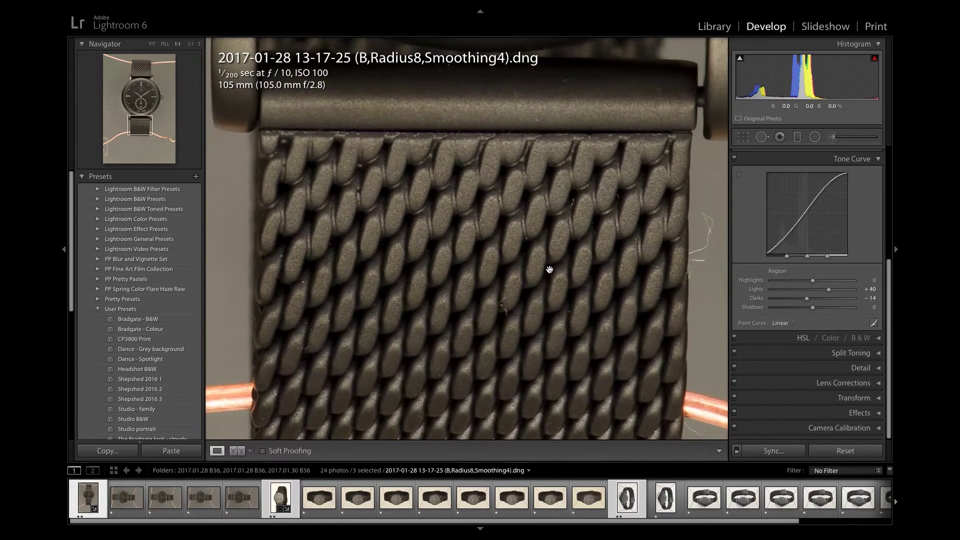
left_click(568, 277)
Set the front view's temperature to 5,068 and undo the back view's temperature change
key("Right")
key("Right")
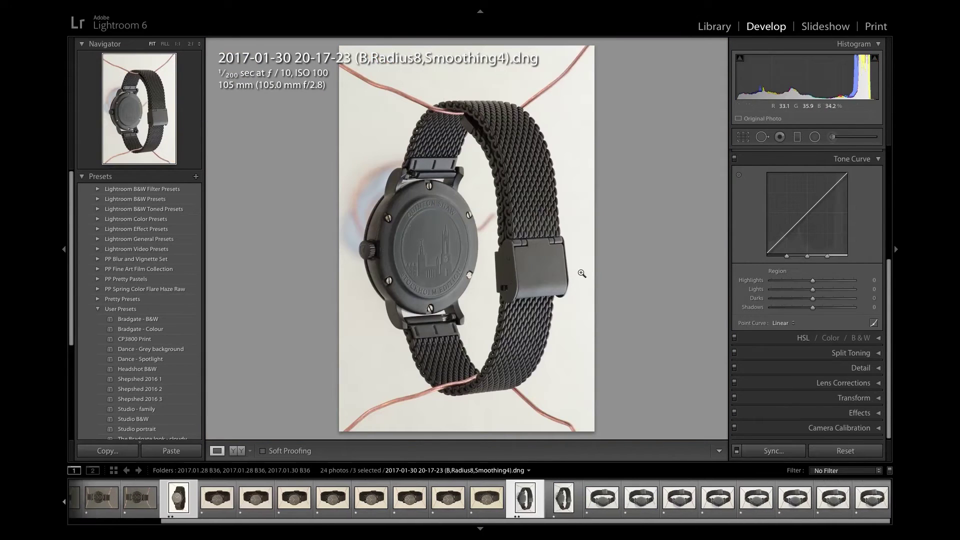
scroll(809, 250, "up", 5)
key("ctrl+z")
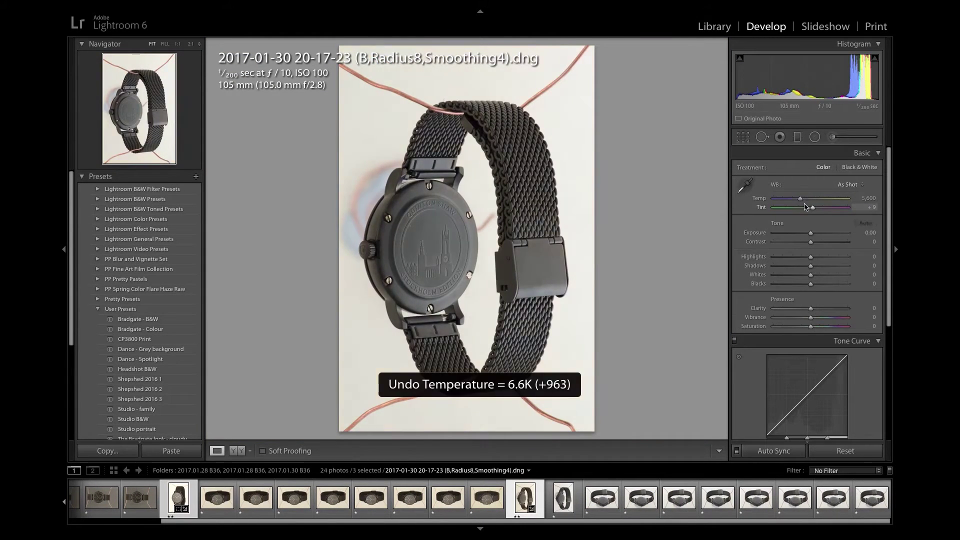
key("Right")
left_click_drag(796, 200, 797, 201)
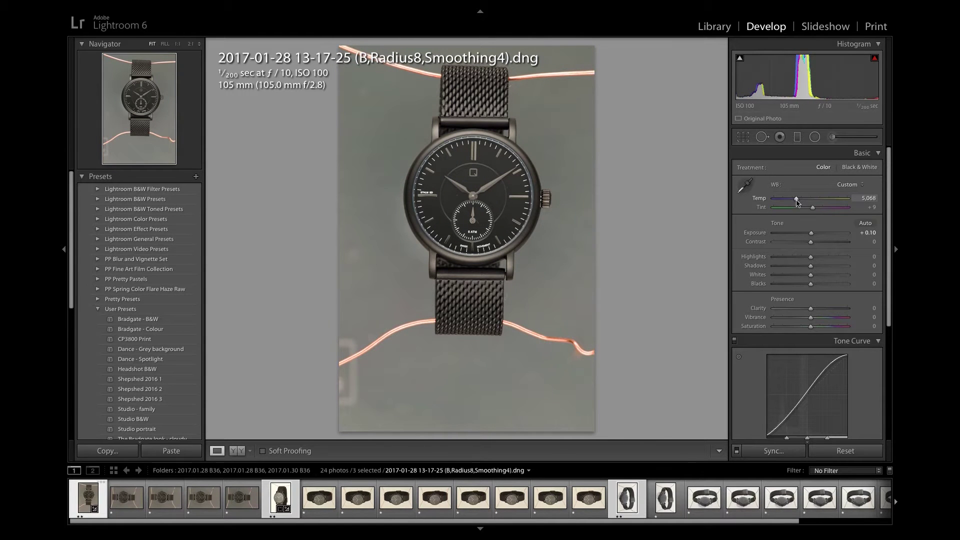
key("Left")
key("ctrl+z")
key("Right")
key("Right")
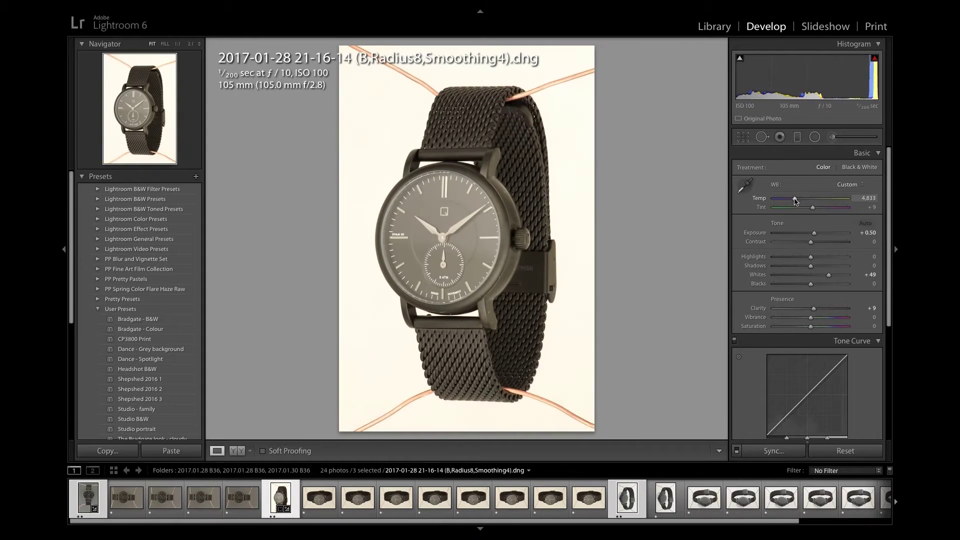
Switch the treatment to Black & White and review the selected photos
left_click(858, 168)
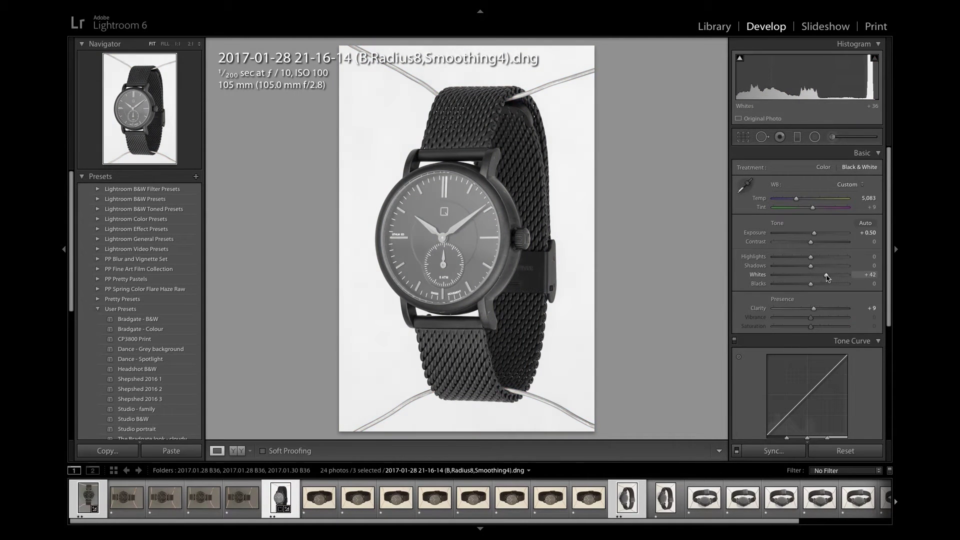
key("Right")
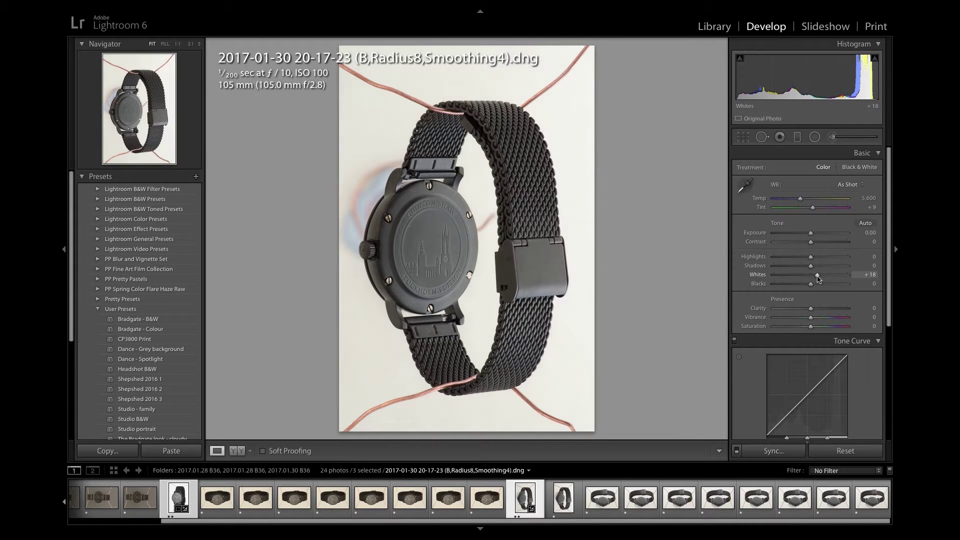
key("Right")
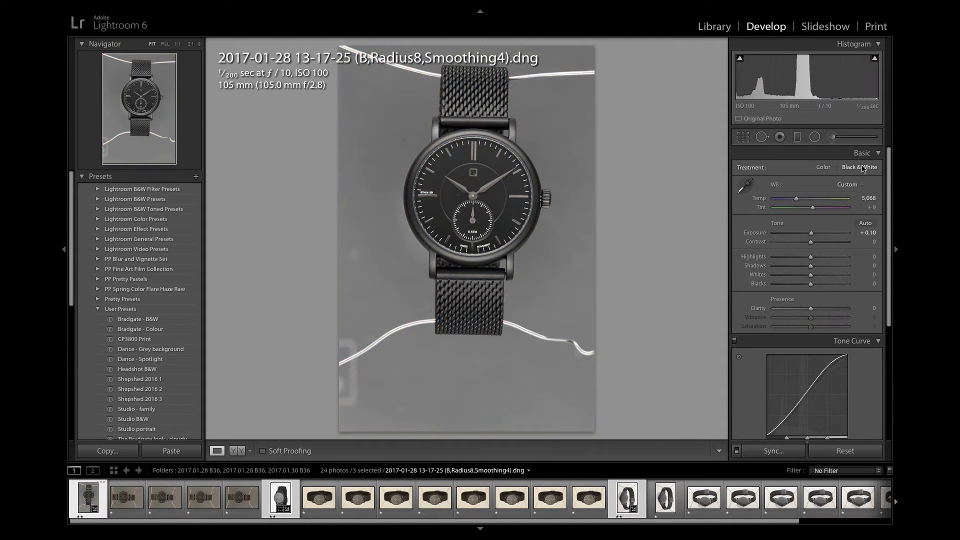
scroll(882, 362, "down", 3)
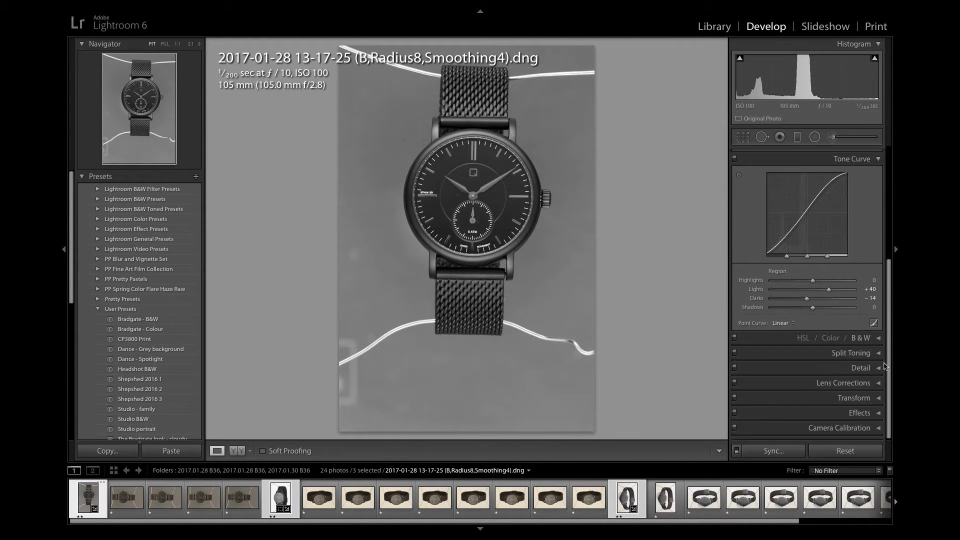
key("r")
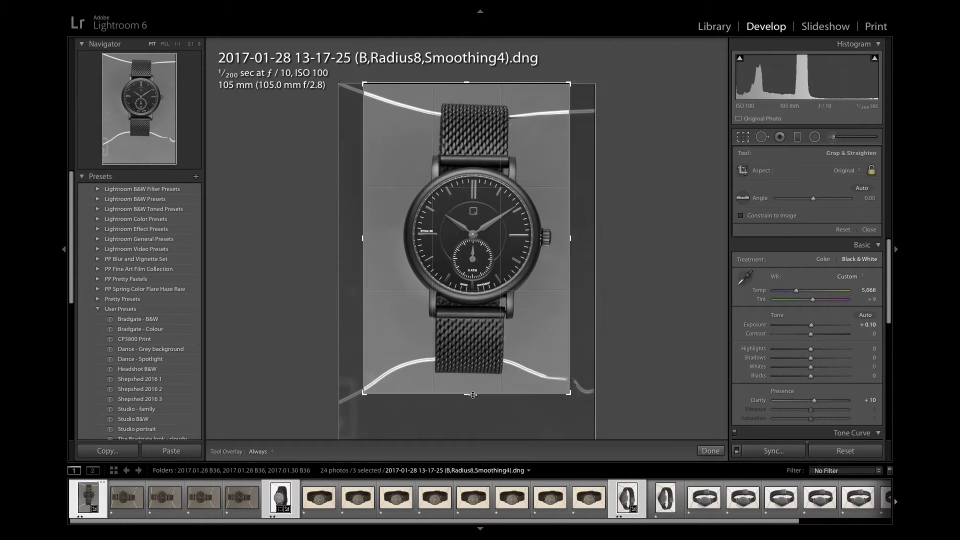
Straighten the front and side views by rotating their crops slightly toward level
left_click_drag(622, 247, 623, 241)
key("Return")
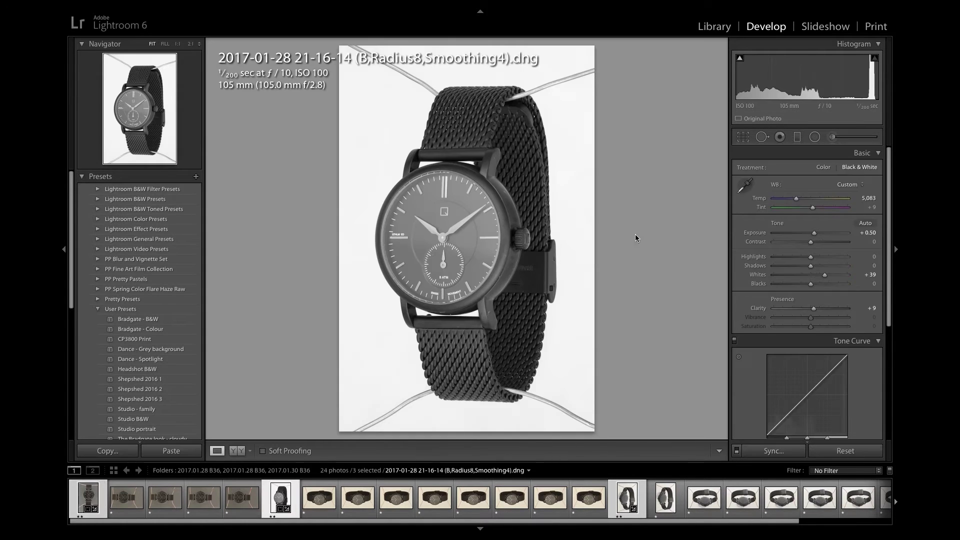
key("r")
left_click_drag(630, 250, 647, 214)
key("Return")
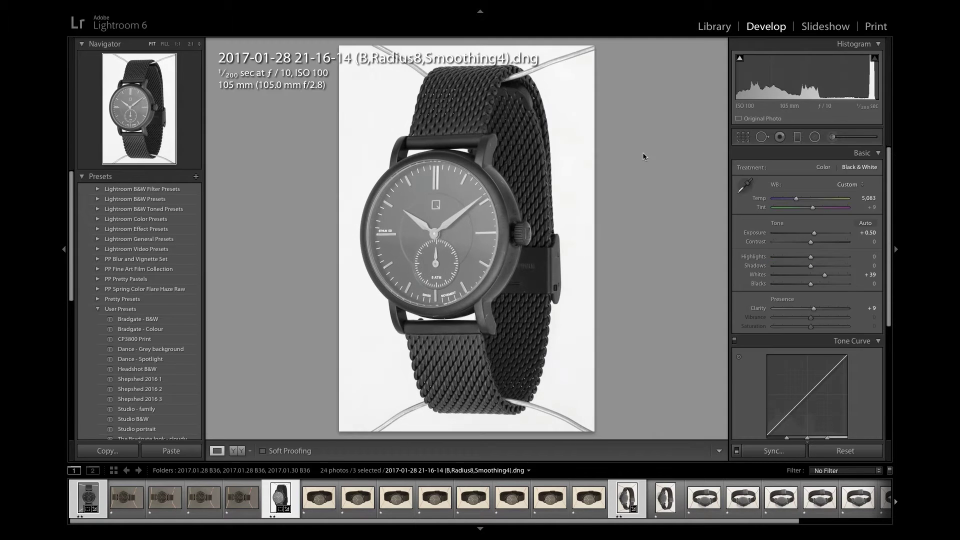
Open and close the crop on the back view, then step through all three photos
key("Right")
key("r")
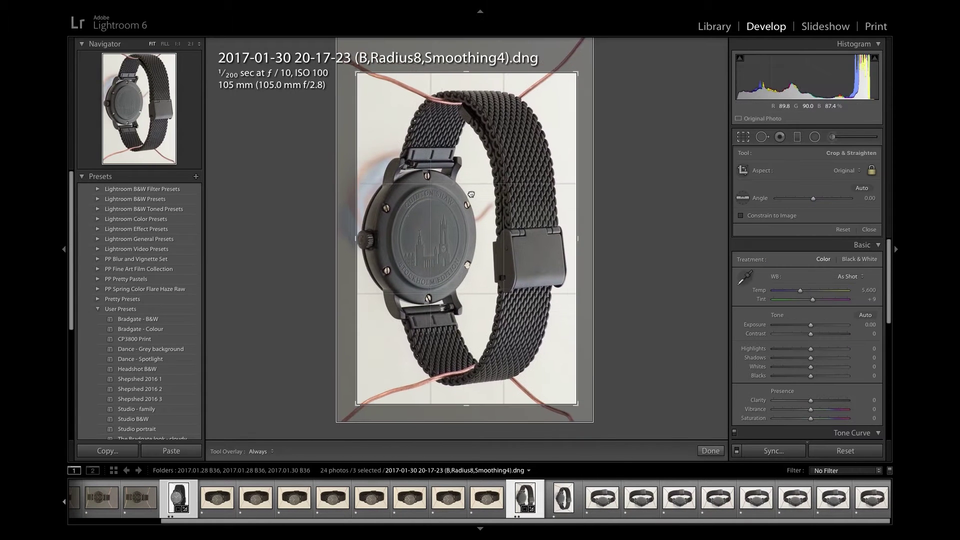
key("Return")
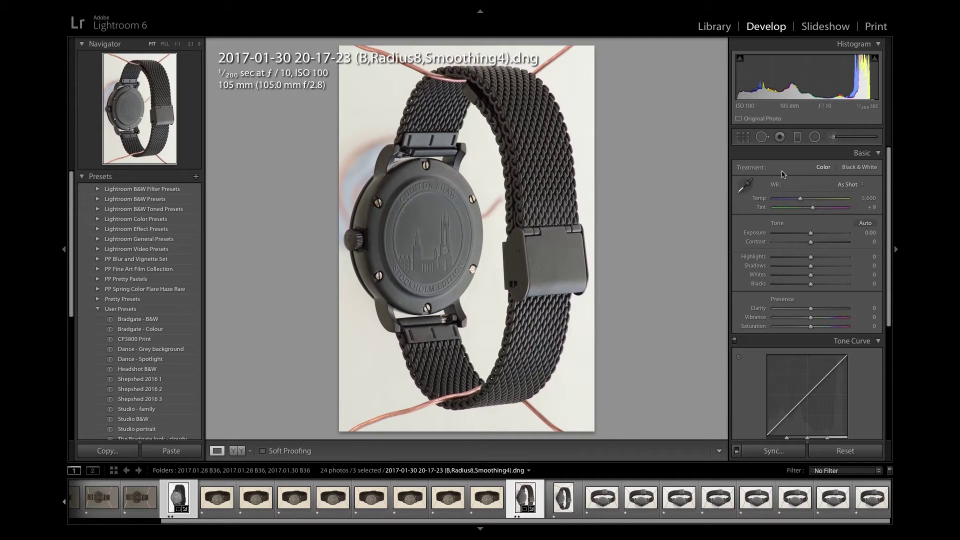
key("Right")
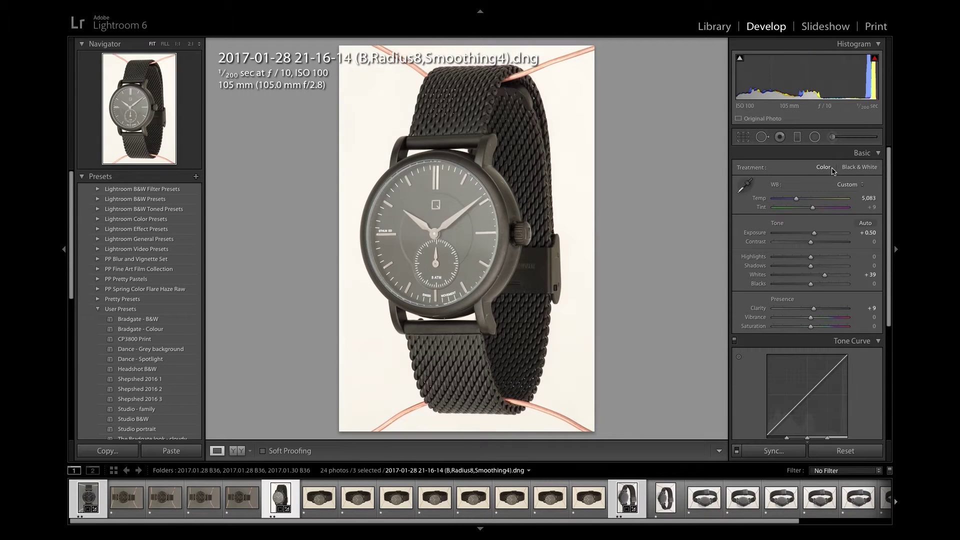
key("Right")
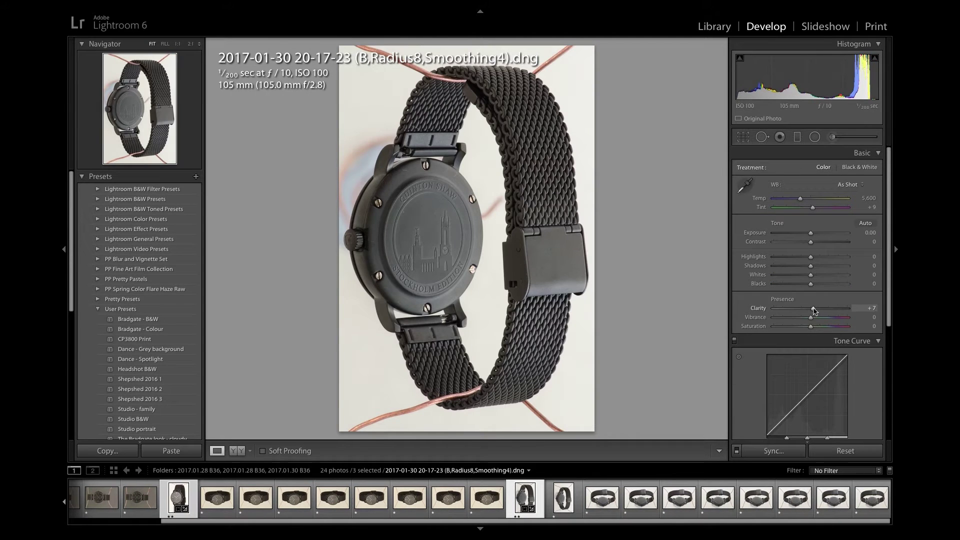
key("Right")
Open Export for the three selected photos and apply the Export for PS preset
right_click(624, 470)
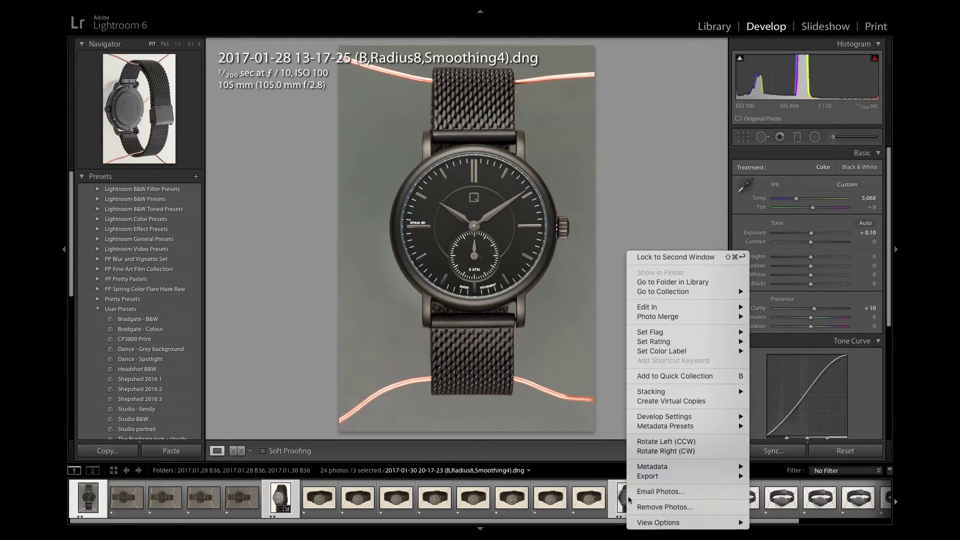
mouse_move(645, 497)
left_click(764, 242)
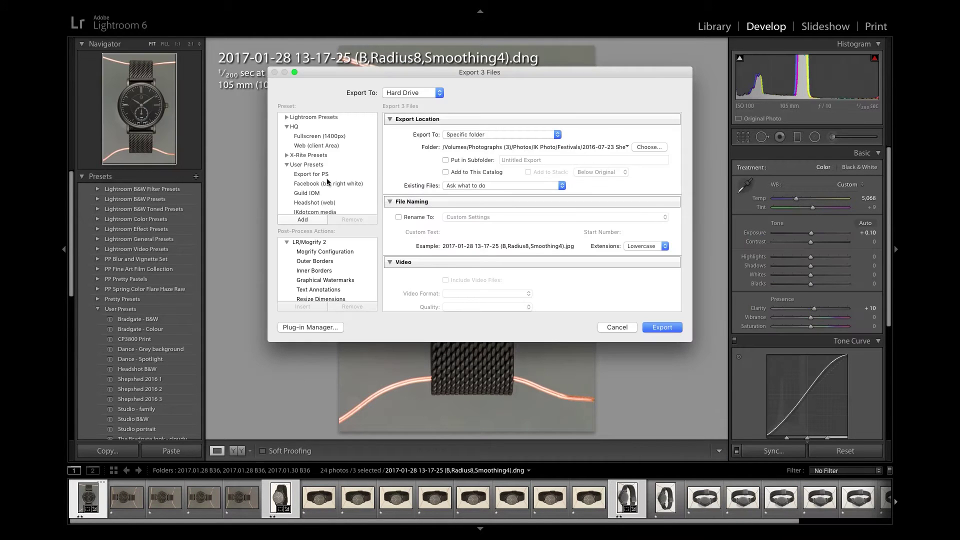
left_click(325, 175)
Create an Edits folder with a B36 subfolder in the 2017-01-28 shoot folder and export there
left_click(641, 147)
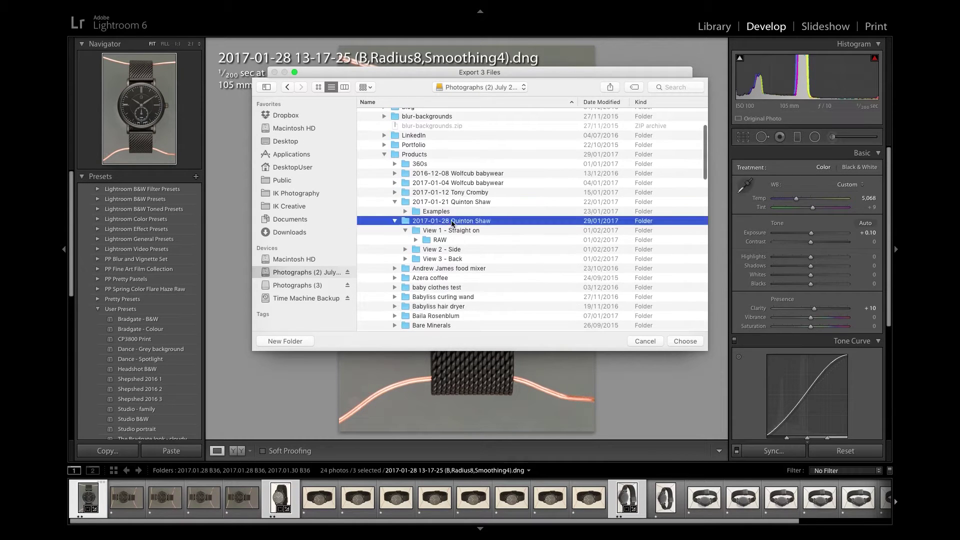
double_click(453, 224)
left_click(285, 341)
type("Edits")
key("Return")
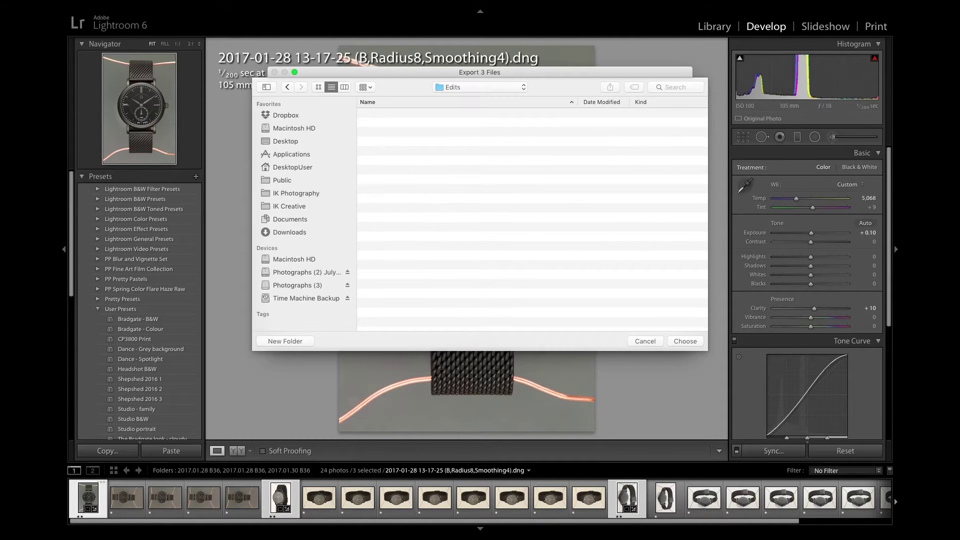
left_click(285, 340)
type("B36")
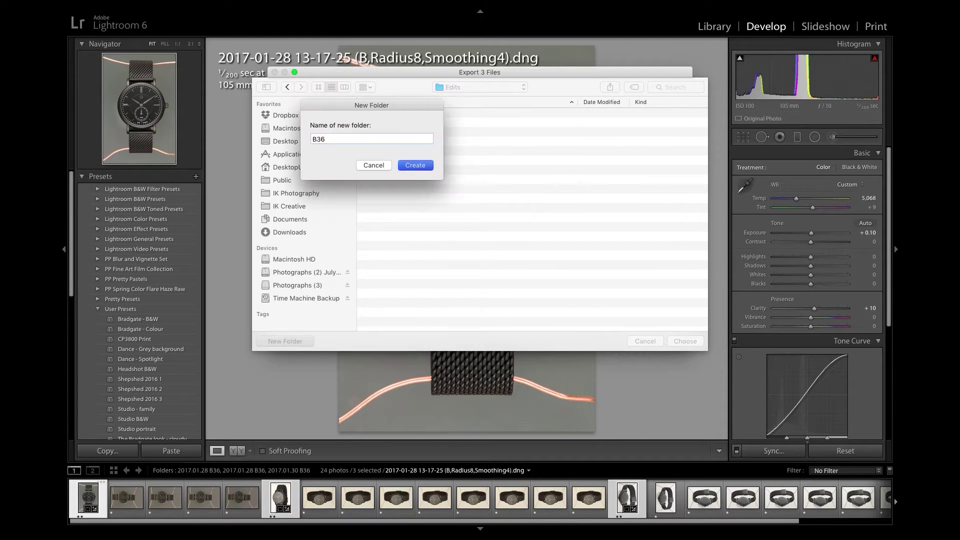
left_click(415, 165)
left_click(685, 341)
scroll(622, 214, "down", 10)
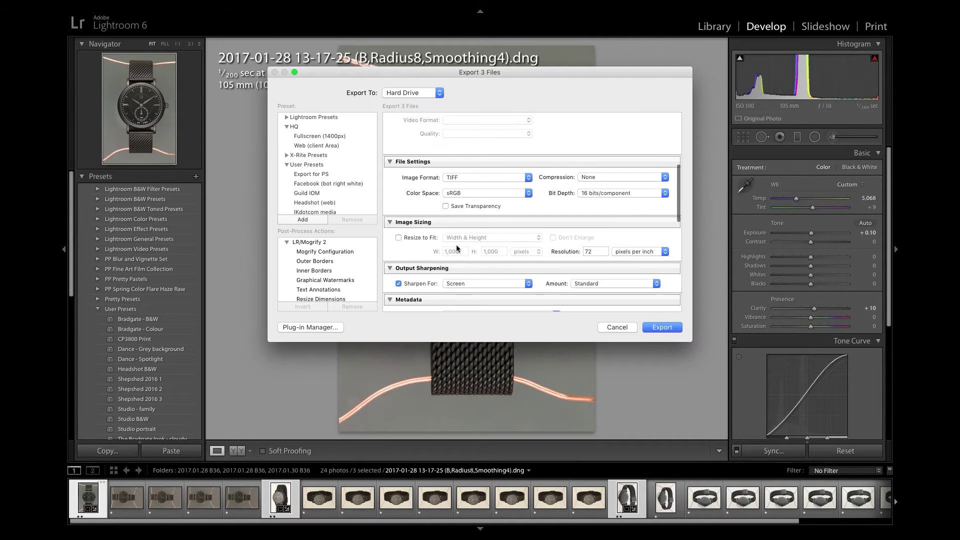
key("Return")
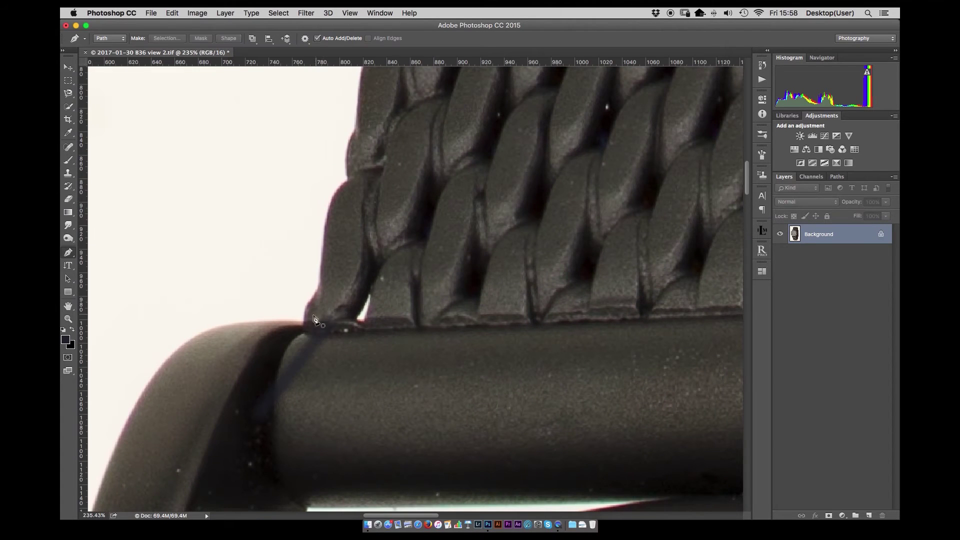
Start the Pen path on the strap and curve anchors along the mesh's top edge, undoing one misplaced point
left_click(306, 303)
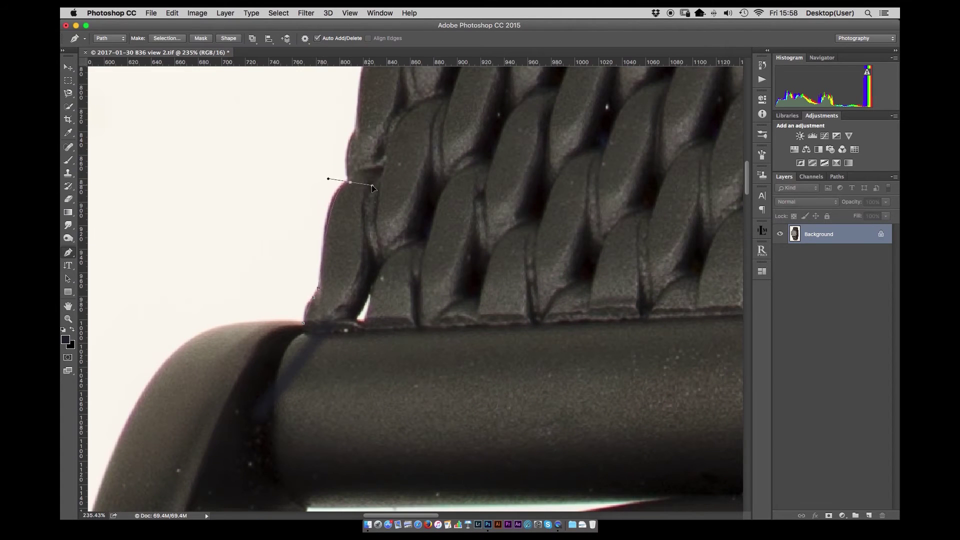
scroll(372, 188, "up", 5)
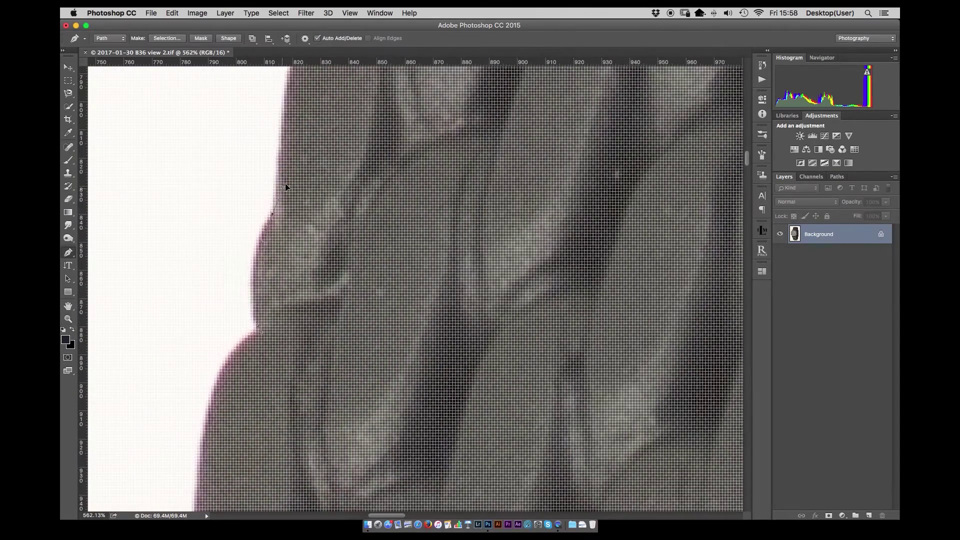
scroll(303, 143, "down", 4)
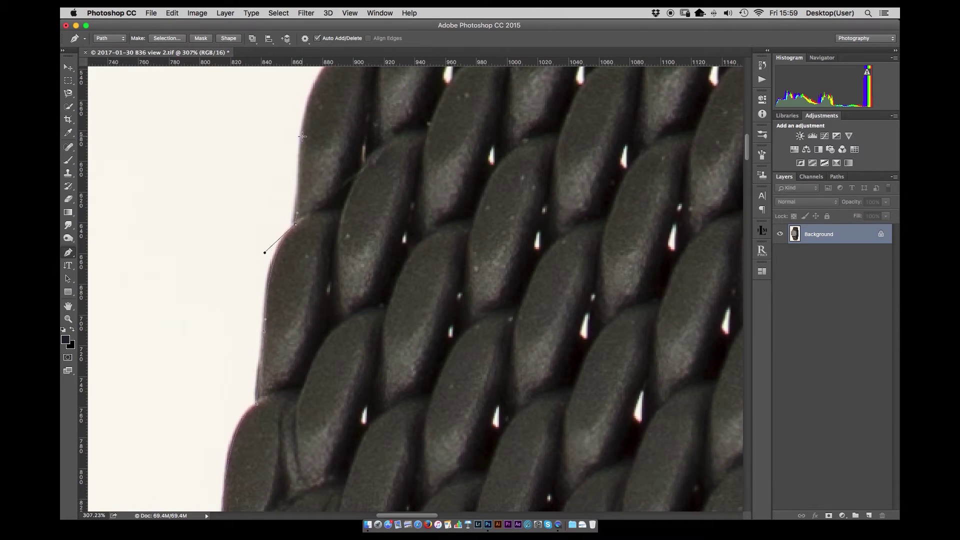
scroll(302, 136, "up", 5)
scroll(302, 136, "right", 2)
left_click_drag(214, 278, 255, 264)
scroll(323, 100, "up", 5)
scroll(322, 99, "right", 2)
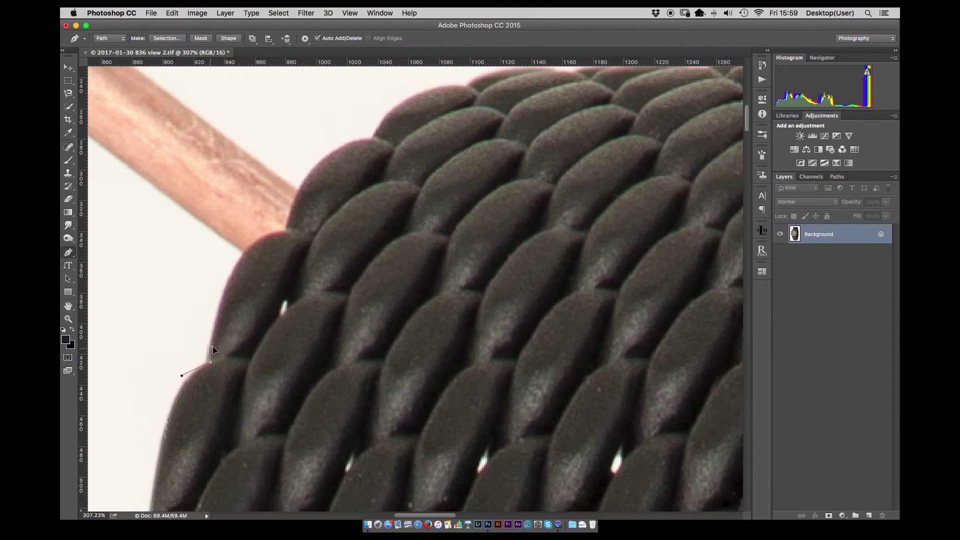
scroll(381, 139, "up", 5)
scroll(380, 139, "right", 2)
left_click_drag(286, 237, 348, 237)
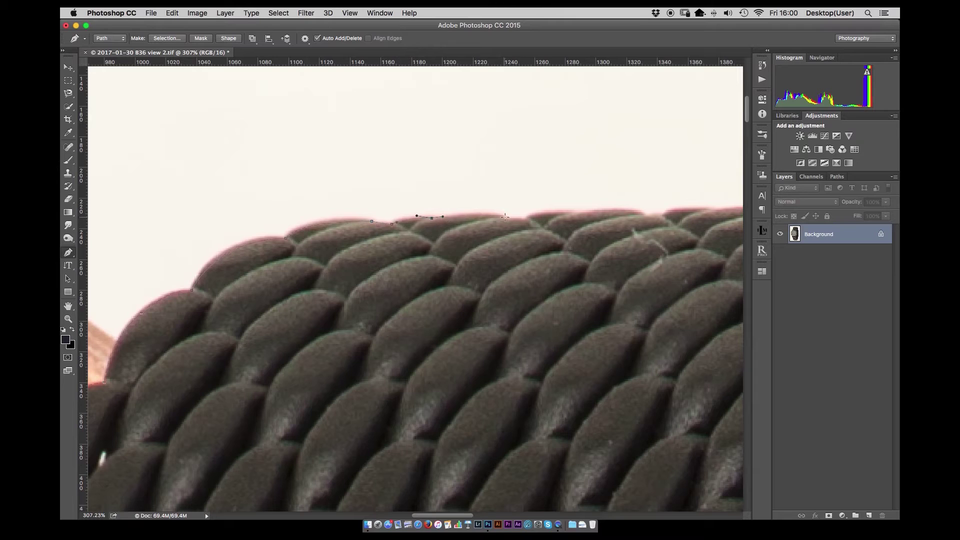
left_click_drag(505, 217, 511, 218)
scroll(511, 218, "up", 5)
key("super+z")
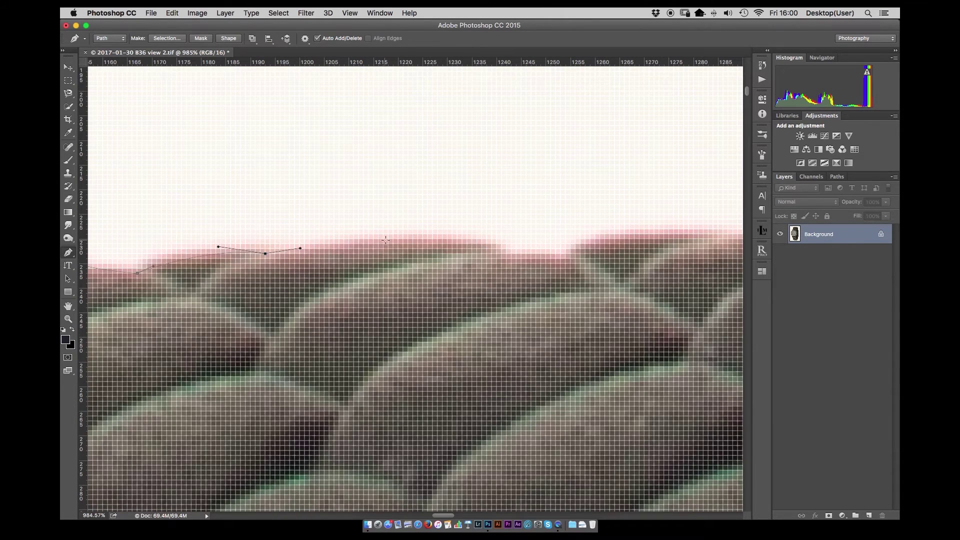
scroll(583, 257, "down", 5)
scroll(345, 242, "up", 4)
left_click_drag(319, 273, 365, 283)
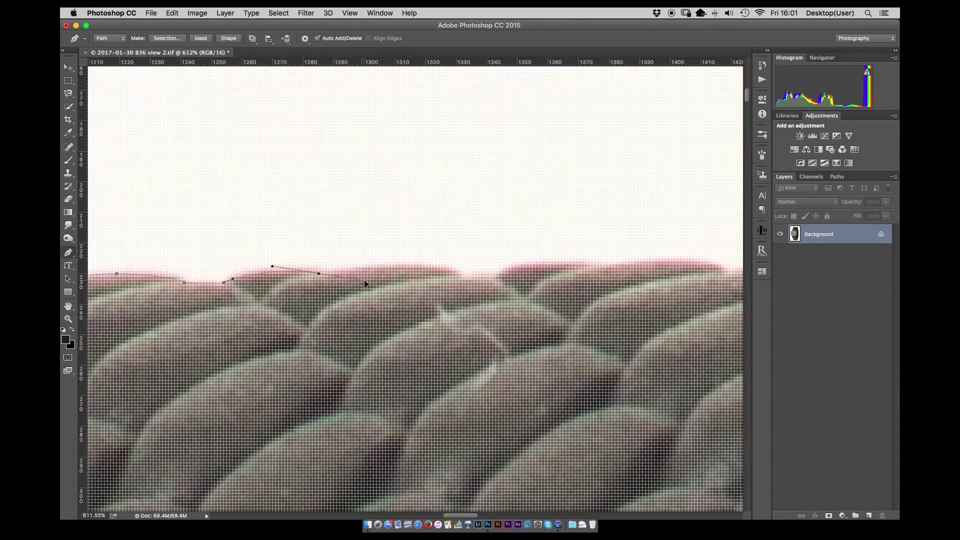
left_click_drag(453, 273, 465, 276)
Continue curved anchors over the mesh links along the top edge to the strap's corner
scroll(671, 262, "right", 10)
left_click_drag(336, 251, 344, 267)
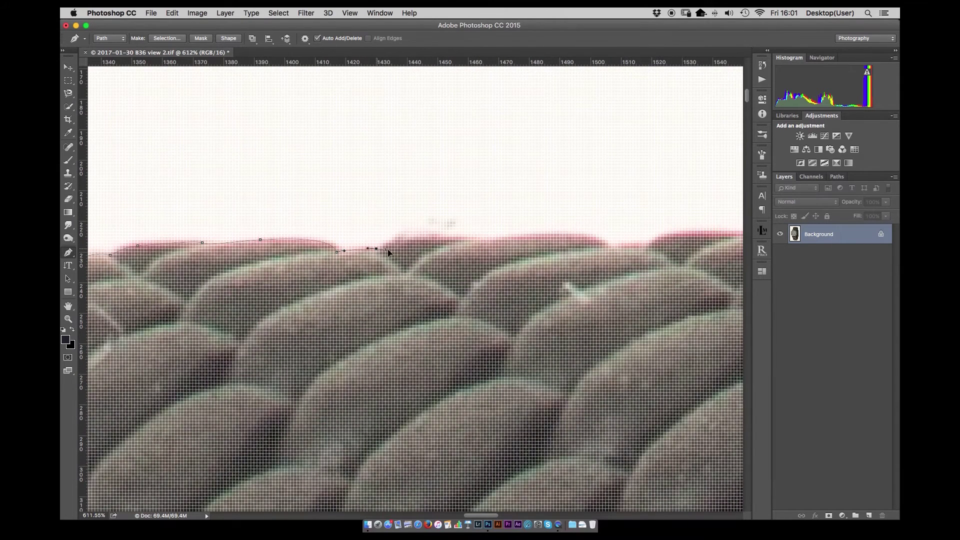
scroll(658, 249, "right", 13)
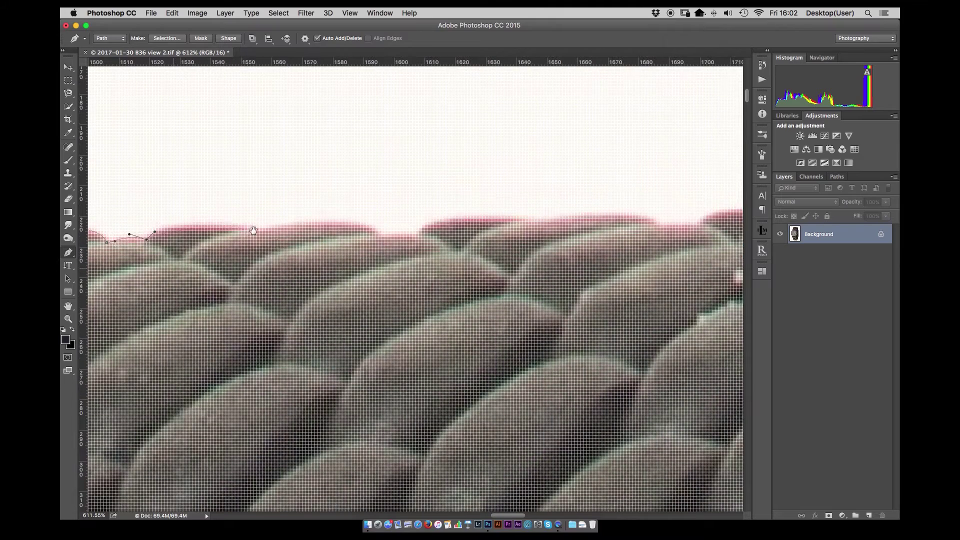
left_click_drag(248, 230, 263, 229)
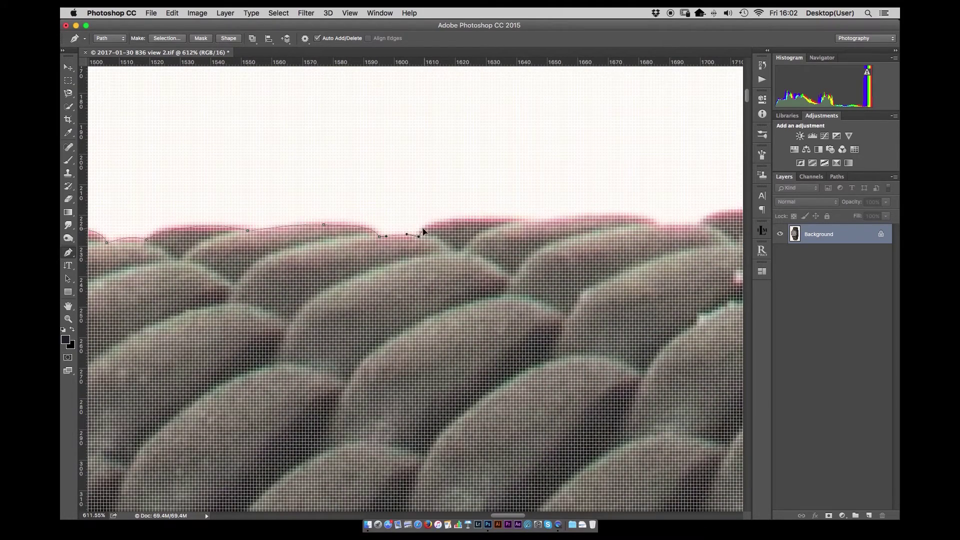
scroll(660, 235, "right", 12)
left_click_drag(250, 232, 259, 239)
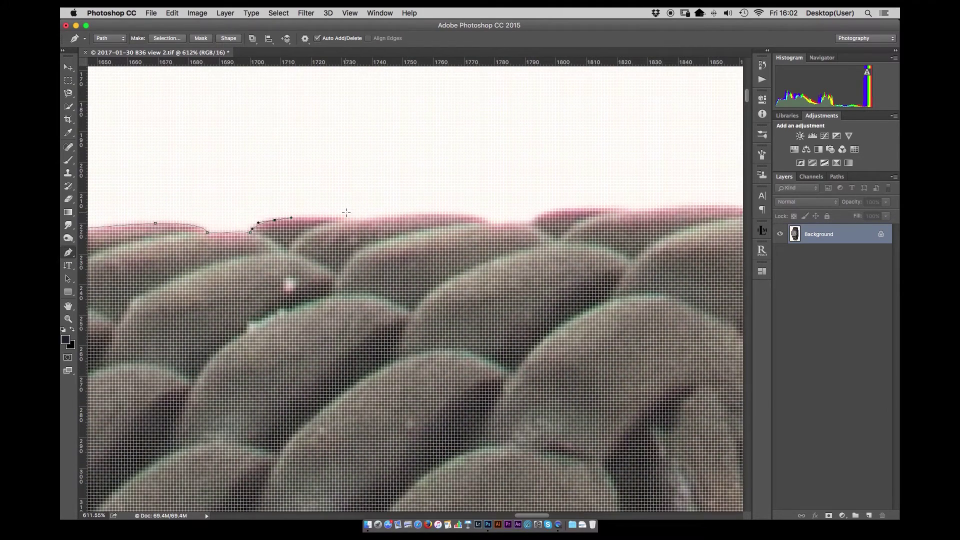
left_click(613, 210)
scroll(613, 210, "right", 10)
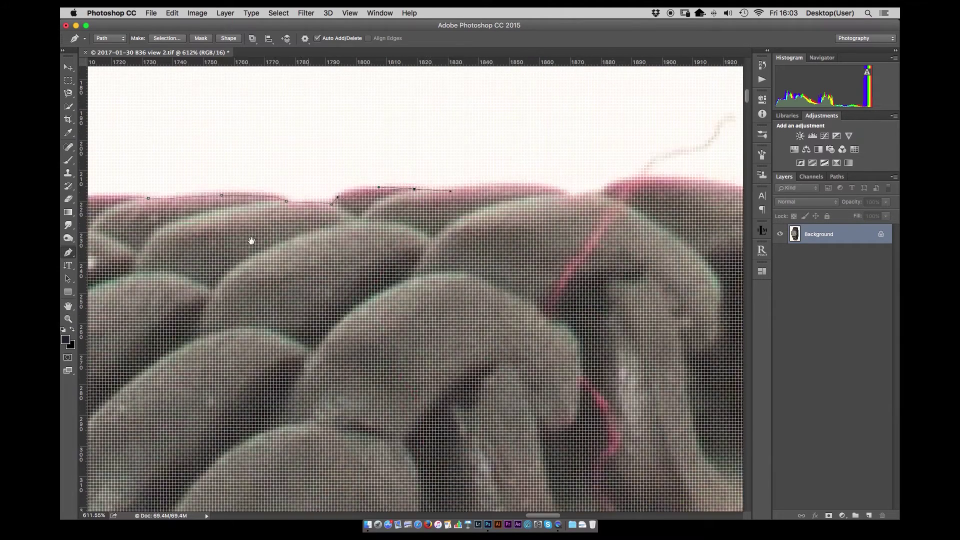
left_click_drag(374, 207, 411, 204)
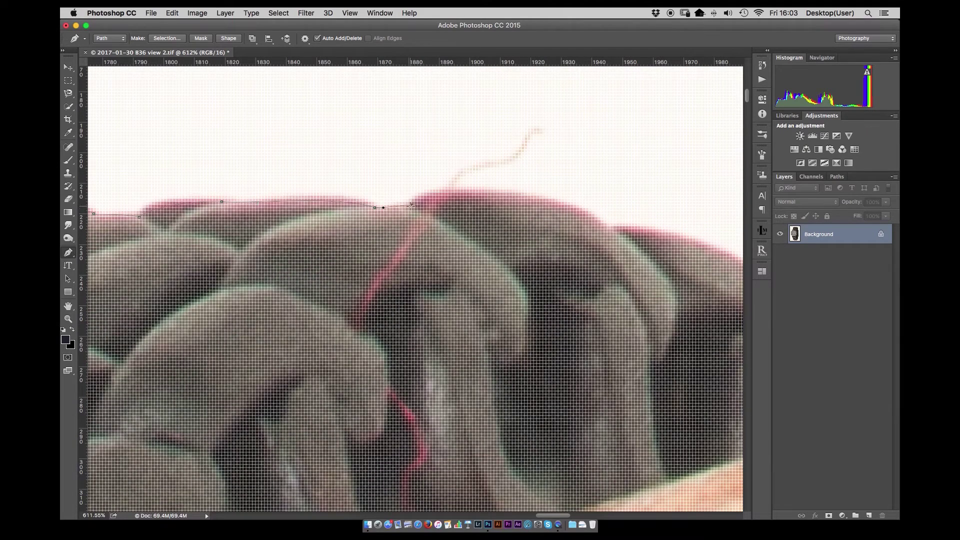
left_click(586, 213)
scroll(592, 218, "right", 8)
left_click(366, 169)
left_click_drag(463, 185, 526, 208)
Round the corner and run anchors down the strap's right side
scroll(704, 354, "right", 2)
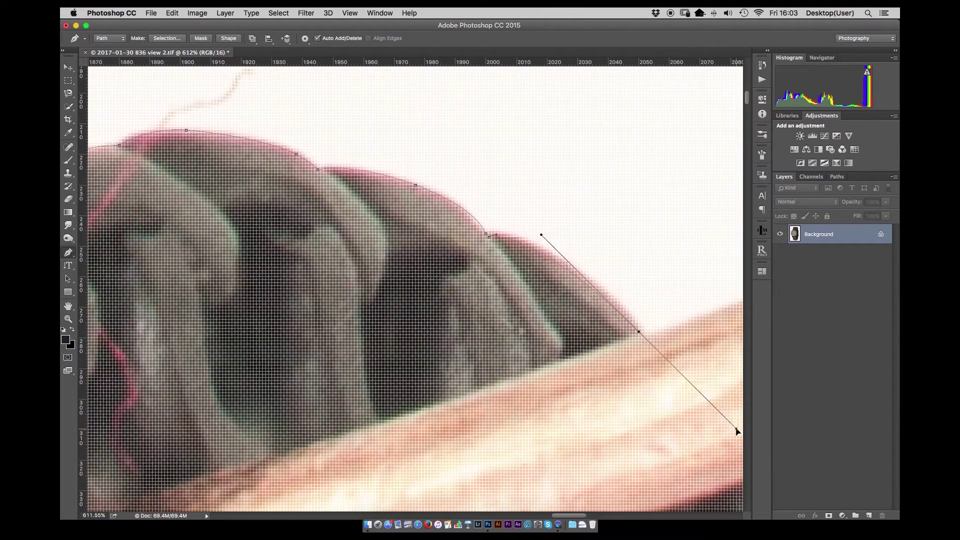
scroll(700, 380, "down", 3)
left_click_drag(412, 233, 421, 239)
left_click_drag(523, 381, 574, 482)
scroll(573, 482, "up", 3)
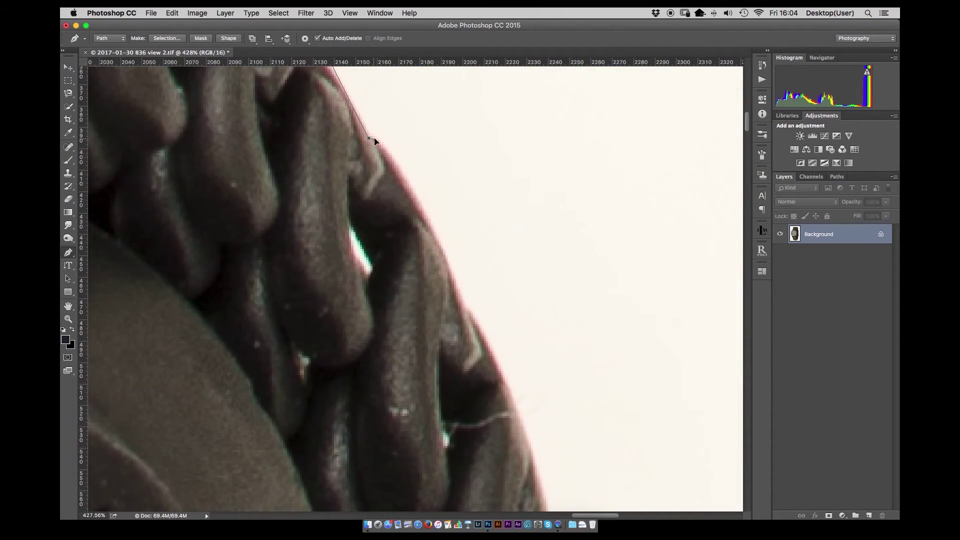
left_click_drag(424, 214, 481, 311)
scroll(452, 251, "up", 3)
scroll(394, 224, "down", 5)
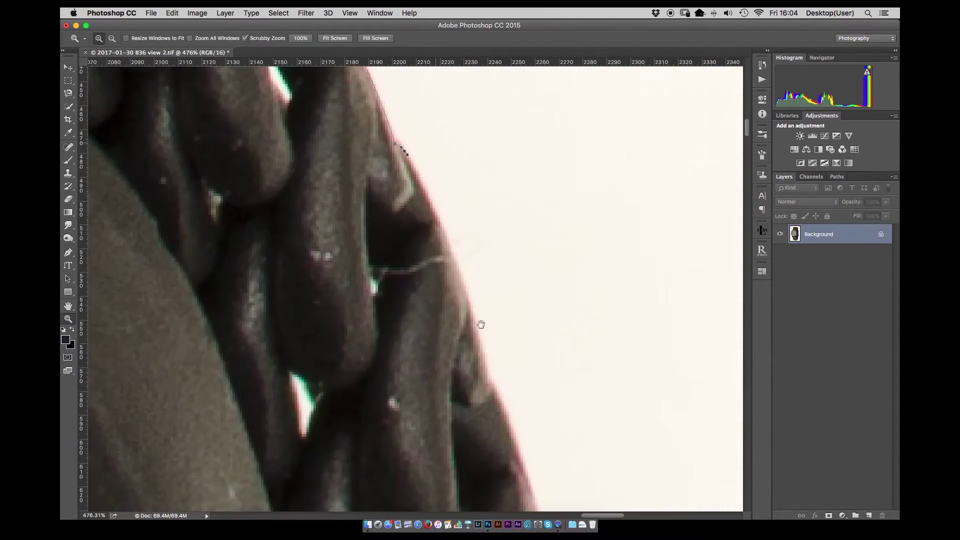
left_click(444, 231)
left_click(477, 337)
scroll(460, 221, "down", 2)
left_click(501, 401)
left_click(501, 417)
scroll(513, 434, "down", 5)
scroll(513, 434, "right", 3)
left_click(380, 251)
left_click_drag(404, 364, 408, 388)
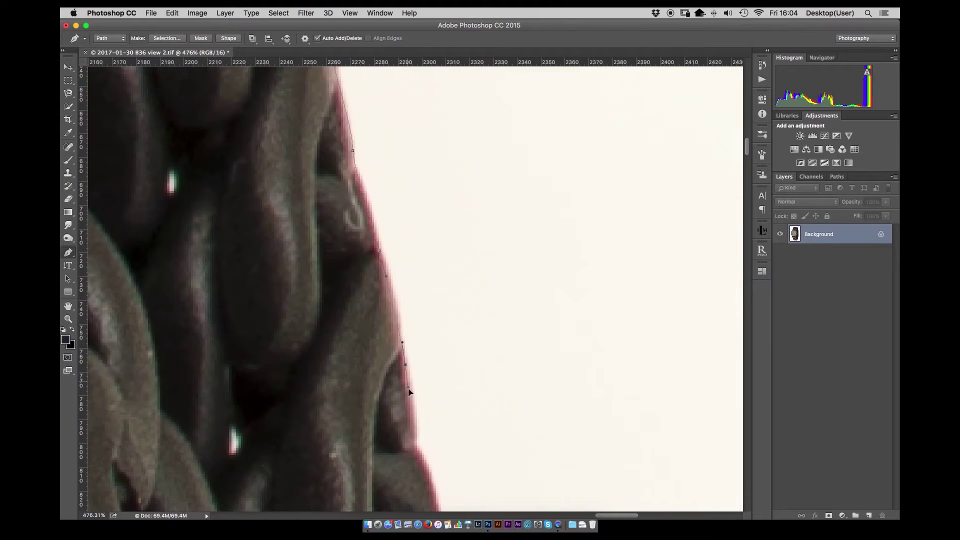
left_click_drag(457, 463, 447, 129)
left_click(424, 149)
left_click(435, 216)
left_click(445, 282)
left_click_drag(470, 477, 488, 235)
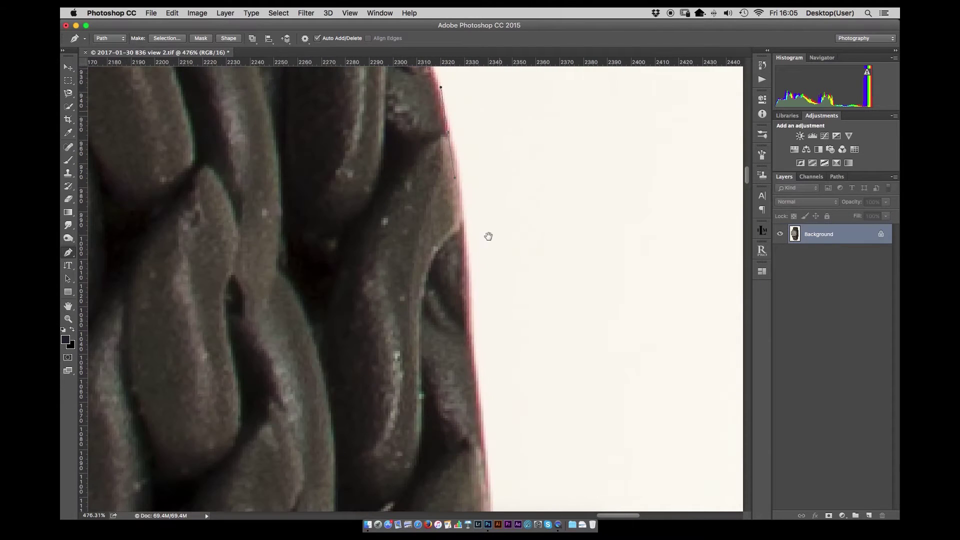
left_click_drag(486, 496, 503, 292)
left_click_drag(504, 288, 500, 300)
Extend the path down the right edge to the case lug, placing an anchor on the lug's edge
key("super+space")
scroll(550, 262, "down", 3)
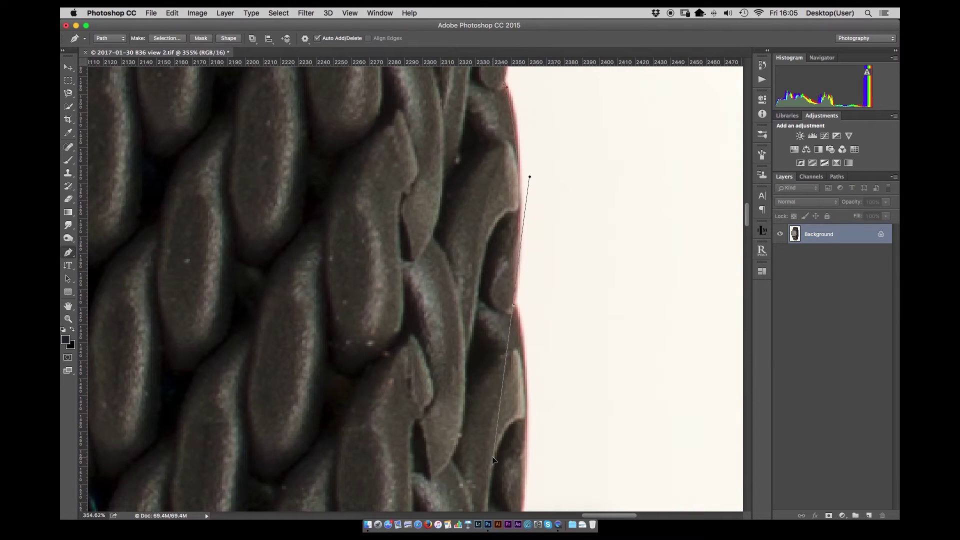
left_click_drag(534, 401, 605, 156)
left_click_drag(555, 232, 619, 163)
left_click_drag(589, 210, 585, 218)
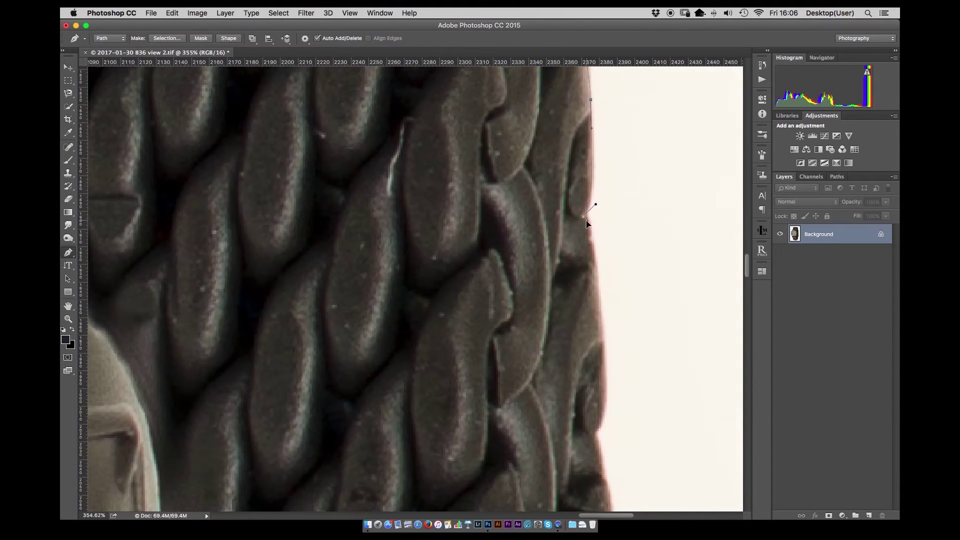
left_click_drag(579, 447, 582, 231)
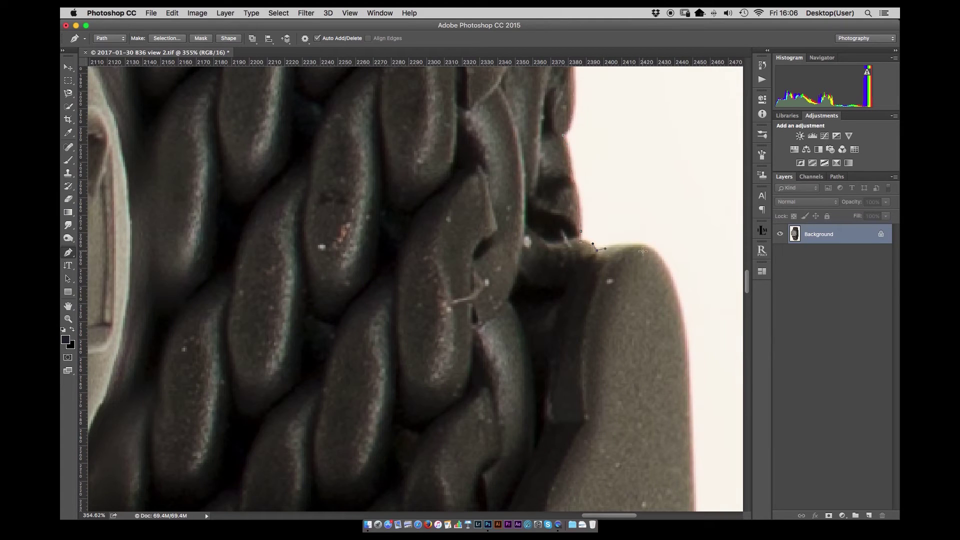
scroll(638, 247, "up", 3)
left_click(574, 326)
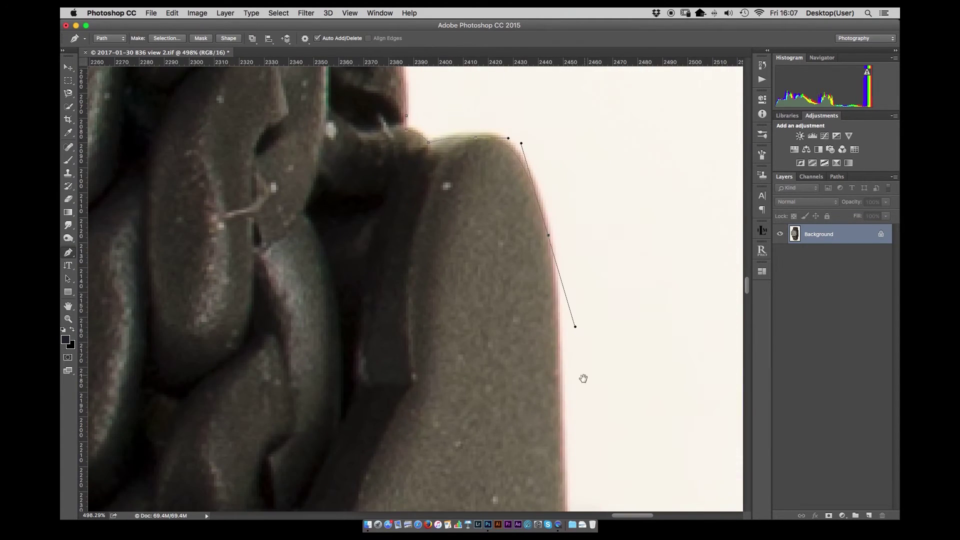
scroll(583, 377, "up", 2)
scroll(552, 179, "down", 3)
key("super+space")
left_click_drag(557, 219, 602, 147)
scroll(590, 260, "down", 10)
left_click_drag(483, 377, 440, 377)
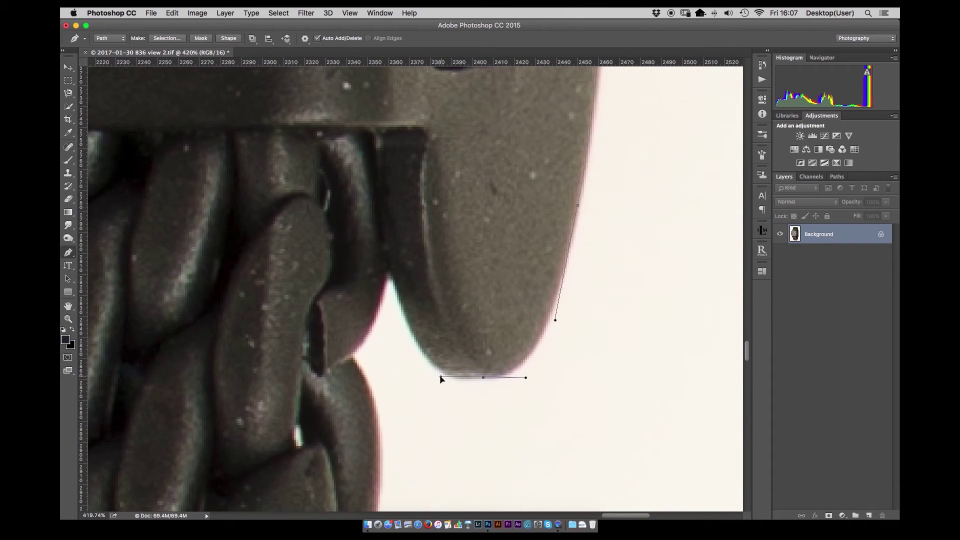
Curve anchors around the strap lobes, starting at the lobe's bottom tip
left_click(387, 268)
left_click_drag(357, 208, 365, 229)
scroll(450, 250, "left", 5)
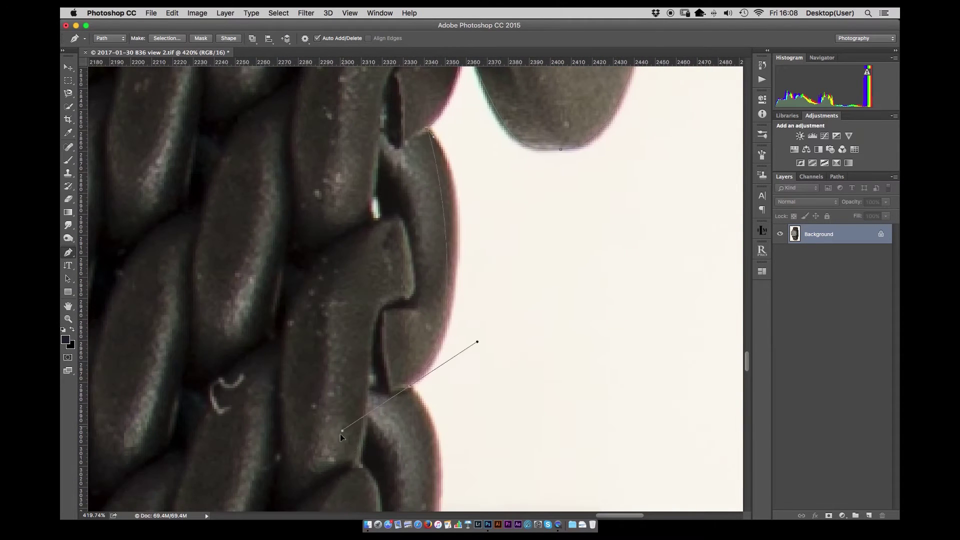
scroll(482, 199, "down", 10)
left_click(448, 193)
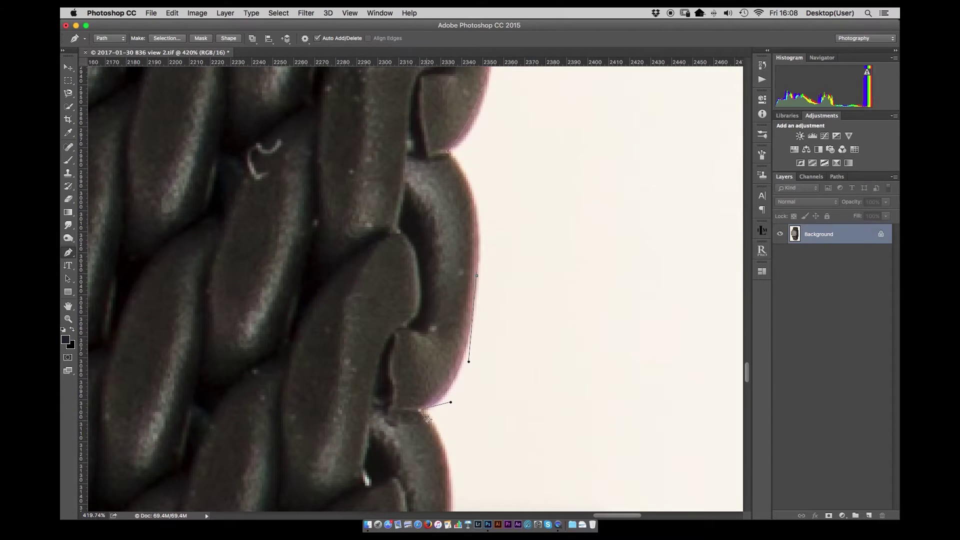
scroll(450, 350, "left", 5)
scroll(475, 300, "down", 10)
left_click(494, 268)
scroll(499, 250, "left", 5)
scroll(499, 250, "down", 10)
left_click_drag(519, 239, 514, 335)
scroll(500, 299, "left", 5)
scroll(500, 300, "down", 10)
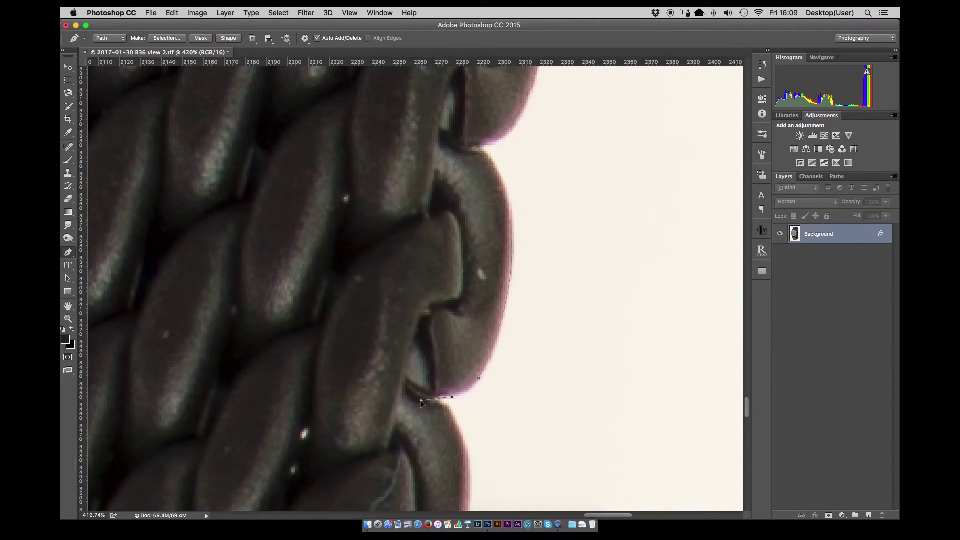
left_click_drag(421, 403, 424, 405)
scroll(450, 350, "left", 5)
scroll(449, 350, "down", 10)
left_click_drag(549, 191, 552, 250)
left_click_drag(529, 294, 519, 312)
Add anchors on the remaining lobes down to the copper-coloured rod
left_click(443, 346)
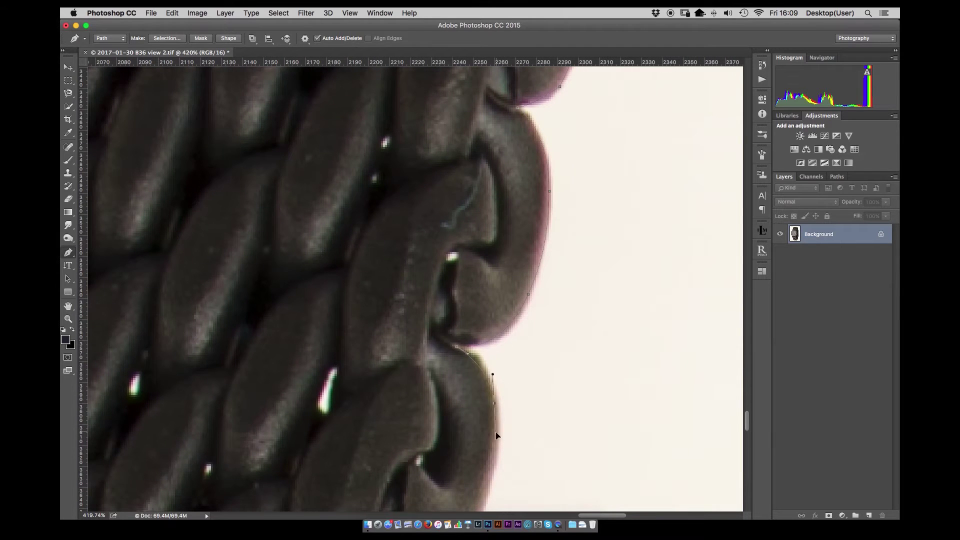
scroll(496, 435, "left", 5)
scroll(497, 436, "down", 10)
scroll(468, 391, "left", 5)
scroll(469, 391, "down", 10)
left_click(480, 359)
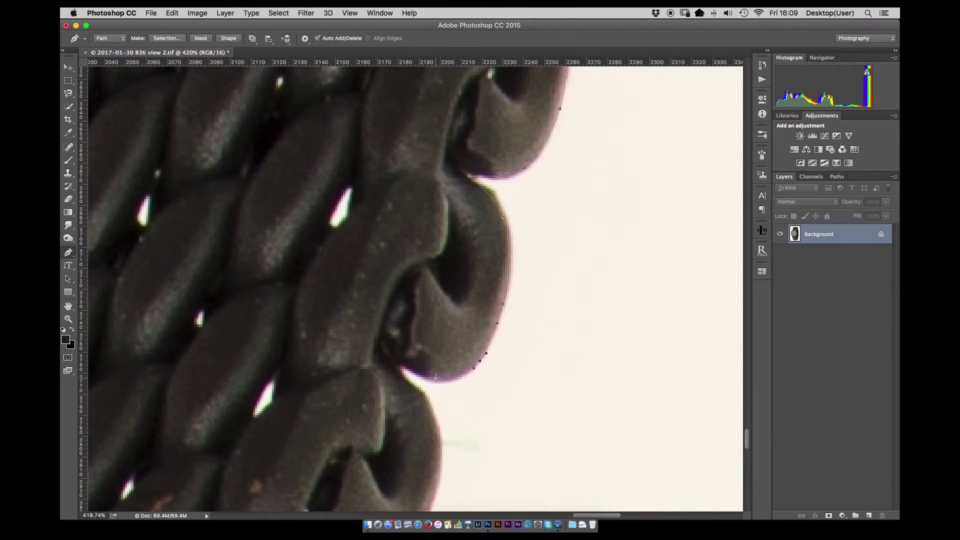
scroll(430, 396, "left", 5)
scroll(430, 396, "down", 10)
left_click_drag(511, 315, 502, 354)
left_click_drag(392, 384, 393, 395)
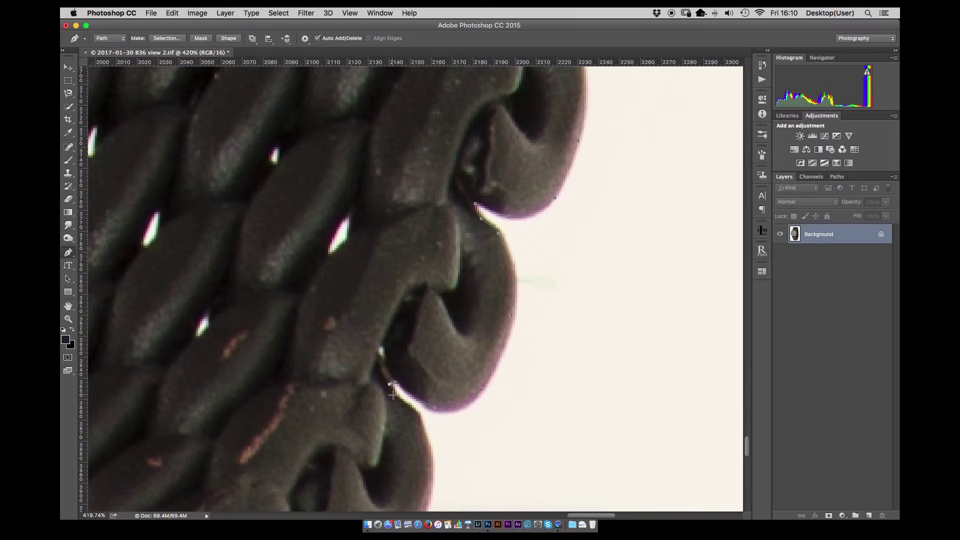
scroll(440, 426, "left", 5)
scroll(440, 426, "down", 10)
left_click_drag(527, 284, 524, 303)
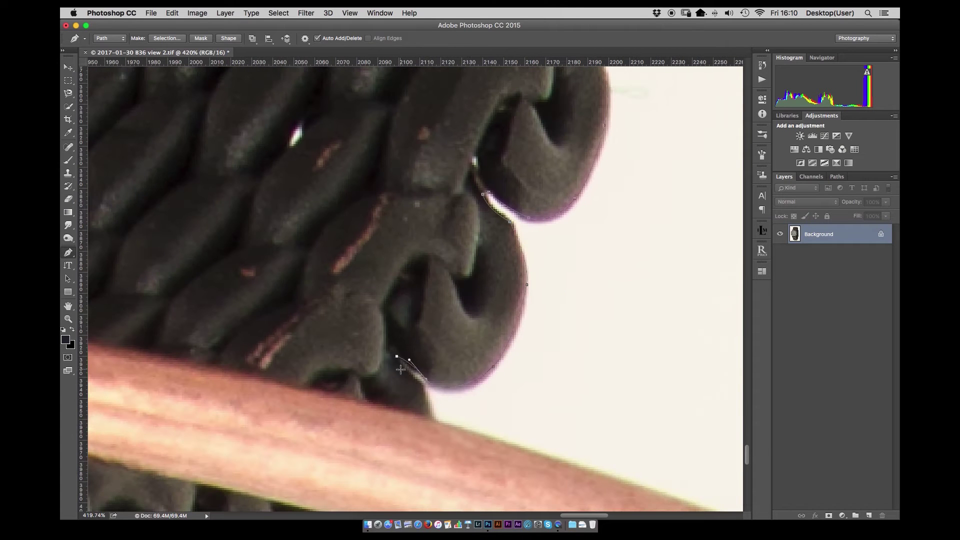
scroll(400, 369, "down", 5)
Curve anchors below the rod and along the strap's bottom edge, adjusting the last curve to fit
scroll(447, 331, "up", 4)
left_click_drag(447, 331, 371, 320)
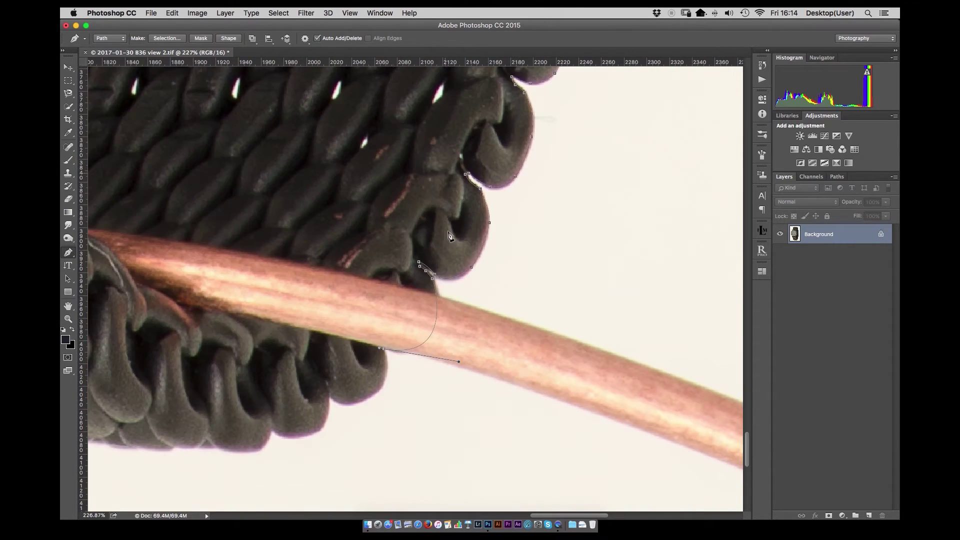
scroll(315, 262, "up", 5)
left_click_drag(383, 317, 359, 389)
left_click_drag(160, 429, 149, 424)
left_click_drag(148, 423, 621, 339)
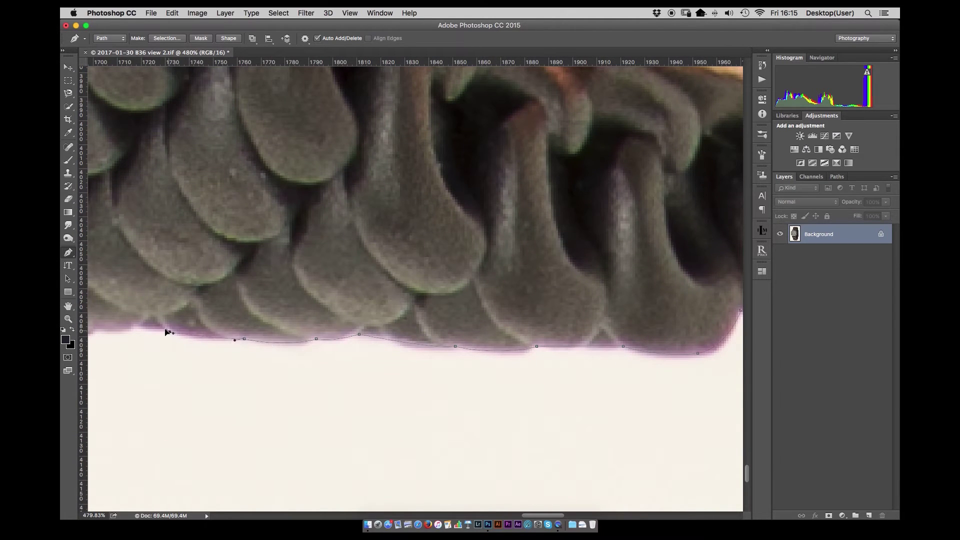
left_click_drag(166, 331, 574, 308)
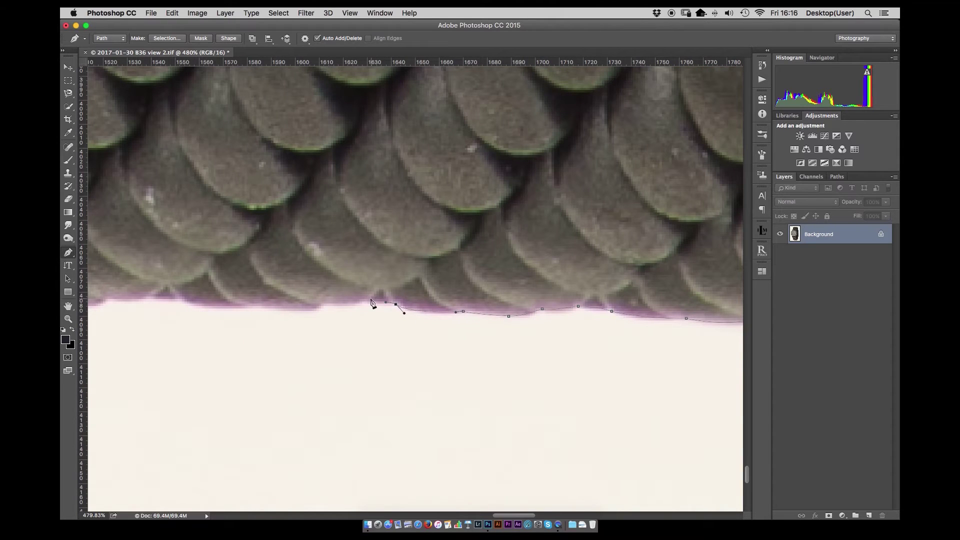
left_click_drag(187, 304, 191, 306)
left_click_drag(152, 306, 545, 313)
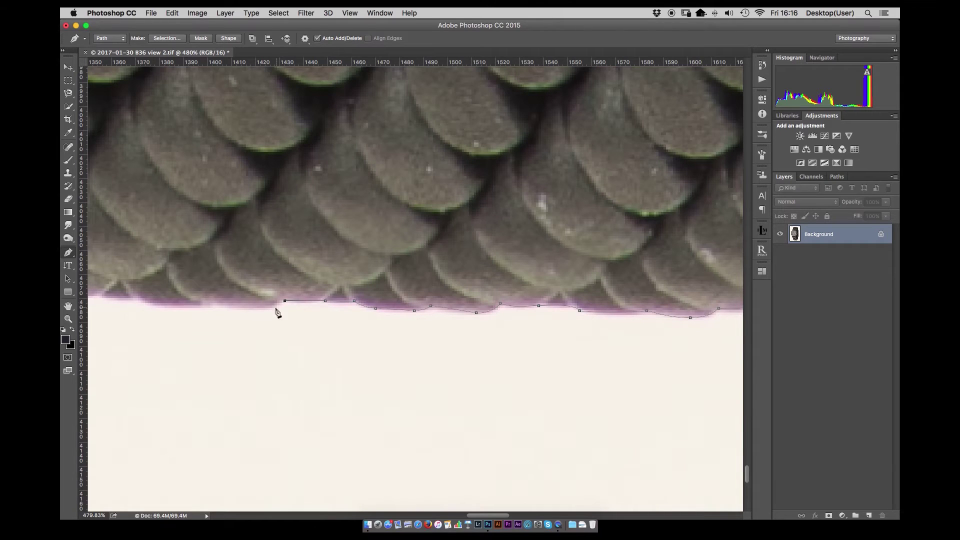
left_click_drag(212, 303, 628, 326)
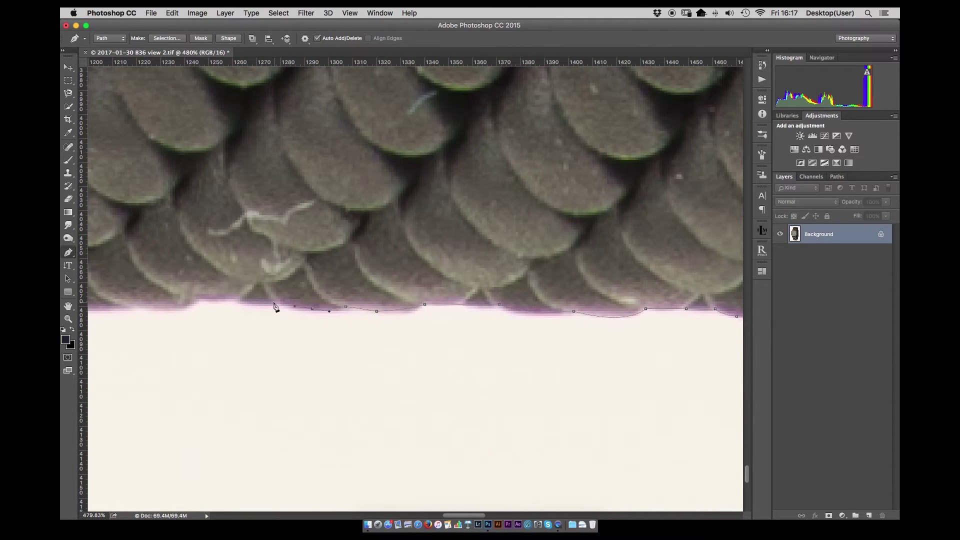
left_click_drag(139, 307, 104, 298)
left_click_drag(105, 298, 484, 260)
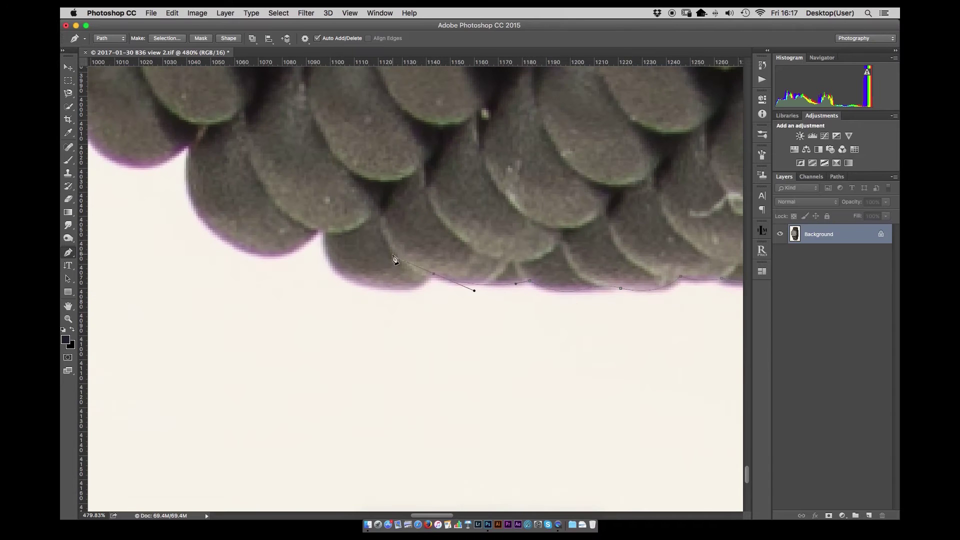
left_click_drag(325, 235, 310, 238)
Turn the strap's left corner and place curved anchors up the left edge to the top band
left_click_drag(195, 110, 453, 335)
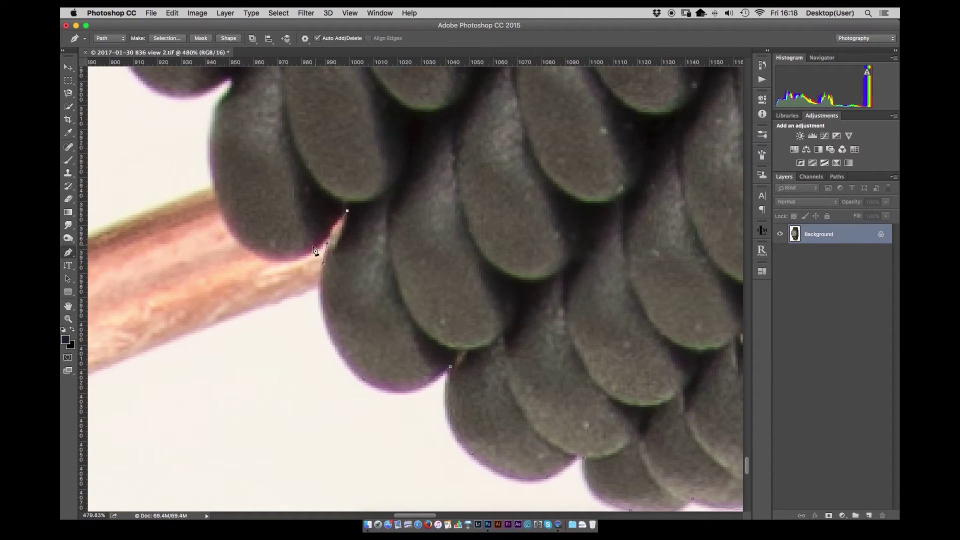
left_click_drag(325, 265, 294, 263)
left_click_drag(252, 91, 407, 341)
left_click_drag(321, 346, 286, 343)
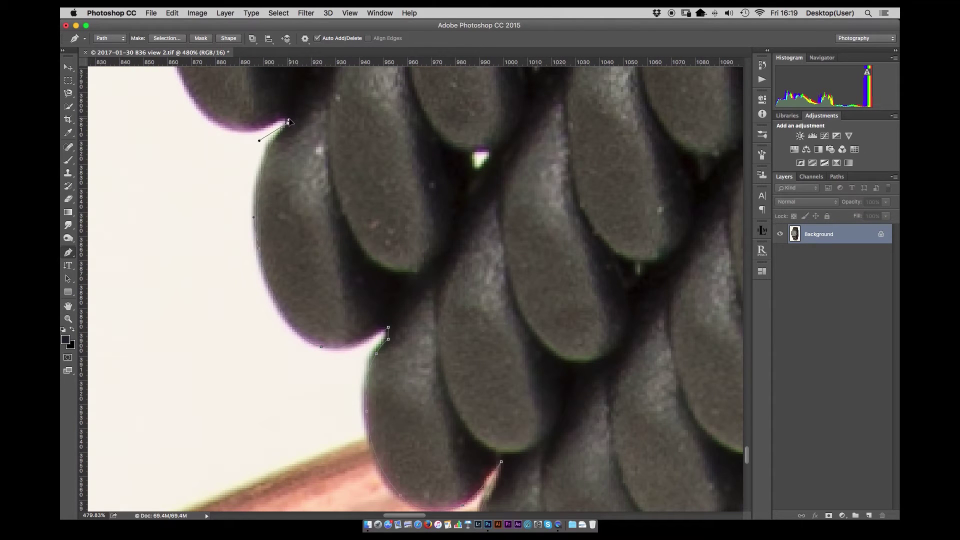
left_click_drag(289, 121, 285, 125)
left_click_drag(215, 120, 350, 366)
left_click_drag(300, 249, 299, 178)
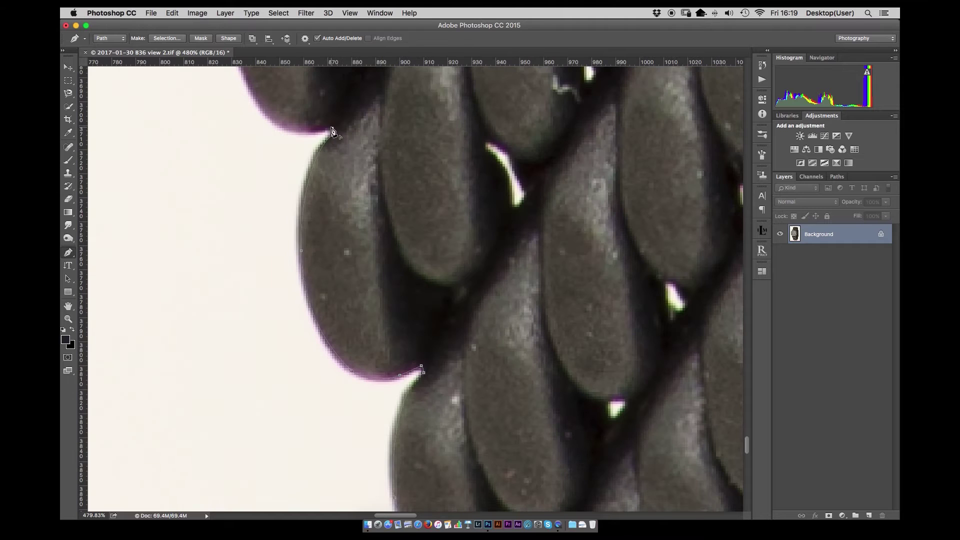
left_click_drag(331, 131, 283, 349)
left_click_drag(223, 309, 353, 370)
left_click_drag(285, 273, 395, 350)
left_click_drag(398, 109, 310, 410)
left_click_drag(246, 402, 252, 350)
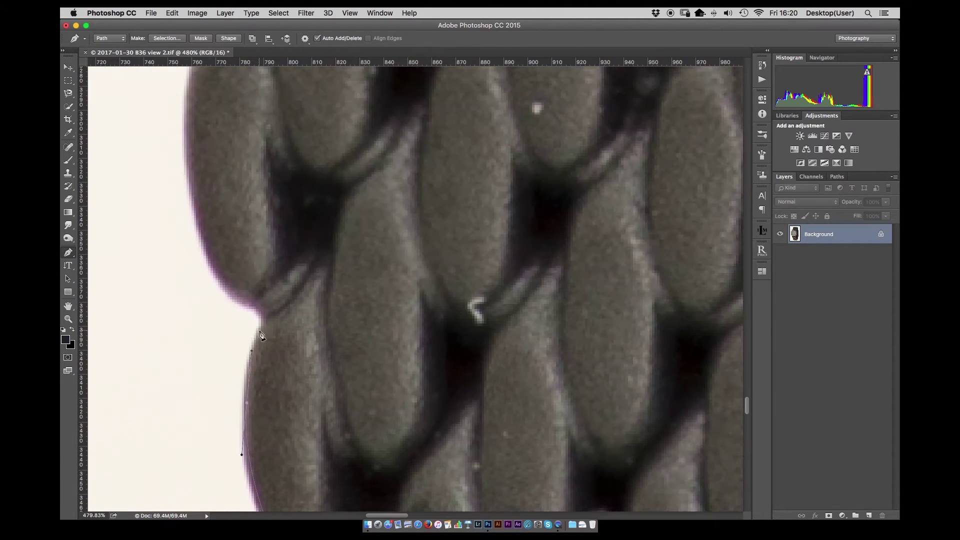
left_click_drag(240, 266, 495, 287)
Add an anchor on the outline near the lug and save the work path as 'Outline'
scroll(275, 240, "down", 3)
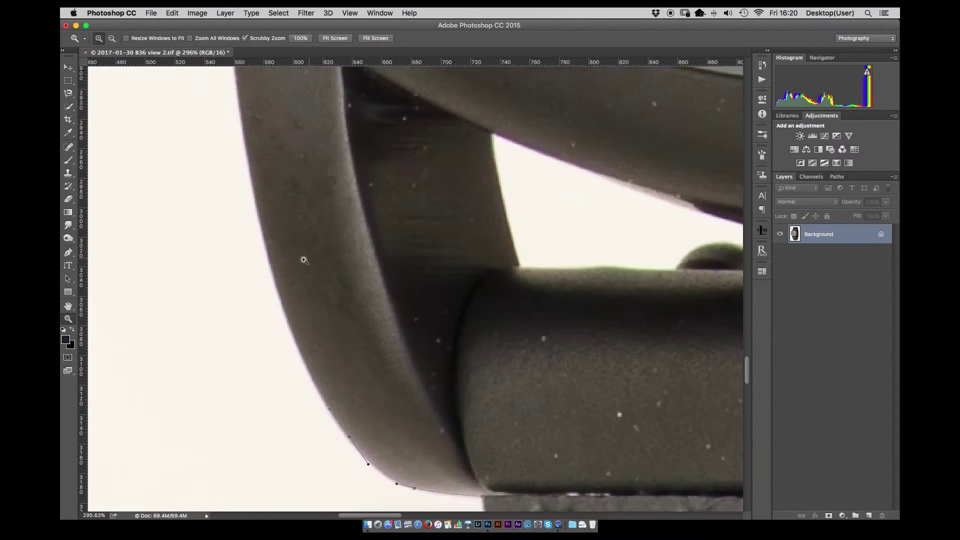
scroll(285, 310, "up", 2)
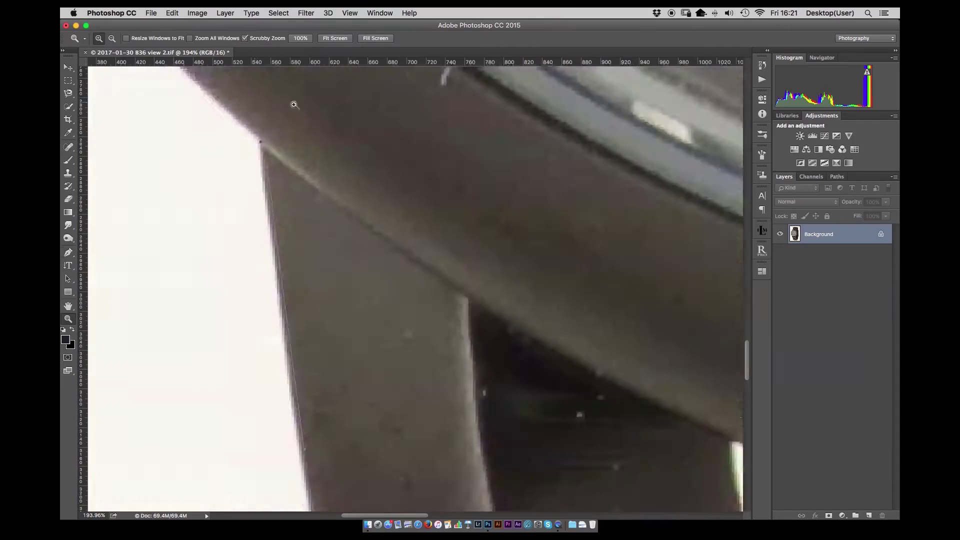
scroll(418, 352, "down", 5)
scroll(417, 352, "down", 2)
scroll(418, 352, "up", 3)
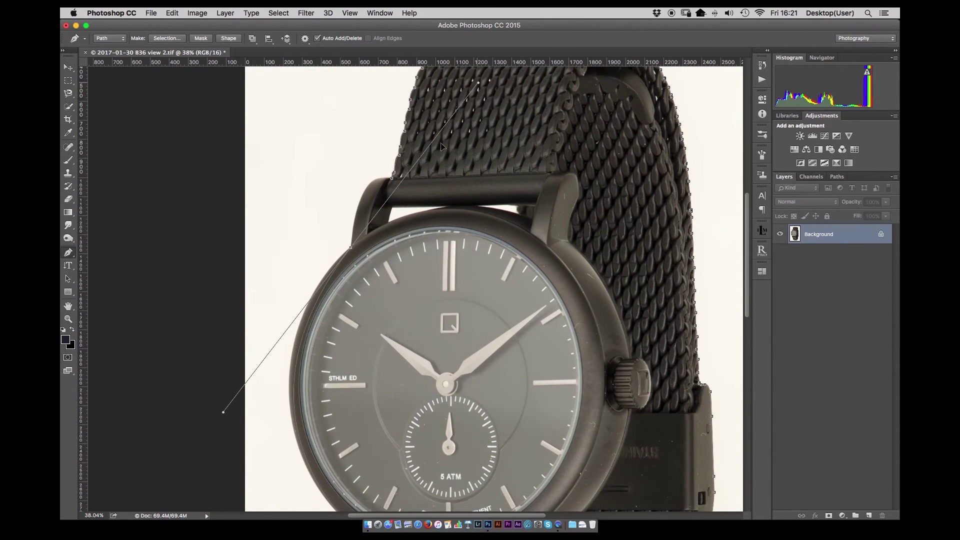
scroll(345, 247, "down", 5)
scroll(339, 252, "up", 3)
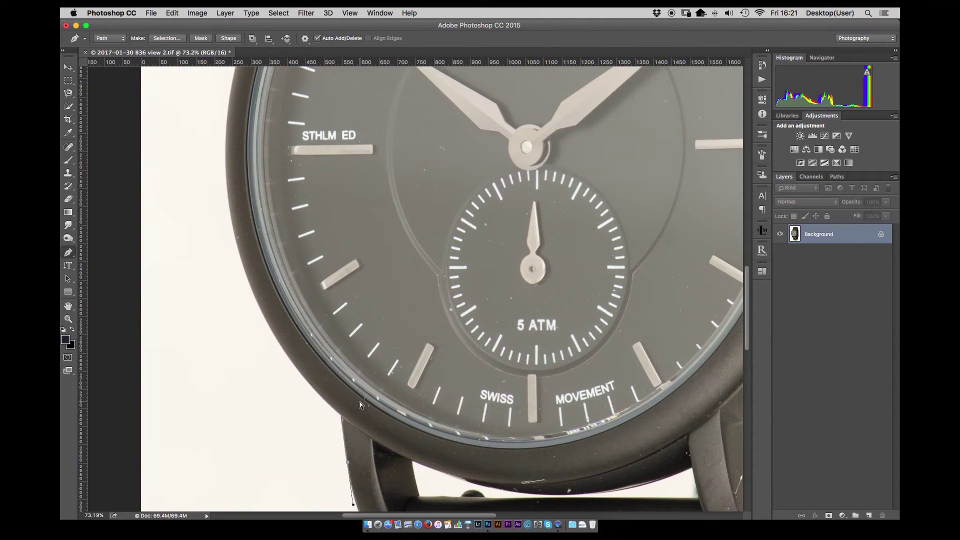
scroll(220, 68, "up", 1)
left_click(235, 81)
scroll(236, 82, "up", 5)
scroll(235, 81, "right", 2)
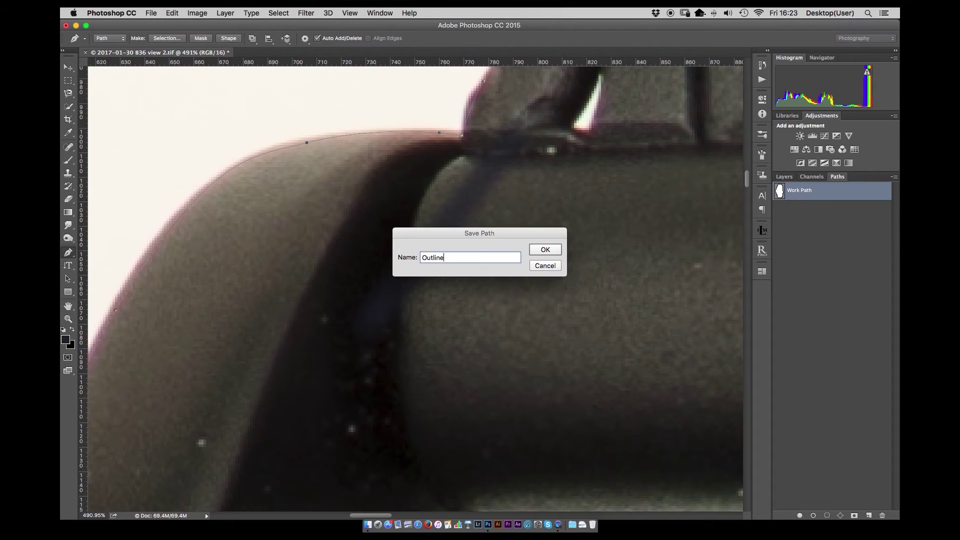
key("Return")
Zoom in and curve the path along the lug's lower corner
key("z")
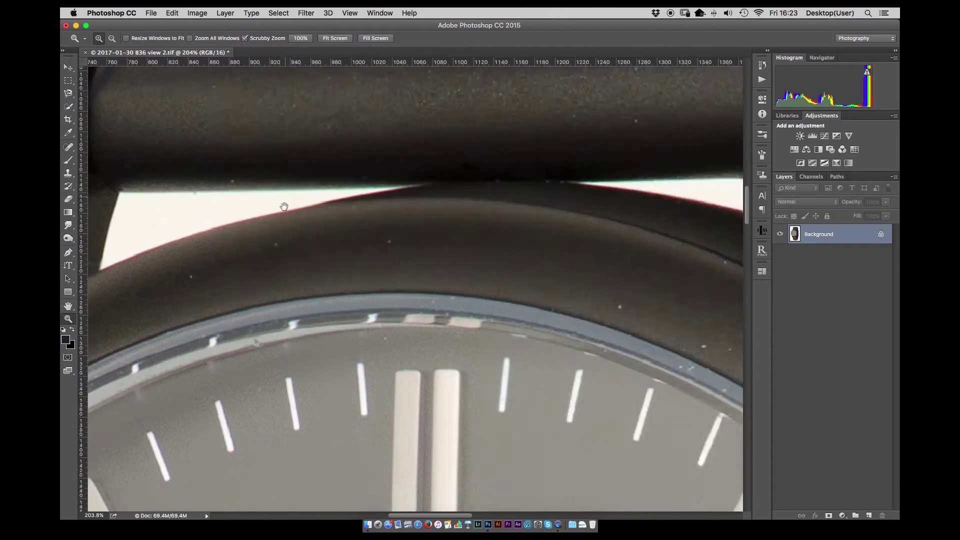
scroll(284, 207, "down", 3)
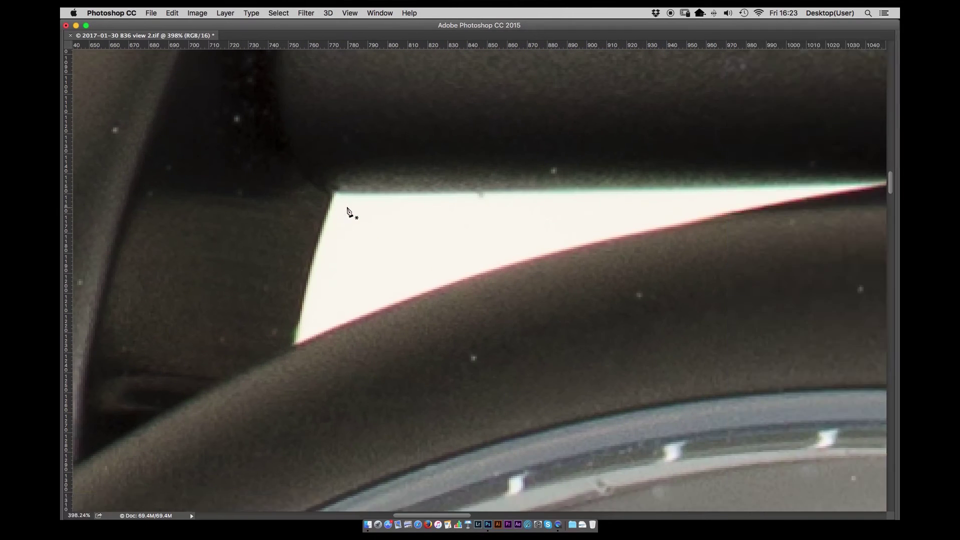
left_click_drag(304, 365, 324, 362)
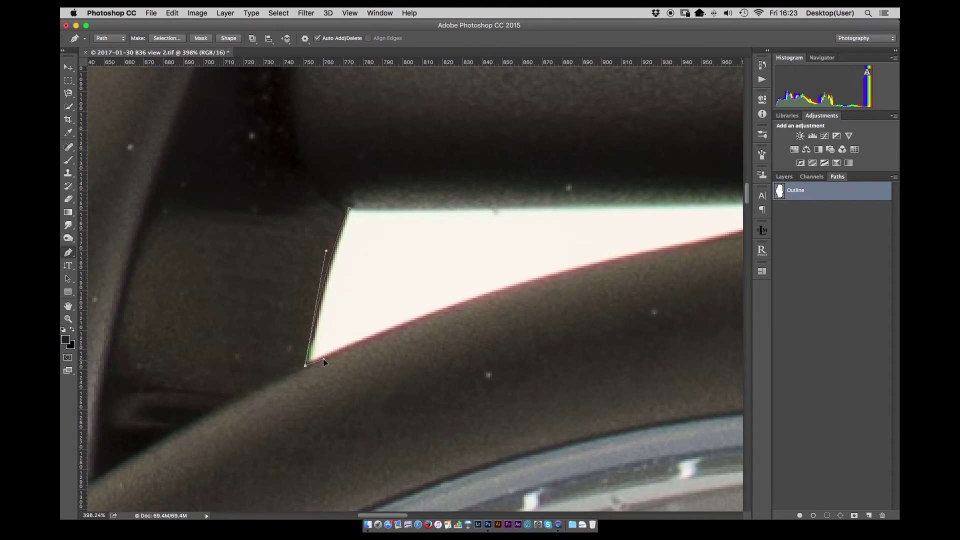
scroll(324, 362, "down", 3)
Place an anchor on the strap bar's edge and curve a segment along it
scroll(638, 255, "right", 4)
scroll(739, 251, "up", 3)
left_click(455, 287)
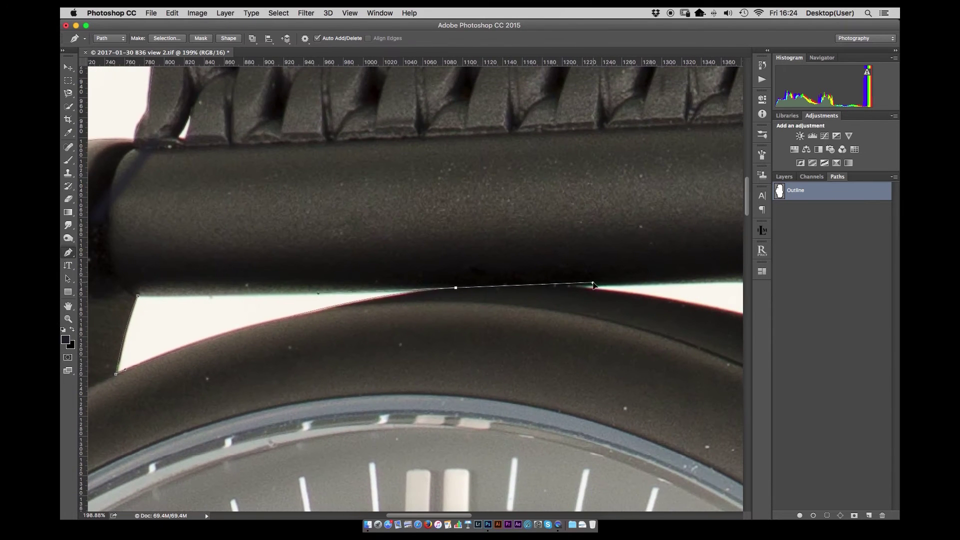
key("super+z")
left_click(466, 288)
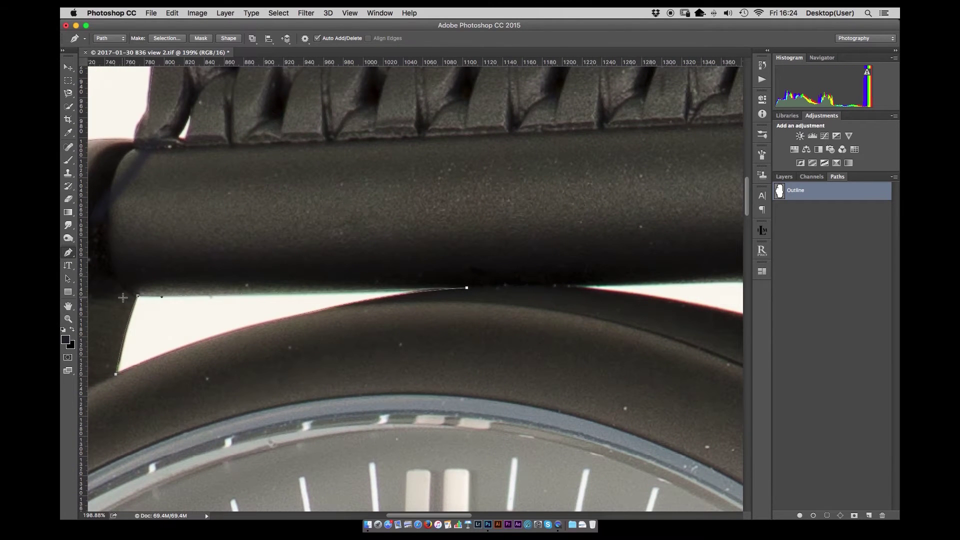
scroll(122, 297, "right", 8)
scroll(150, 265, "down", 1)
left_click_drag(450, 228, 446, 241)
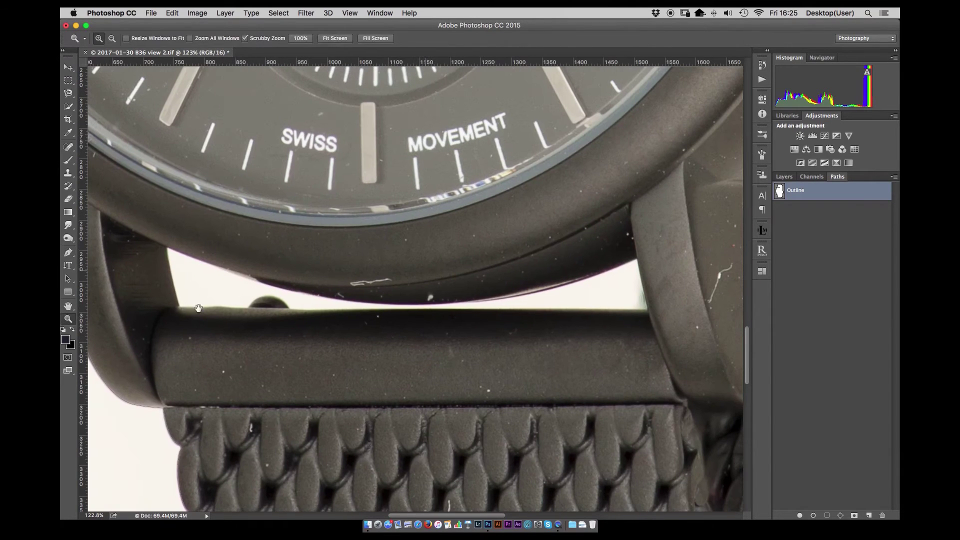
Review the finished tracing and load the Outline path as a selection
scroll(648, 311, "up", 10)
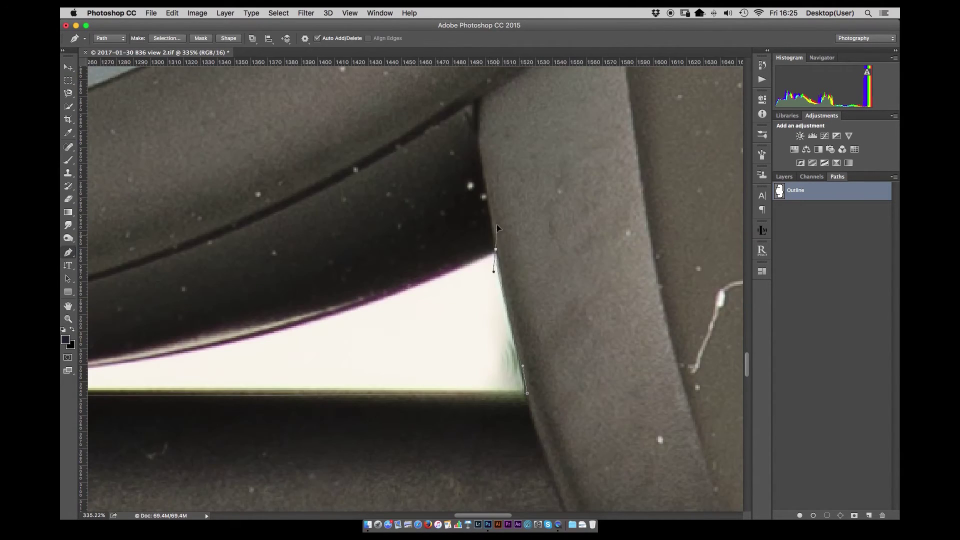
scroll(608, 231, "down", 5)
scroll(254, 246, "up", 3)
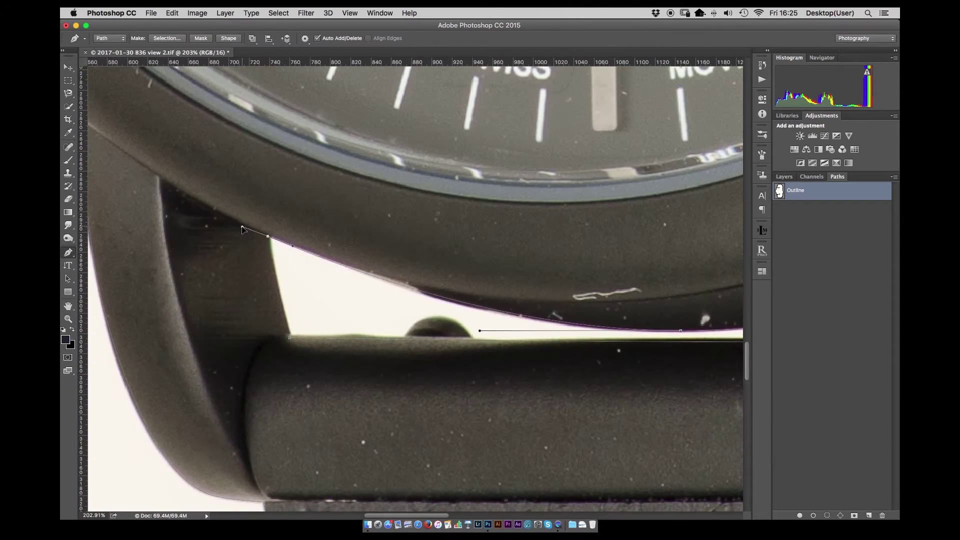
scroll(253, 245, "down", 10)
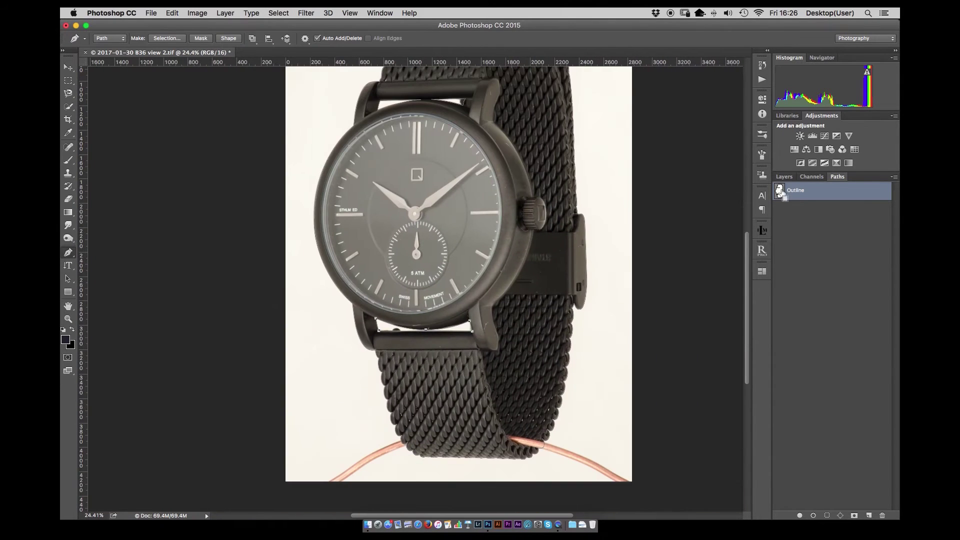
key("ctrl+Return")
Copy the selected watch to its own layer named 'watch clean' and hide Background
left_click(788, 181)
key("ctrl+j")
scroll(638, 216, "down", 2)
left_click(780, 253)
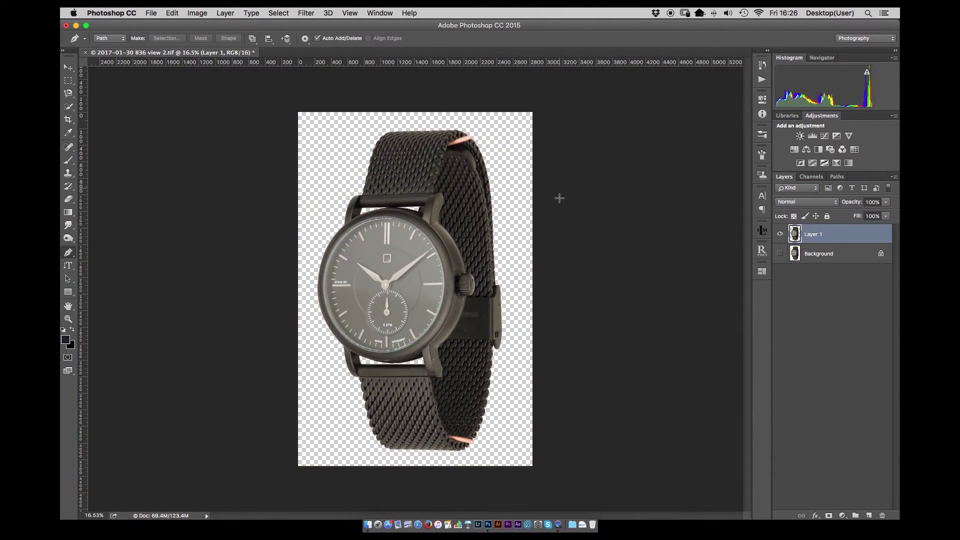
type("ch clean")
key("Return")
Add a new layer named 'BG white' filled with white
key("ctrl+shift+n")
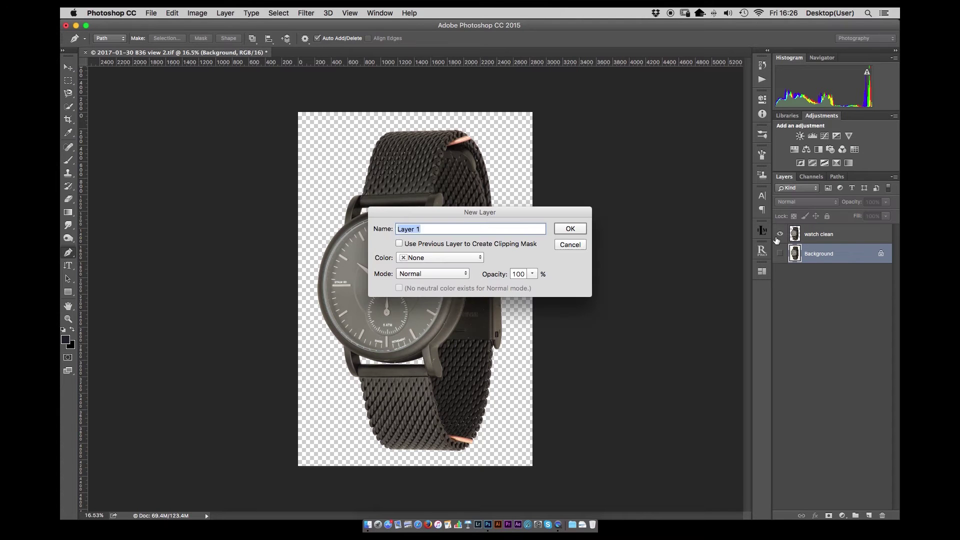
type("BG white")
key("Return")
key("shift+F5")
left_click(500, 111)
Add a new layer named 'BG black' filled with black
key("ctrl+shift+n")
type("BG black")
key("Return")
key("i")
key("shift+F5")
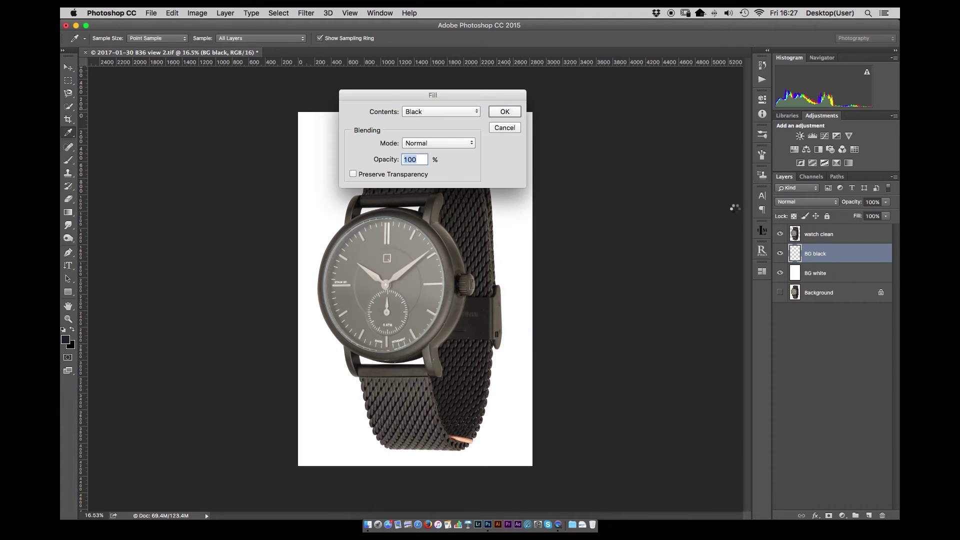
key("Return")
Hide the BG black and BG white layers and group them as BG
left_click(780, 253)
key("ctrl+plus")
key("ctrl+plus")
key("ctrl+plus")
key("ctrl+plus")
key("ctrl+0")
key("p")
left_click(780, 273)
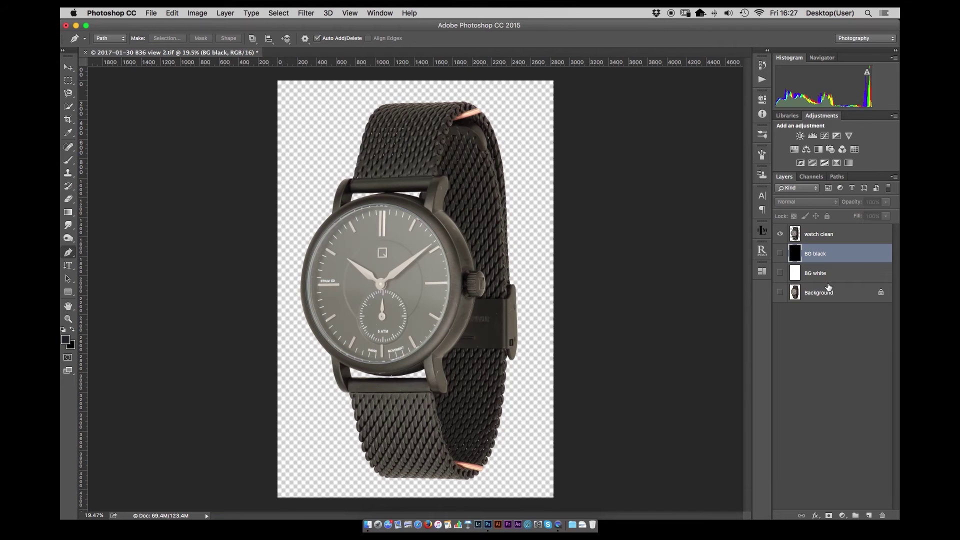
left_click(829, 292, "shift")
key("ctrl+g")
Select the watch clean layer and zoom into the strap's top edge
left_click(819, 234)
key("z")
left_click(495, 106)
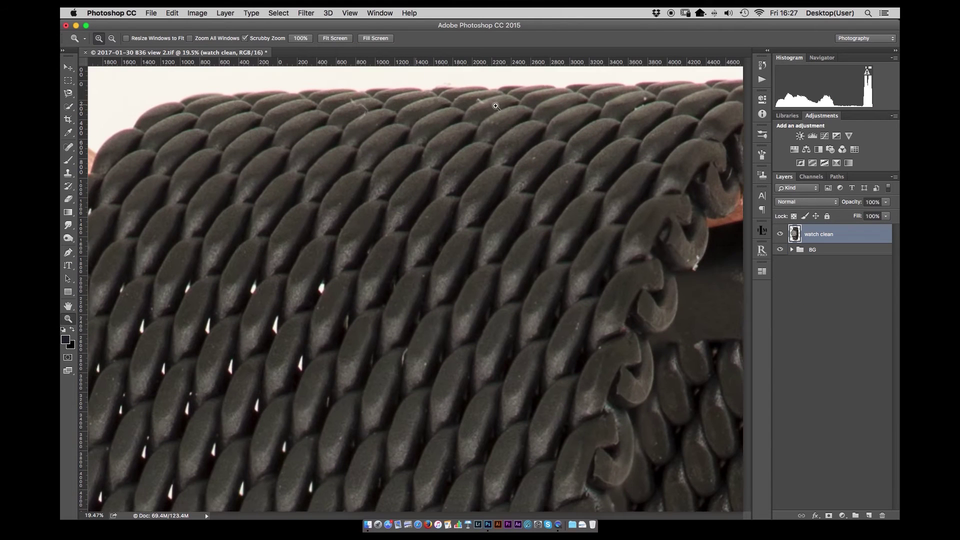
key("j")
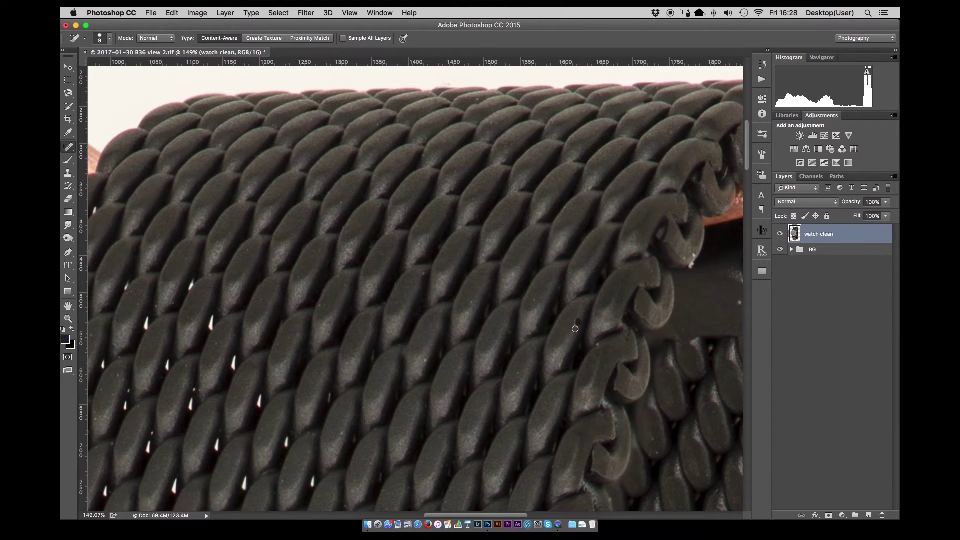
Clone clean strap mesh over the copper pencil along the strap's upper edge
scroll(575, 329, "up", 3)
scroll(575, 329, "left", 8)
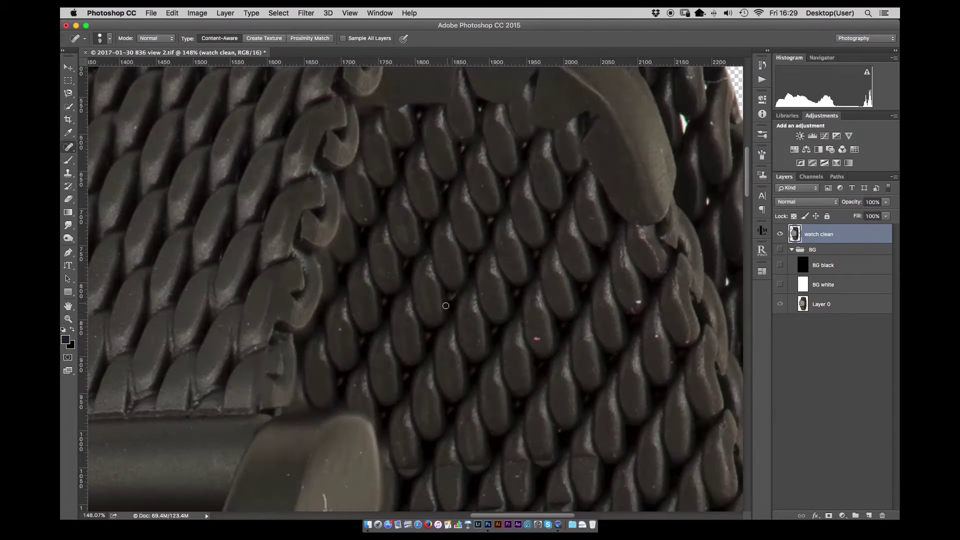
scroll(470, 158, "up", 10)
scroll(470, 158, "right", 3)
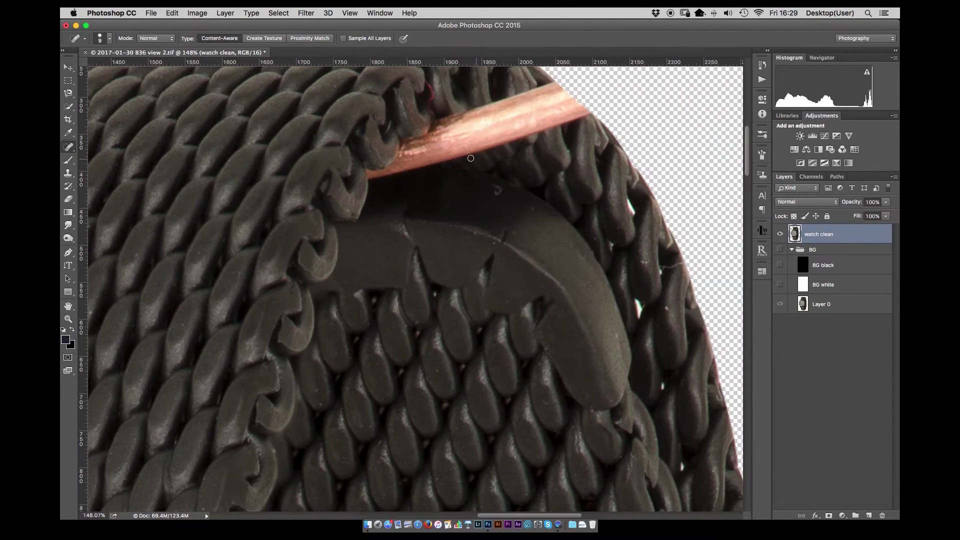
key("s")
left_click(473, 175, "alt")
mouse_move(409, 171)
left_mouse_down()
mouse_move(370, 176)
mouse_move(404, 151)
mouse_move(464, 155)
mouse_move(440, 148)
mouse_move(443, 136)
mouse_move(405, 163)
left_mouse_up()
mouse_move(464, 138)
left_mouse_down()
mouse_move(445, 116)
mouse_move(423, 137)
mouse_move(481, 116)
mouse_move(526, 118)
mouse_move(468, 131)
left_mouse_up()
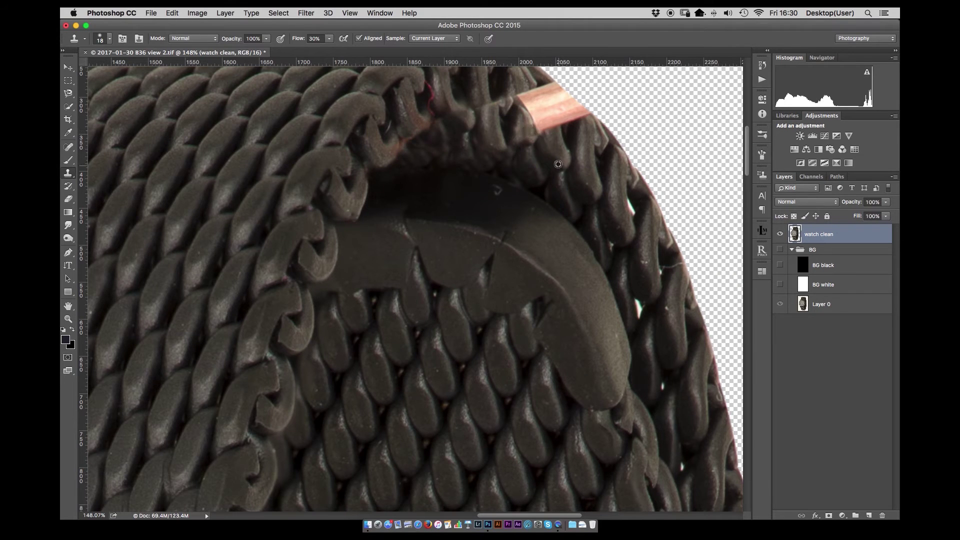
key("j")
scroll(454, 304, "up", 5)
scroll(343, 220, "up", 5)
scroll(326, 326, "down", 3)
scroll(499, 325, "right", 2)
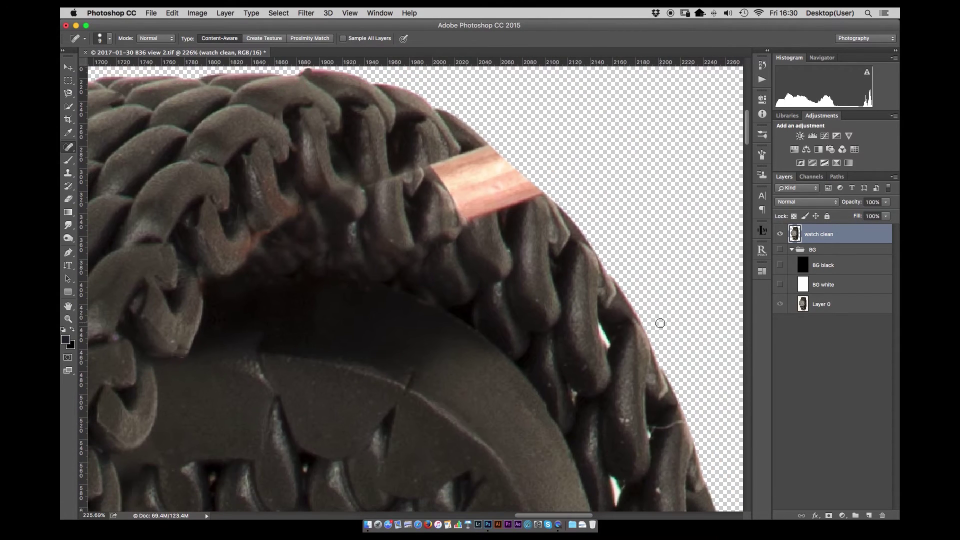
Copy a rectangular patch of clean mesh to a new layer and transform it over the pencil
key("m")
left_click_drag(561, 209, 688, 445)
key("ctrl+j")
key("ctrl+t")
left_click_drag(621, 320, 510, 200)
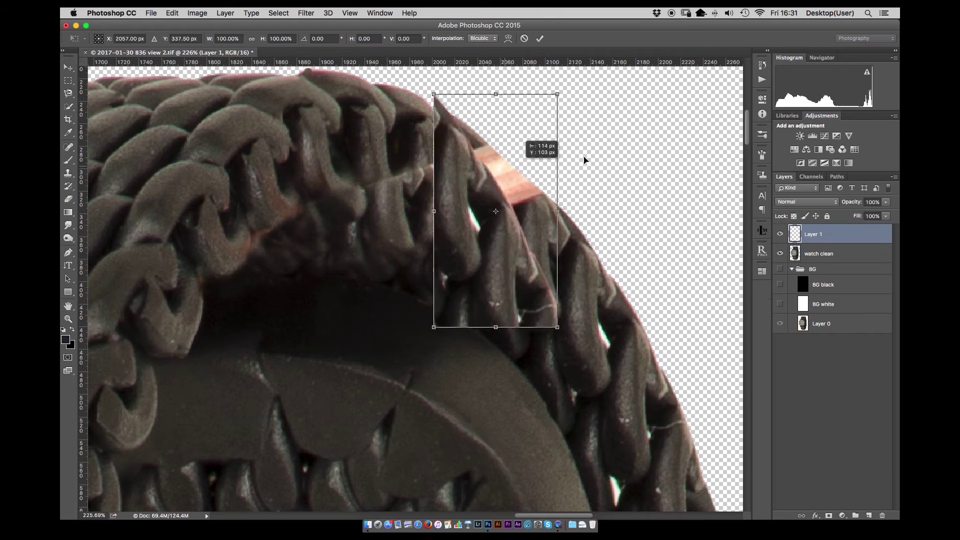
left_click_drag(583, 157, 585, 165)
mouse_move(511, 263)
left_mouse_down()
mouse_move(524, 279)
mouse_move(485, 272)
mouse_move(502, 279)
left_mouse_up()
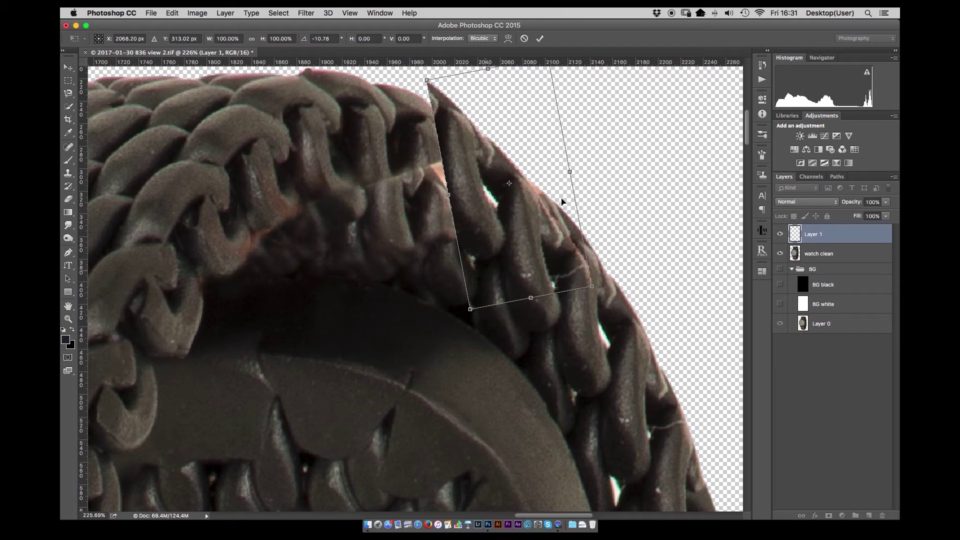
key("Return")
key("t")
key("ctrl+z")
Move and rotate the mesh patch to follow the strap over the pencil stub
key("ctrl+t")
left_click_drag(594, 259, 460, 167)
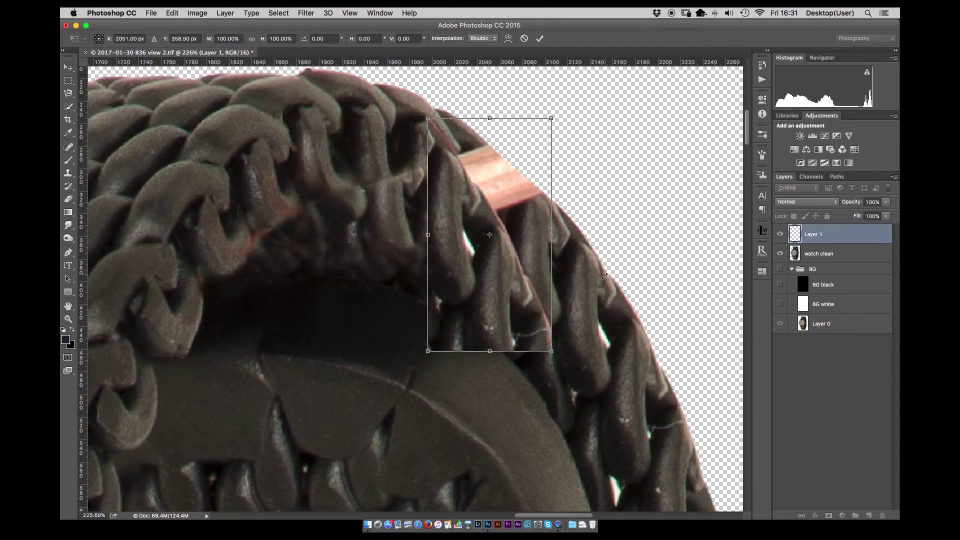
left_click_drag(435, 120, 449, 122)
left_click_drag(480, 210, 508, 135)
mouse_move(574, 282)
left_mouse_down()
mouse_move(609, 302)
mouse_move(532, 220)
mouse_move(461, 107)
mouse_move(525, 275)
left_mouse_up()
key("Return")
left_click(780, 234)
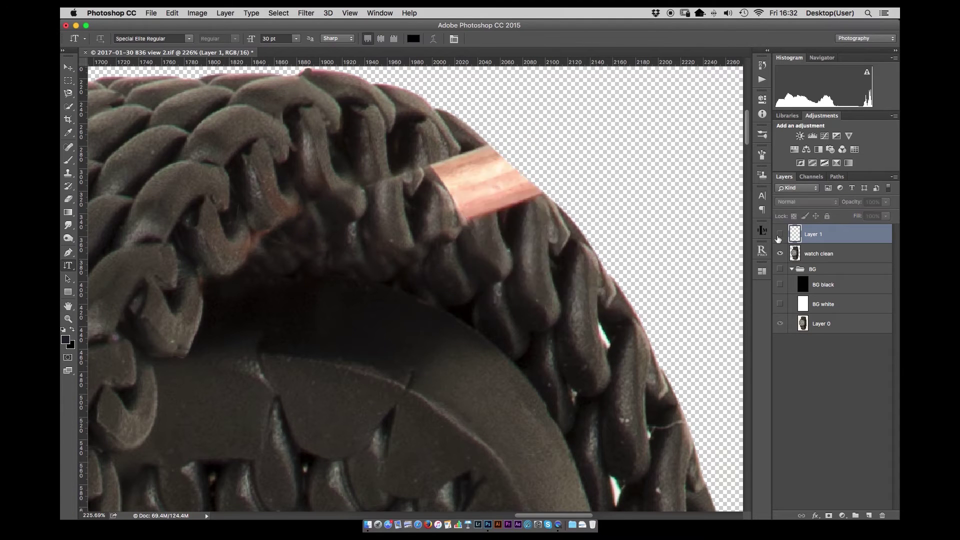
left_click(779, 234)
Add an empty Layer 2 and group it with the patch as Group 1
key("super+shift+alt+n")
key("super+g")
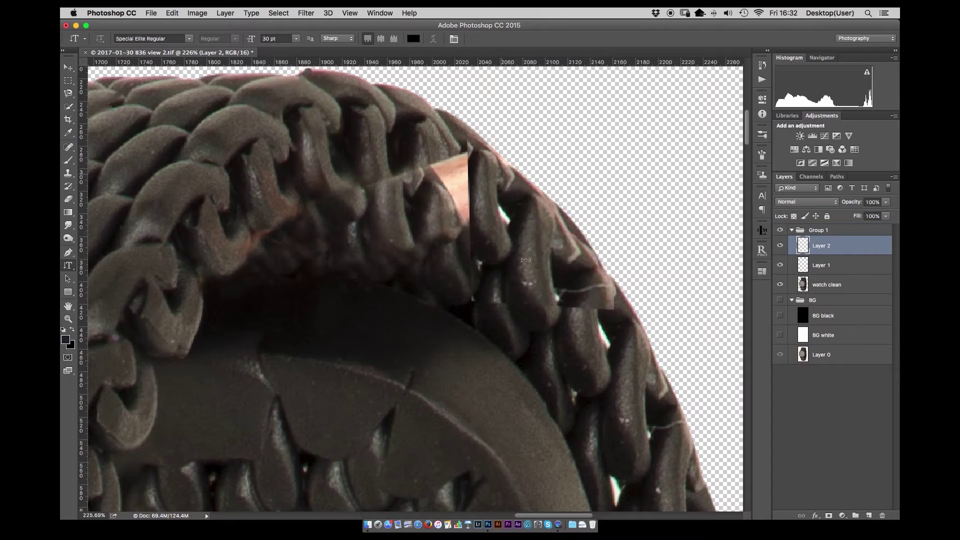
key("z")
left_click_drag(353, 392, 320, 392)
left_click_drag(435, 290, 460, 290)
Clone clean mesh over the remaining copper stub, then select watch clean
key("s")
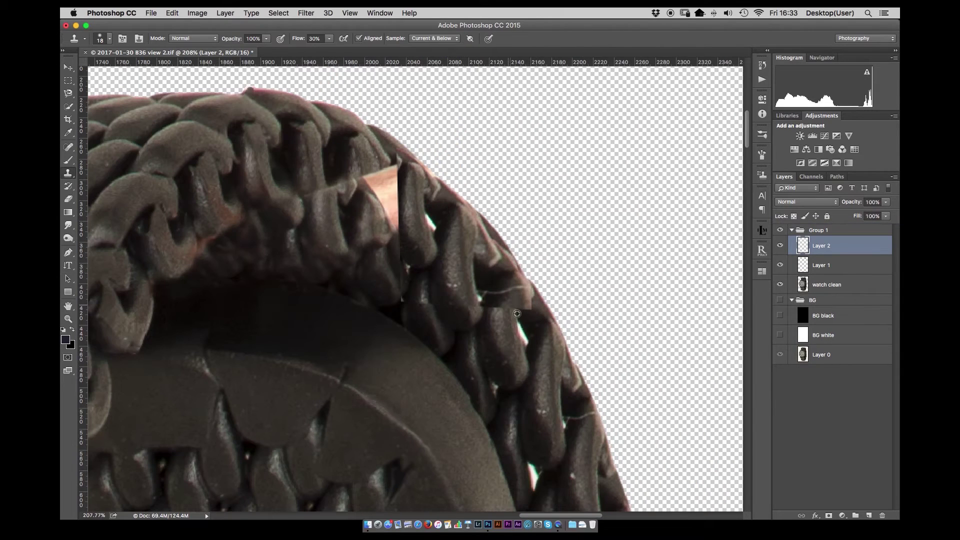
left_click(455, 292, "alt")
left_click_drag(380, 185, 382, 235)
key("z")
mouse_move(530, 129)
left_mouse_down()
mouse_move(507, 129)
mouse_move(530, 129)
left_mouse_up()
key("j")
key("alt+bracketleft")
key("alt+bracketleft")
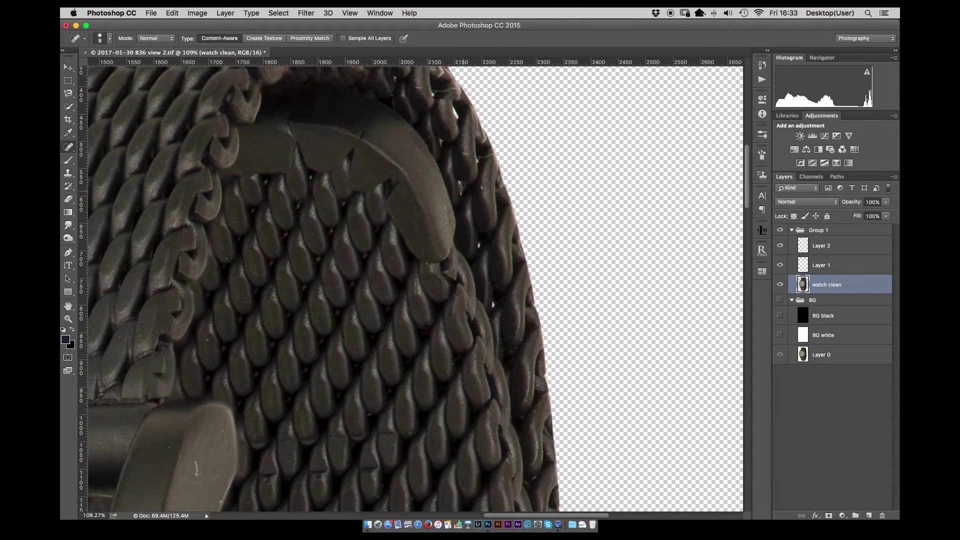
Heal the dark spots, short dust mark and tick-mark specks around the small seconds dial
scroll(430, 95, "down", 5)
scroll(430, 95, "left", 4)
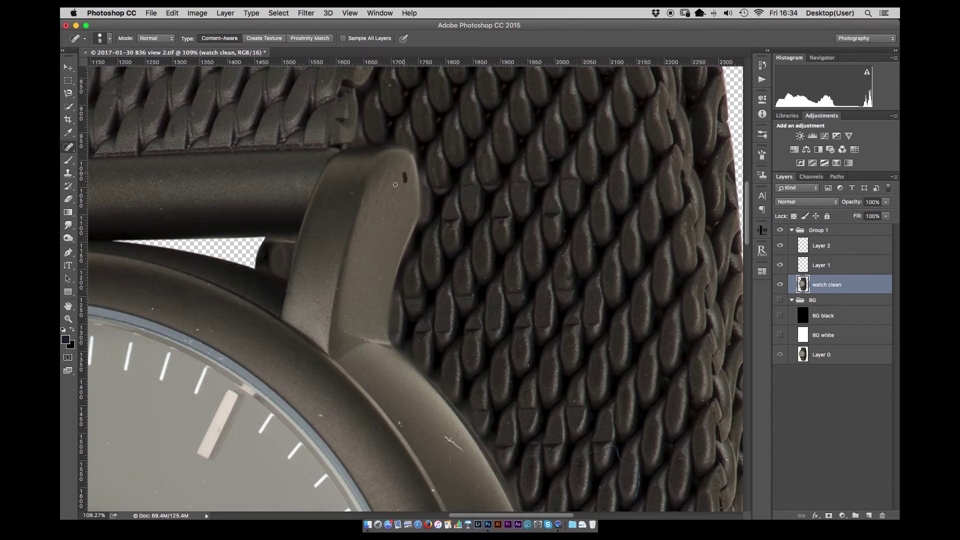
scroll(365, 341, "down", 8)
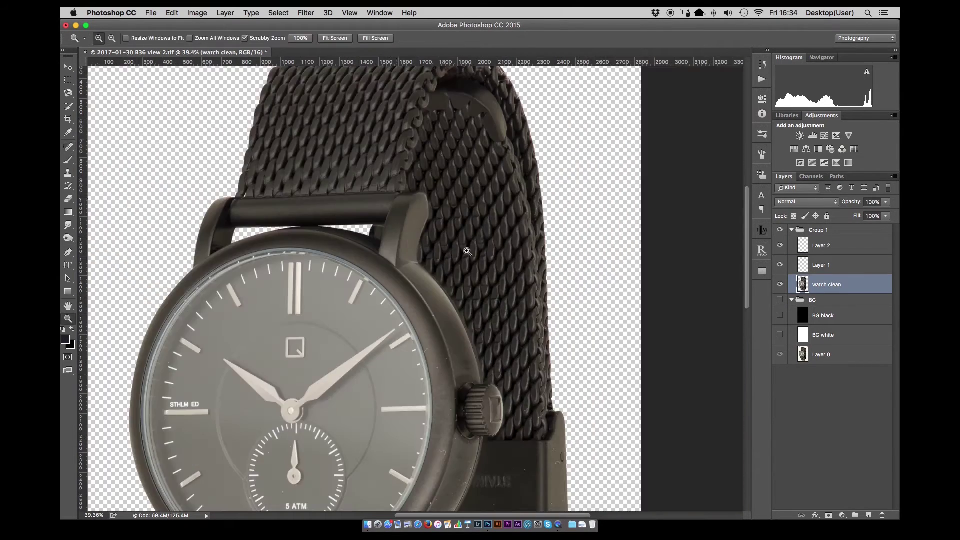
scroll(460, 246, "up", 7)
scroll(306, 308, "up", 5)
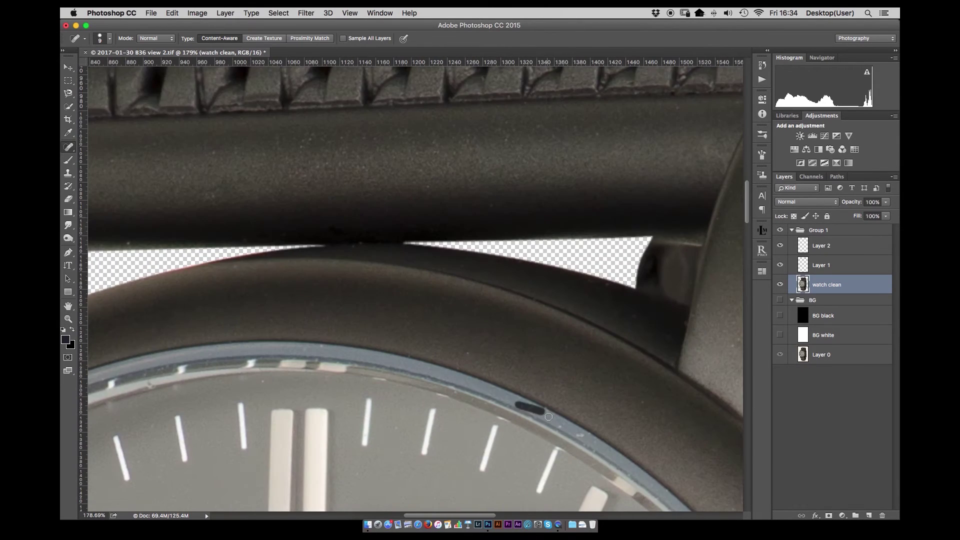
scroll(325, 240, "down", 4)
scroll(352, 155, "left", 6)
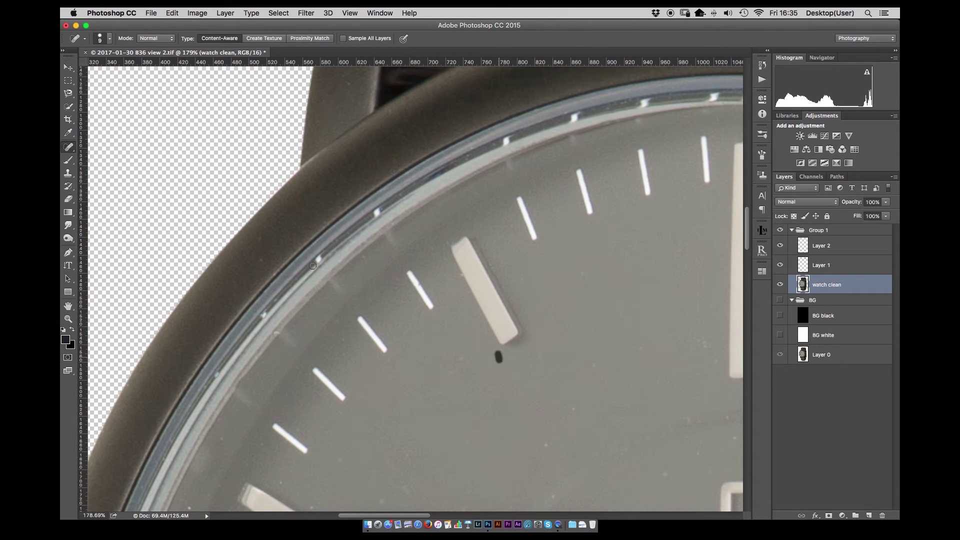
scroll(458, 363, "right", 5)
scroll(510, 332, "down", 1)
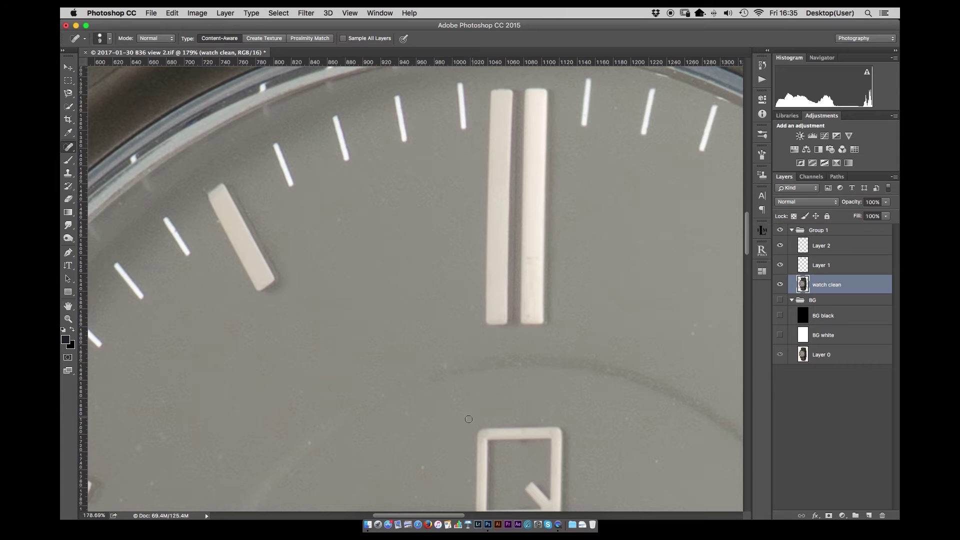
scroll(579, 429, "right", 3)
scroll(364, 310, "down", 1)
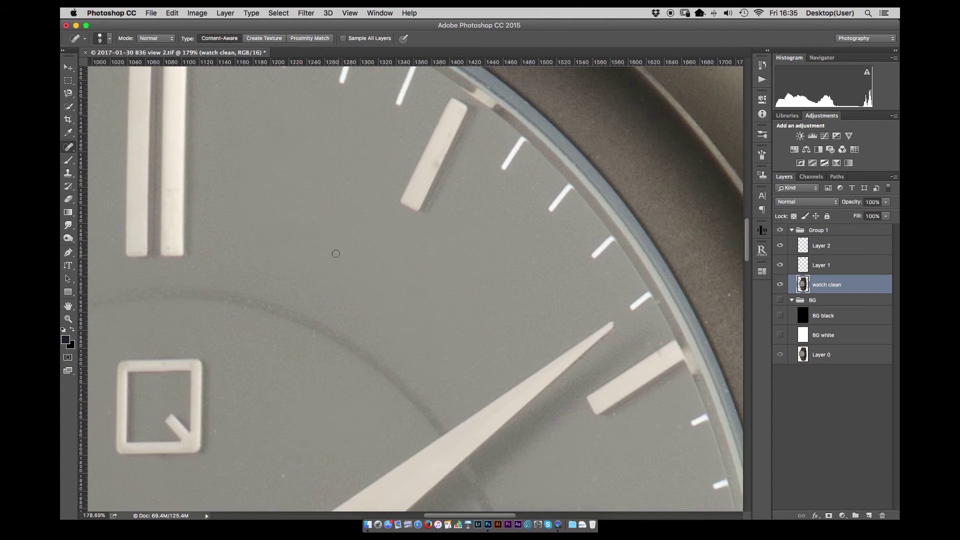
scroll(335, 254, "down", 4)
scroll(330, 291, "left", 1)
scroll(260, 244, "down", 4)
scroll(279, 208, "right", 3)
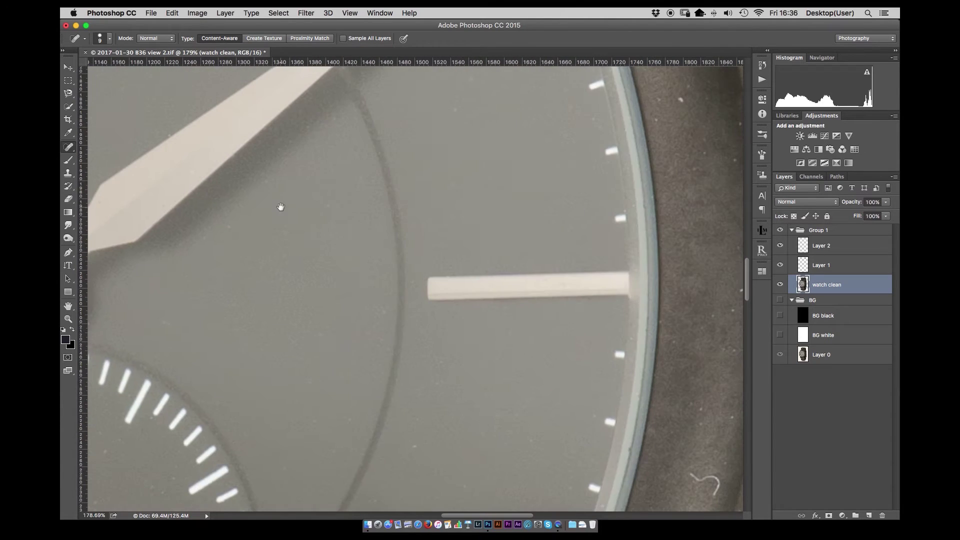
left_click_drag(335, 168, 401, 220)
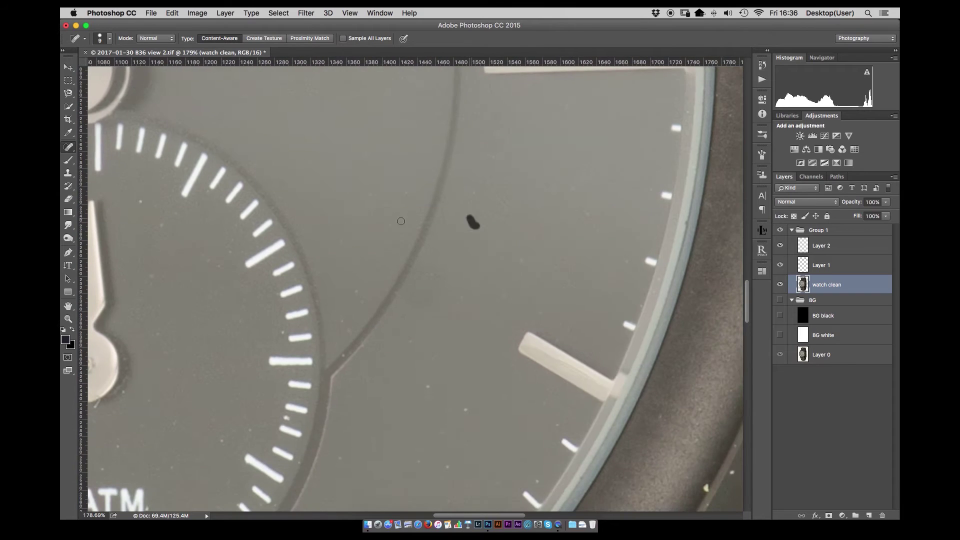
scroll(546, 204, "down", 4)
scroll(449, 249, "left", 3)
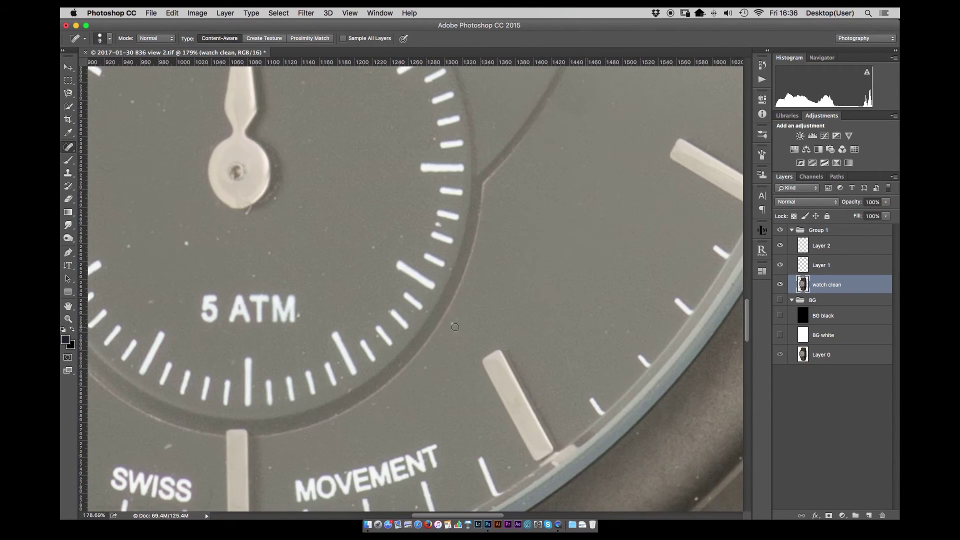
scroll(281, 351, "down", 2)
left_click_drag(509, 348, 439, 173)
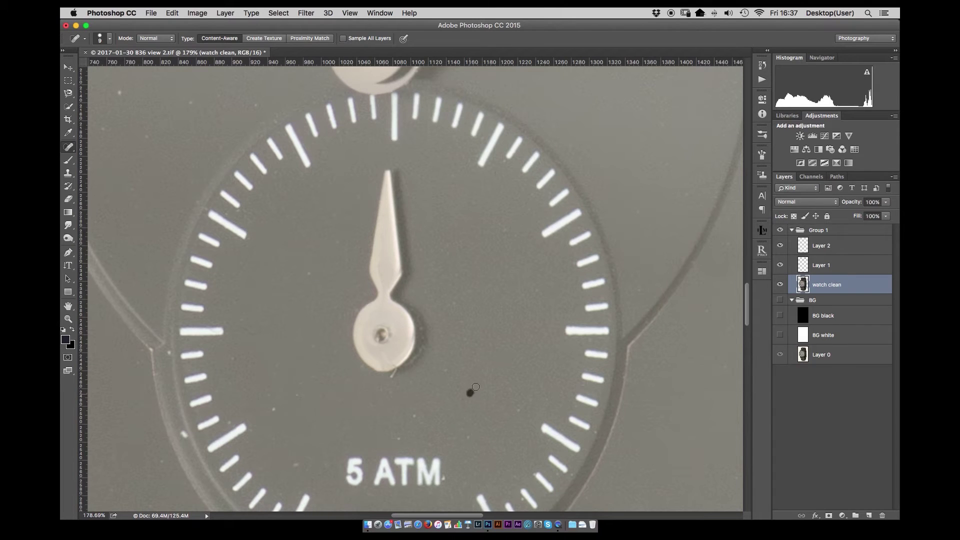
left_click_drag(391, 361, 404, 383)
scroll(514, 501, "down", 5)
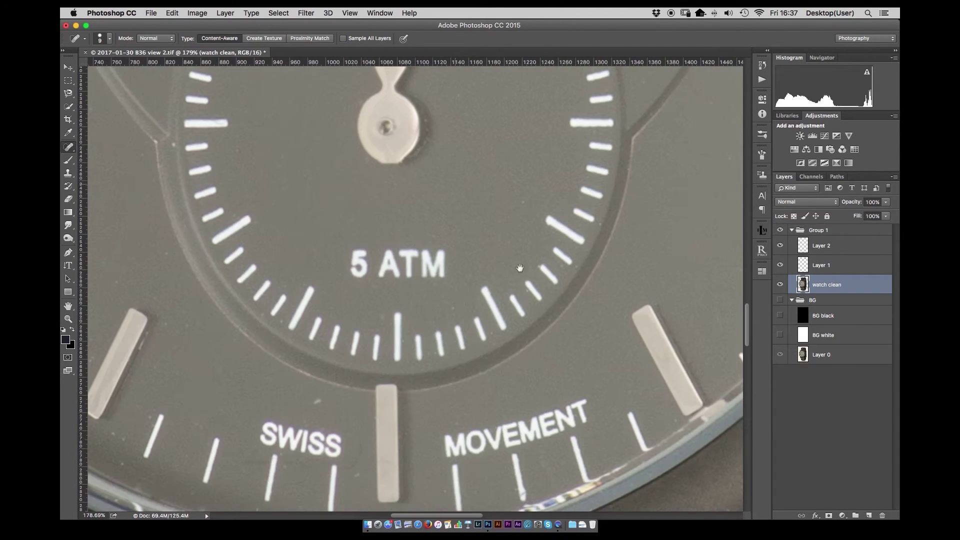
left_click_drag(282, 282, 285, 294)
scroll(534, 331, "down", 3)
scroll(534, 331, "left", 5)
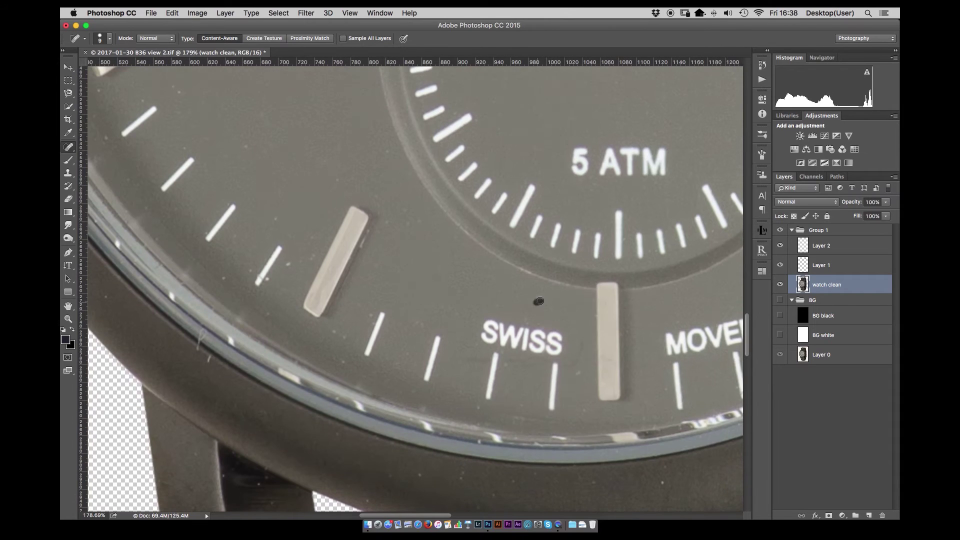
left_click_drag(464, 361, 489, 365)
left_click(456, 242)
left_click(260, 283)
left_click(288, 265)
Heal the remaining dark dust spot on the lower dial and check the rest of the face
scroll(343, 245, "up", 4)
scroll(342, 245, "left", 2)
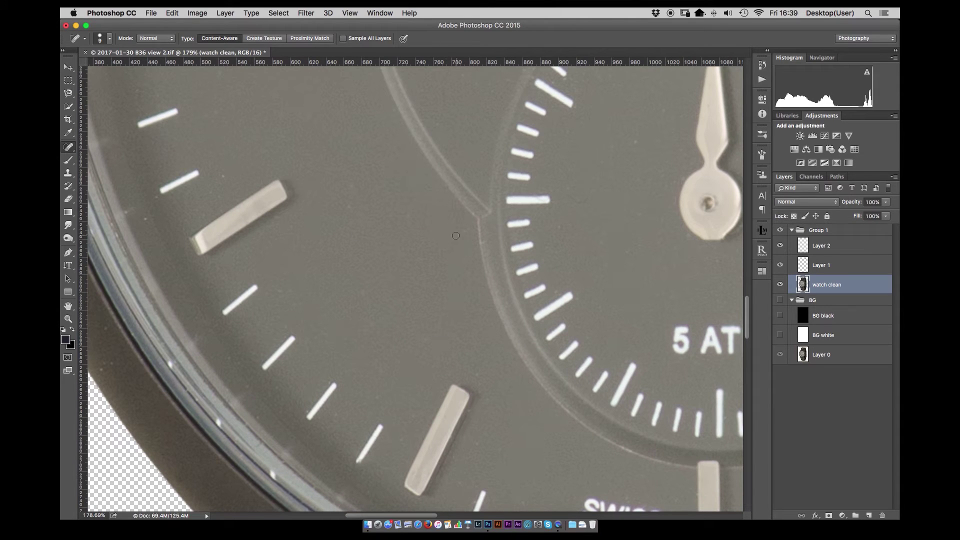
scroll(385, 423, "left", 4)
scroll(276, 433, "up", 1)
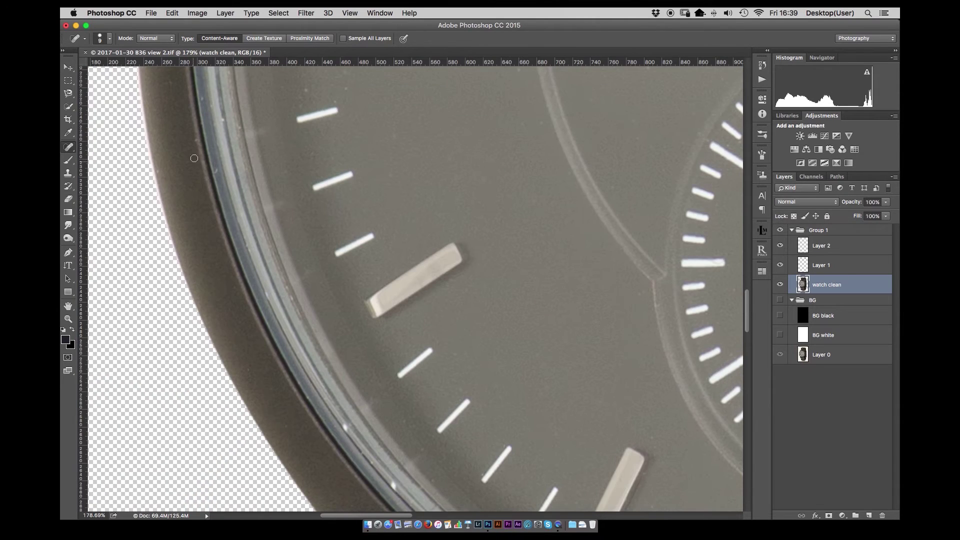
scroll(265, 294, "up", 5)
scroll(265, 295, "left", 2)
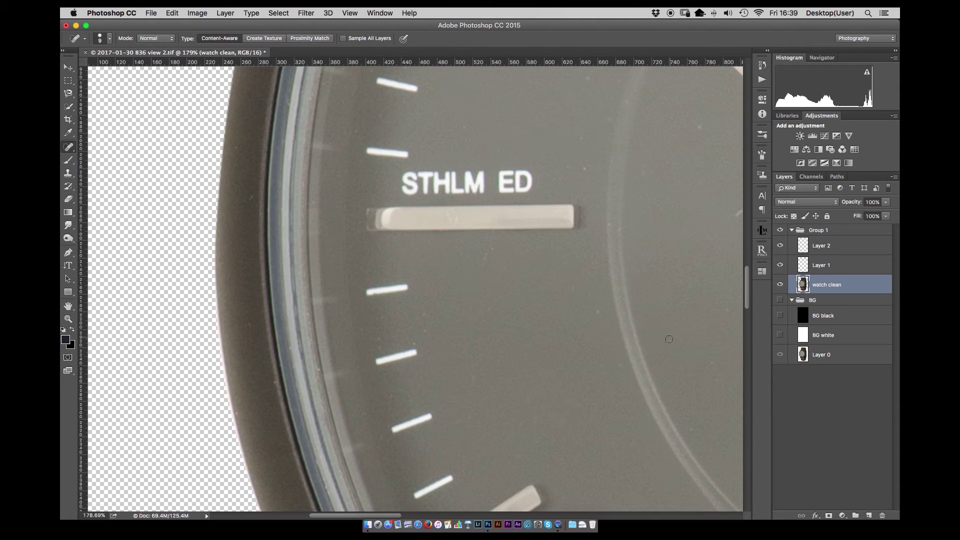
scroll(399, 441, "right", 4)
scroll(400, 441, "up", 1)
scroll(369, 246, "right", 5)
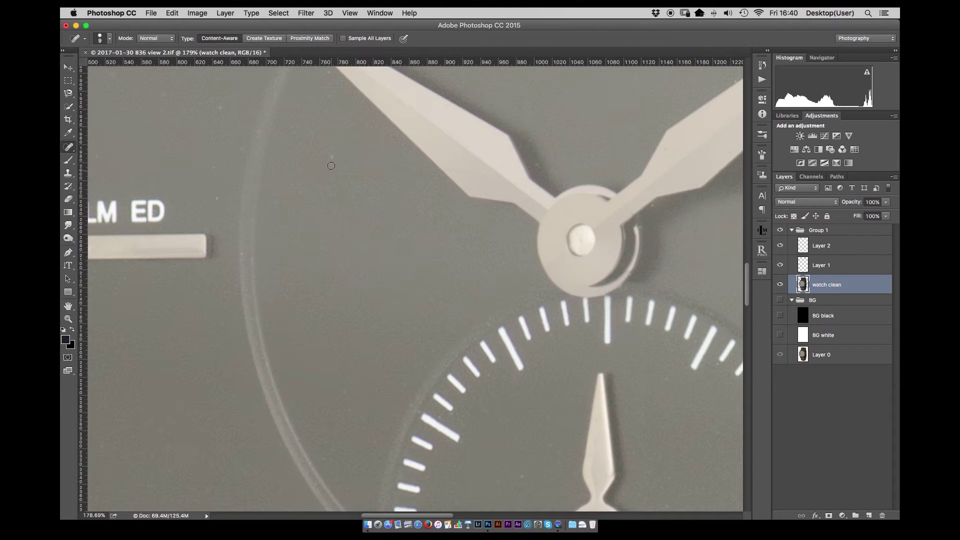
scroll(405, 375, "left", 5)
scroll(405, 375, "up", 4)
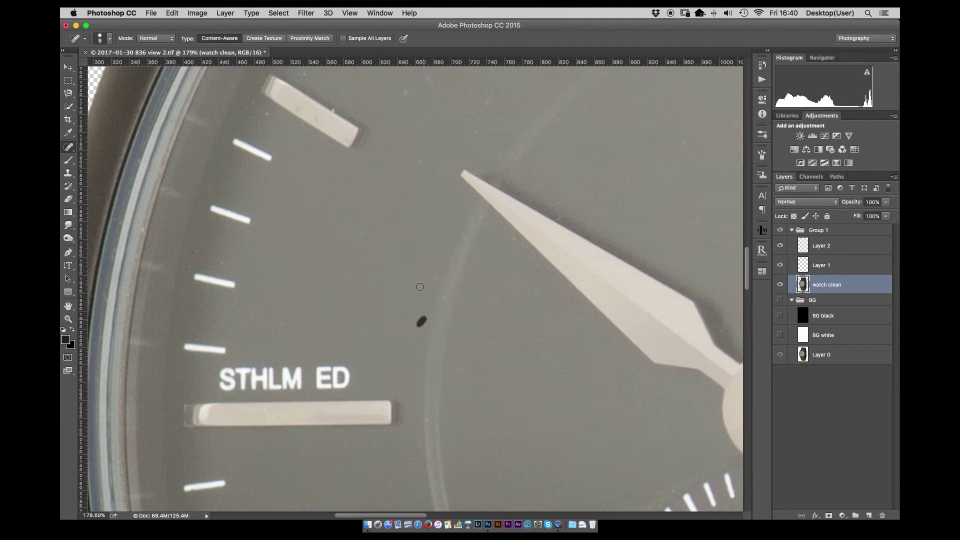
scroll(420, 287, "up", 5)
scroll(410, 335, "right", 1)
left_click(222, 411)
scroll(388, 232, "right", 3)
scroll(456, 290, "right", 4)
scroll(456, 289, "down", 2)
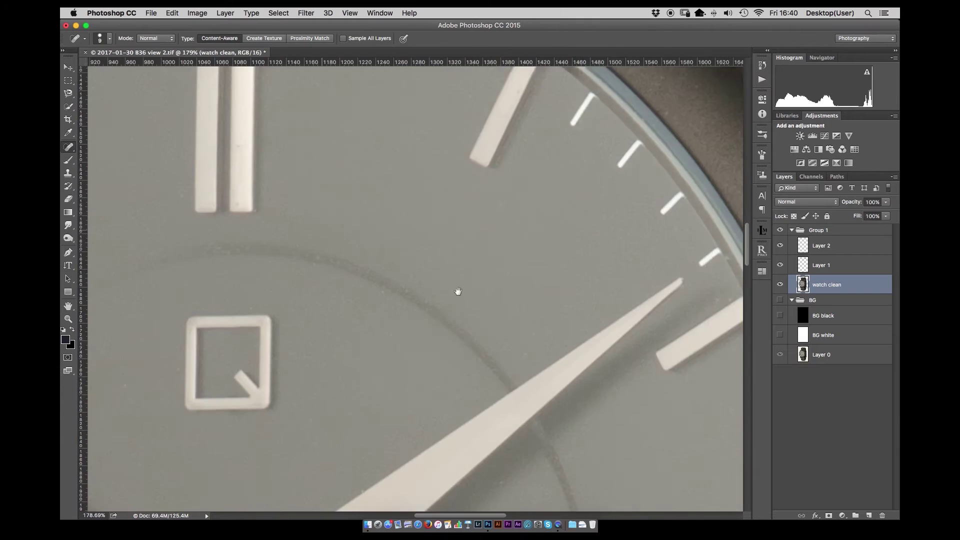
scroll(456, 289, "down", 3)
scroll(533, 318, "up", 3)
scroll(533, 318, "up", 3)
scroll(511, 152, "right", 2)
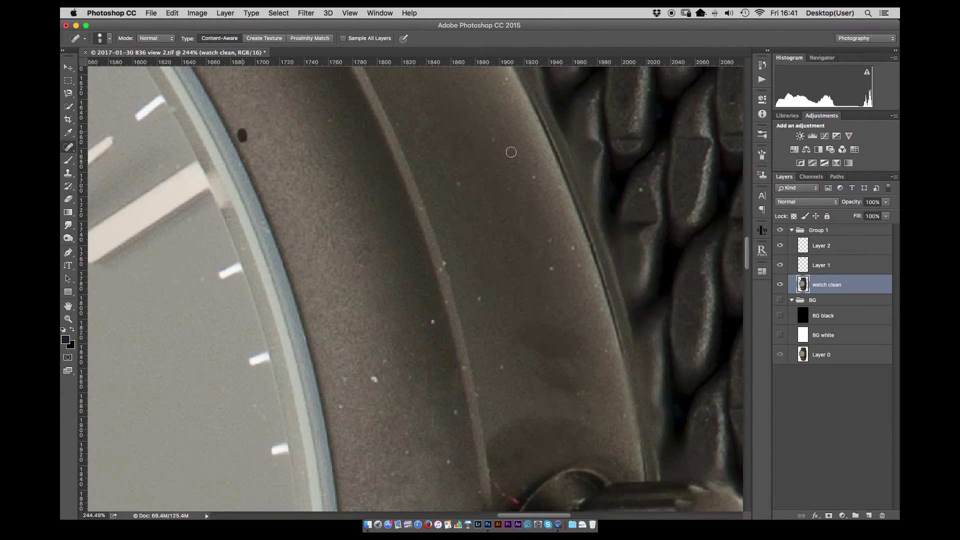
scroll(467, 283, "down", 3)
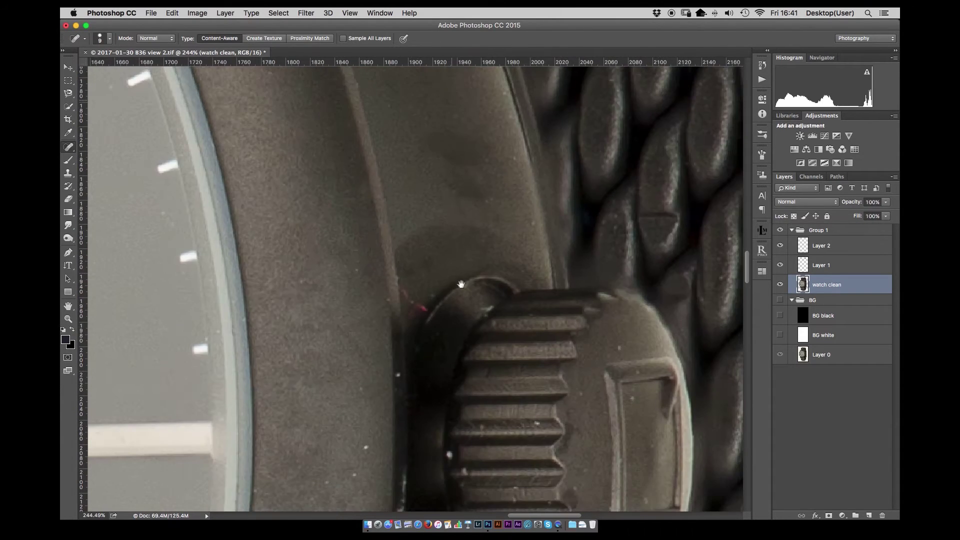
scroll(634, 420, "up", 3)
key("z")
scroll(482, 231, "down", 2)
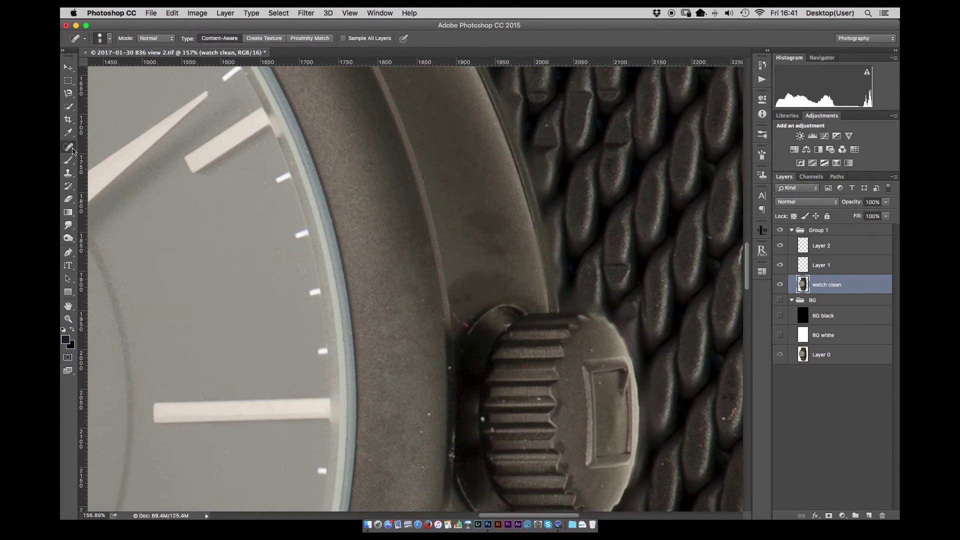
left_click_drag(505, 168, 450, 166)
scroll(500, 209, "down", 3)
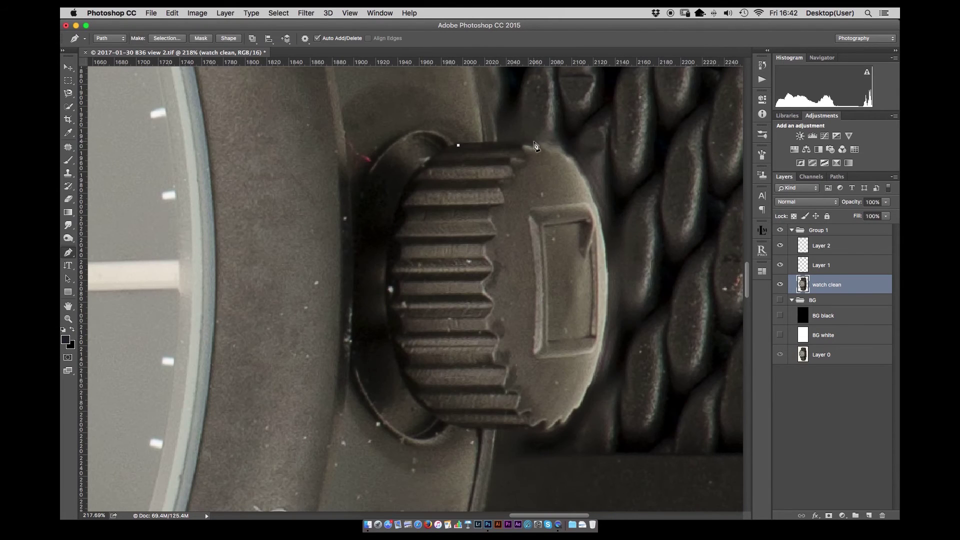
Pen-trace the crown, copy it to a new 'Crown' layer and nudge it left
left_click(458, 145)
left_click(534, 143)
left_click_drag(606, 282, 609, 376)
left_click(564, 421)
left_click_drag(388, 289, 388, 300)
left_click(458, 145)
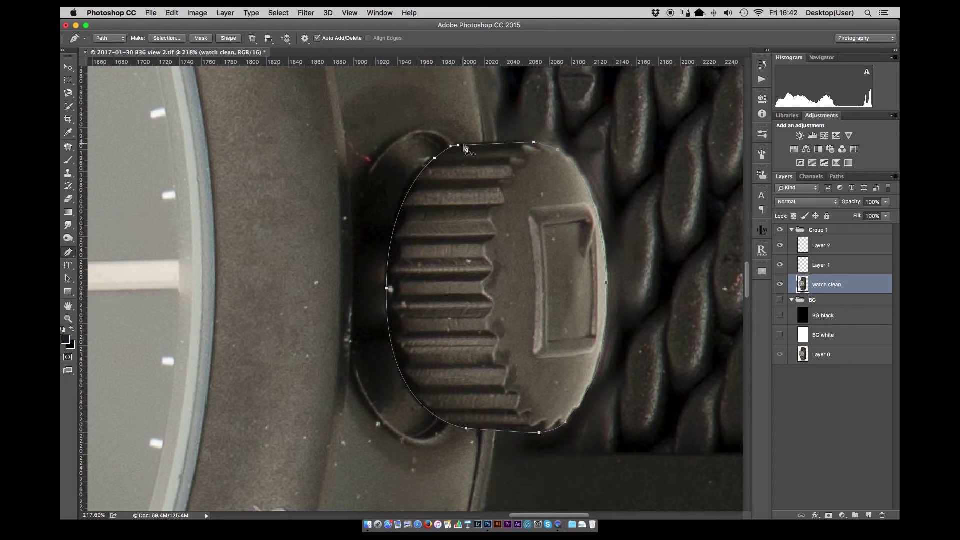
right_click(603, 258)
left_click(536, 213)
key("super+j")
type("vCrown")
key("Return")
key("shift+Left")
key("shift+Left")
key("shift+Left")
key("shift+Left")
key("shift+Left")
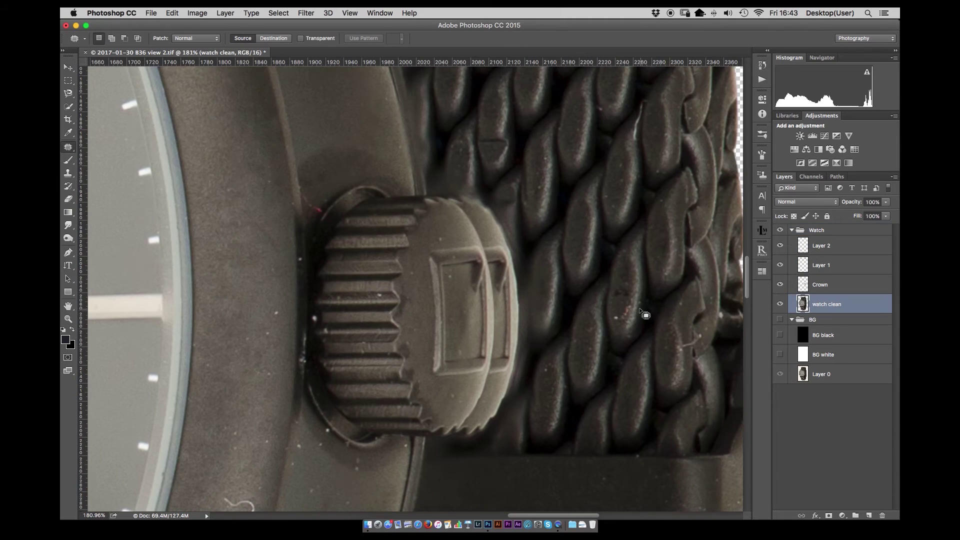
Heal small specks and a thin fibre on the strap
key("j")
left_click(626, 310)
left_click_drag(696, 339, 679, 350)
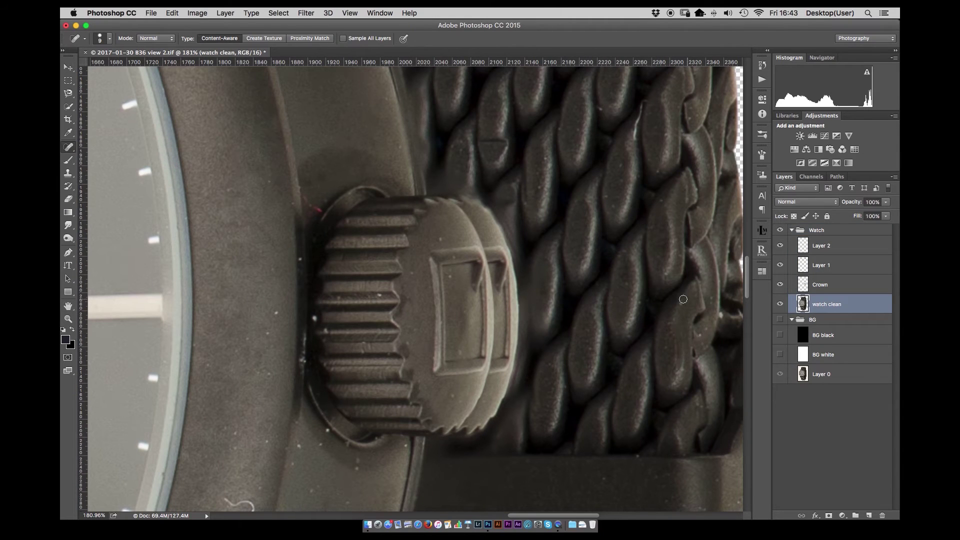
Copy a rectangular mesh patch to a 'strap under crown' layer and move it over the crown gap
key("m")
left_click_drag(535, 70, 710, 462)
key("super+j")
type("wn")
key("Return")
left_click_drag(620, 300, 458, 320)
key("z")
left_click_drag(664, 340, 625, 339)
Mask the strap patch, painting its edges away around the crown
key("b")
mouse_move(433, 134)
left_mouse_down()
mouse_move(439, 143)
mouse_move(497, 146)
mouse_move(505, 369)
mouse_move(475, 349)
left_mouse_up()
key("x")
left_click_drag(531, 293, 523, 245)
key("x")
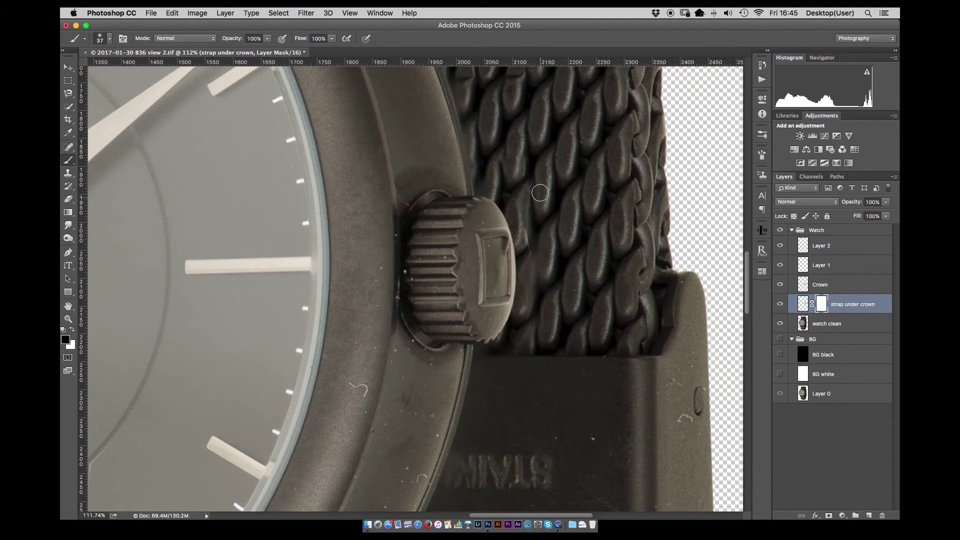
key("j")
scroll(400, 279, "down", 3)
On watch clean, heal dark specks on the case and bezel and a white speck on the strap
left_click(820, 284)
scroll(381, 258, "up", 5)
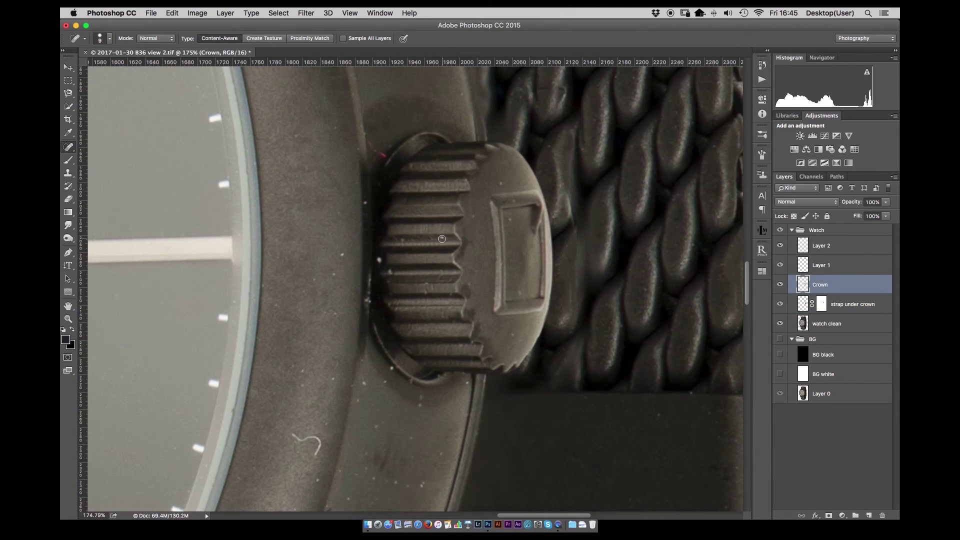
left_click(366, 137, "super")
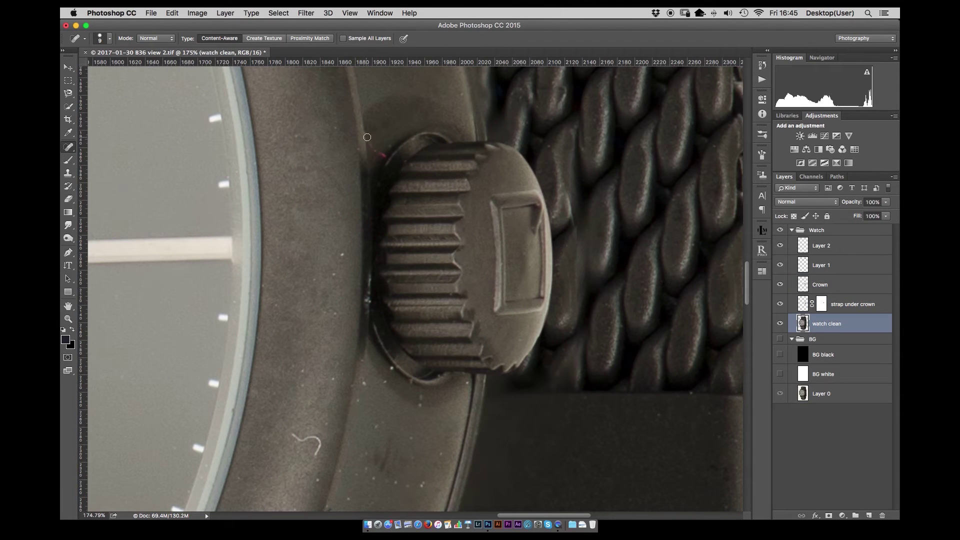
left_click(364, 384)
scroll(396, 371, "down", 5)
scroll(396, 370, "left", 2)
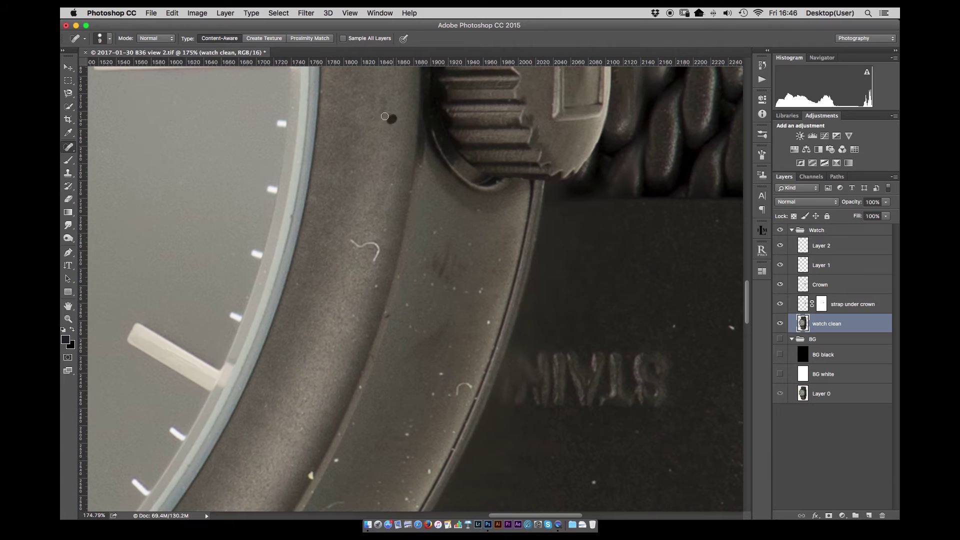
mouse_move(441, 257)
left_mouse_down()
mouse_move(425, 270)
mouse_move(477, 257)
left_mouse_up()
scroll(429, 255, "down", 5)
scroll(430, 255, "left", 2)
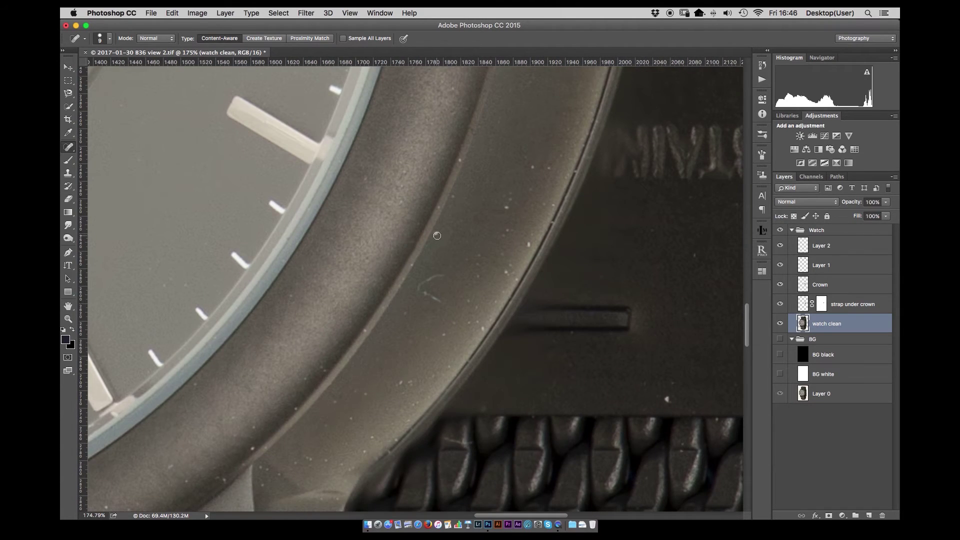
left_click(668, 398)
left_click_drag(504, 271, 506, 279)
left_click(409, 390)
Heal the marks and streaks along the case edge, lug junction and lower case
left_click_drag(371, 330, 384, 313)
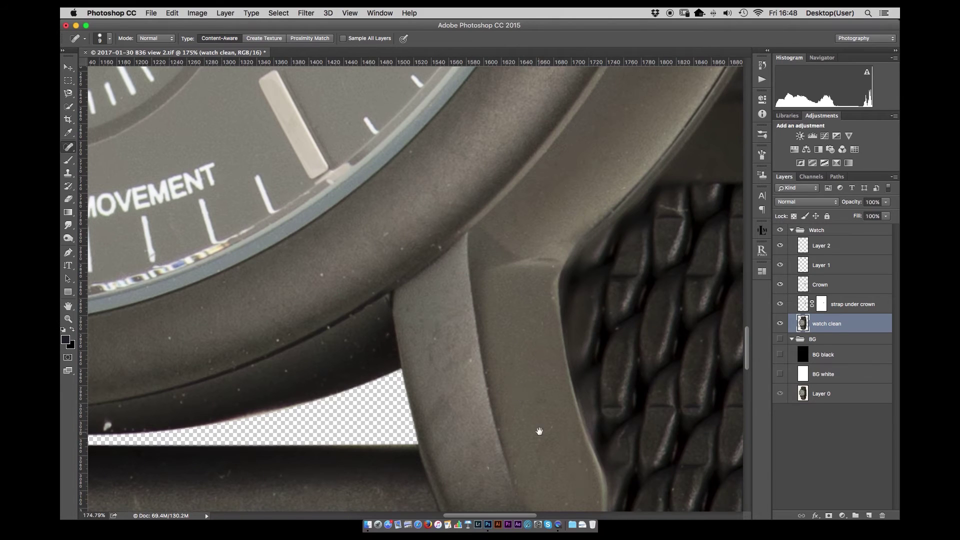
left_click_drag(538, 431, 486, 266)
left_click_drag(392, 226, 393, 265)
left_click_drag(459, 196, 450, 214)
left_click_drag(473, 387, 494, 200)
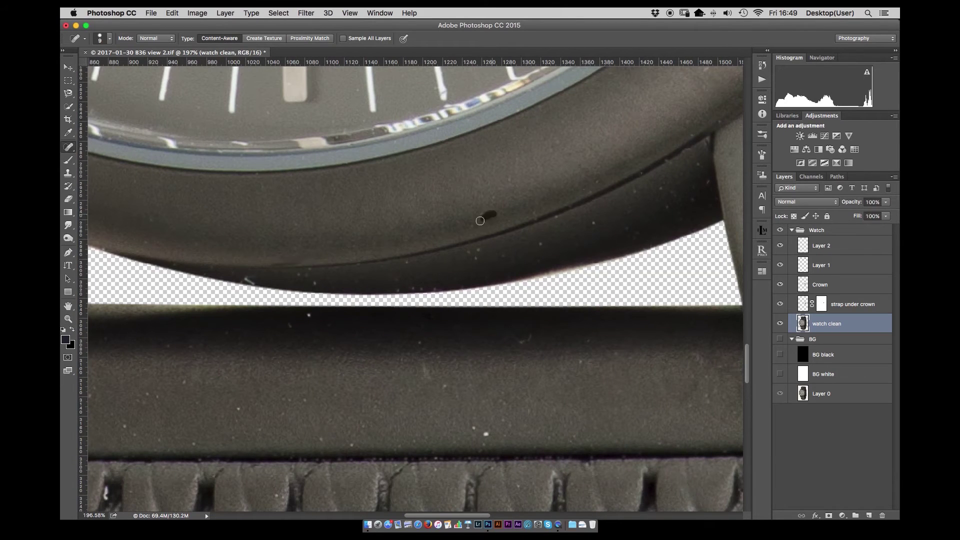
scroll(319, 282, "right", 10)
scroll(319, 283, "up", 7)
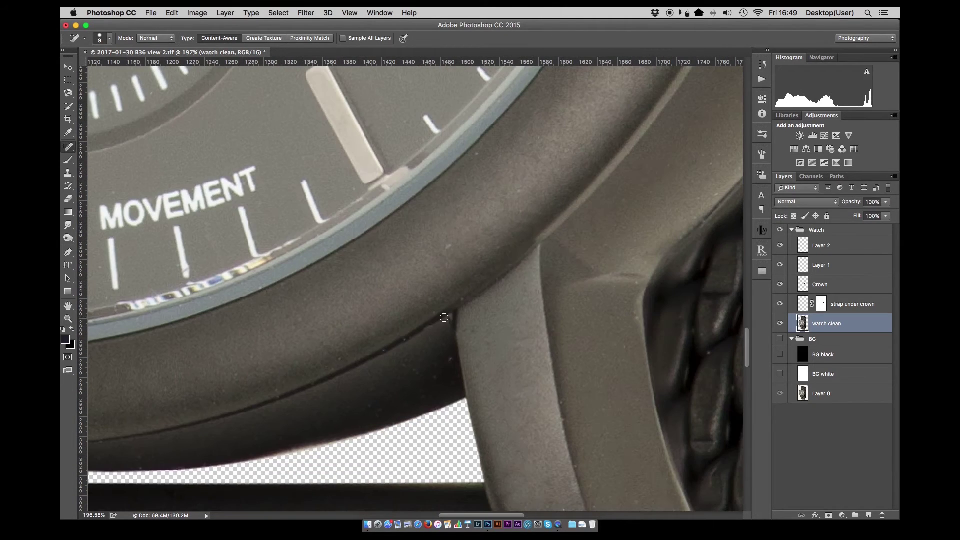
left_click_drag(448, 237, 448, 239)
scroll(290, 313, "down", 12)
scroll(290, 314, "left", 2)
scroll(507, 278, "left", 12)
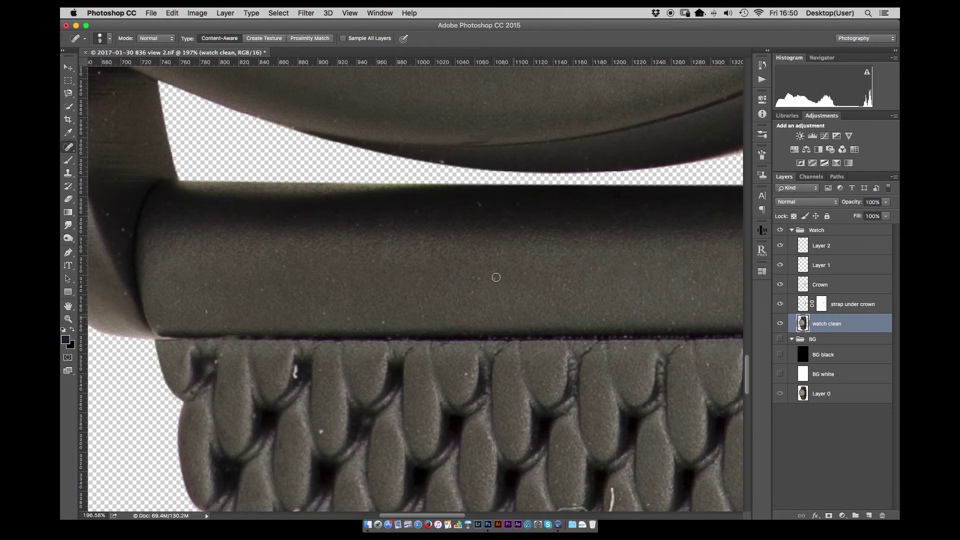
Heal the speck on the strap bar and dark streaks on the strap's inner face and lower edge
left_click_drag(463, 376, 470, 383)
scroll(499, 350, "down", 7)
scroll(500, 350, "right", 3)
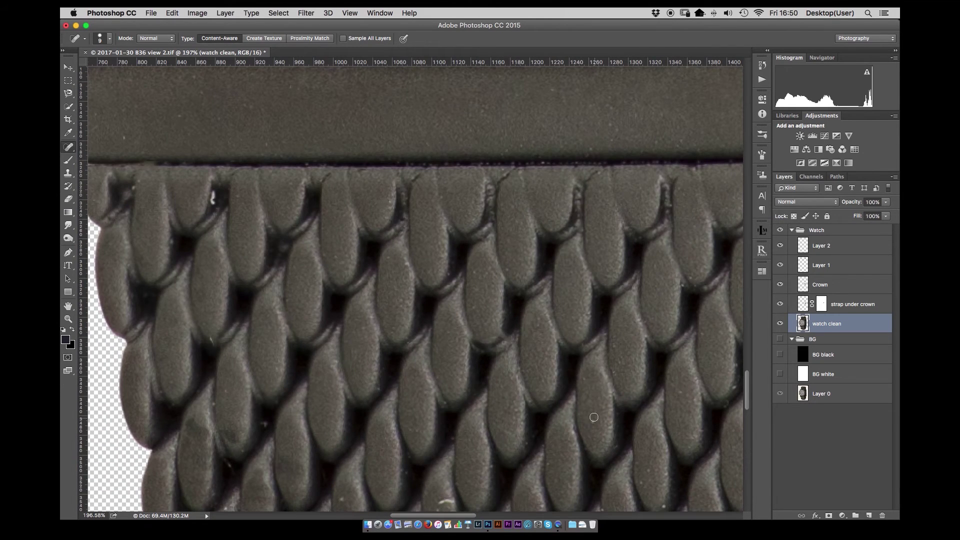
scroll(594, 416, "down", 4)
scroll(594, 416, "right", 9)
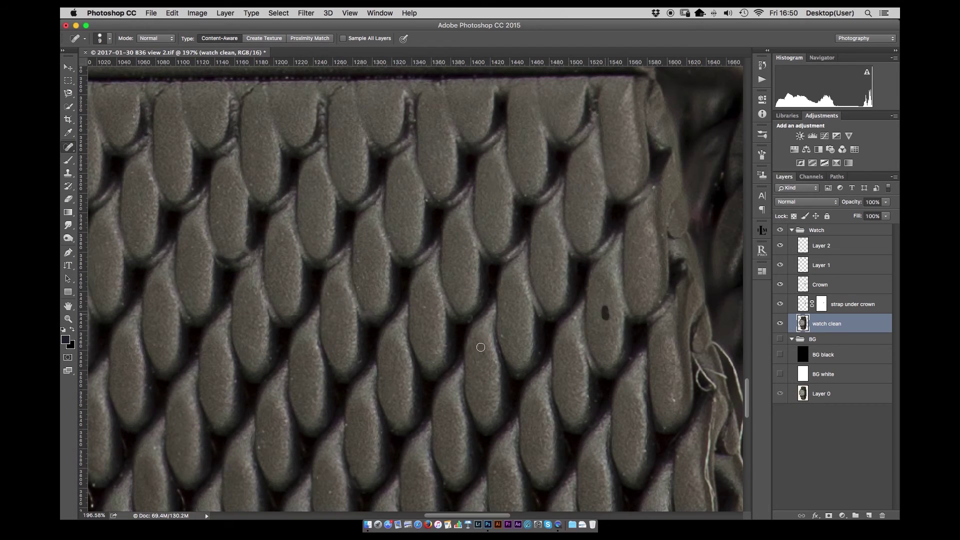
scroll(480, 347, "left", 5)
scroll(481, 347, "down", 3)
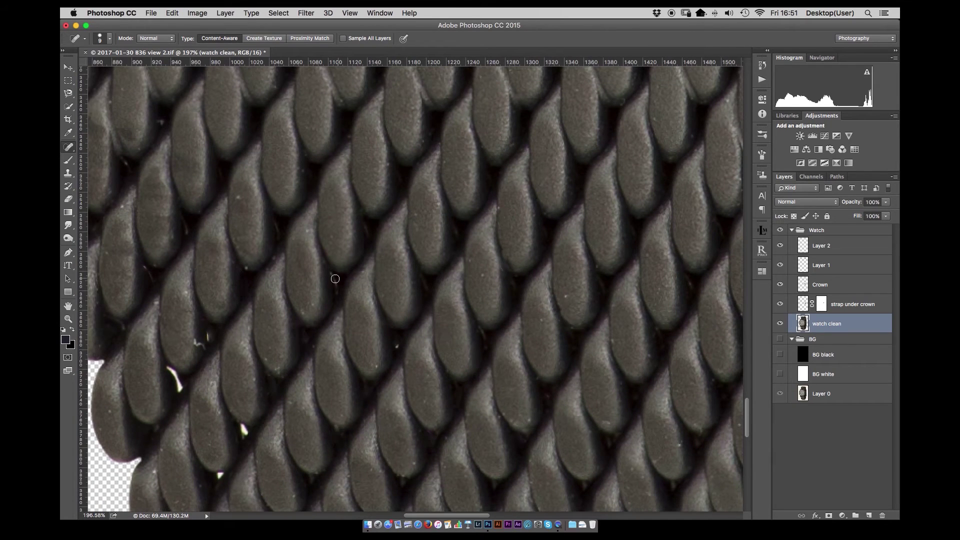
scroll(521, 307, "down", 5)
scroll(345, 122, "down", 3)
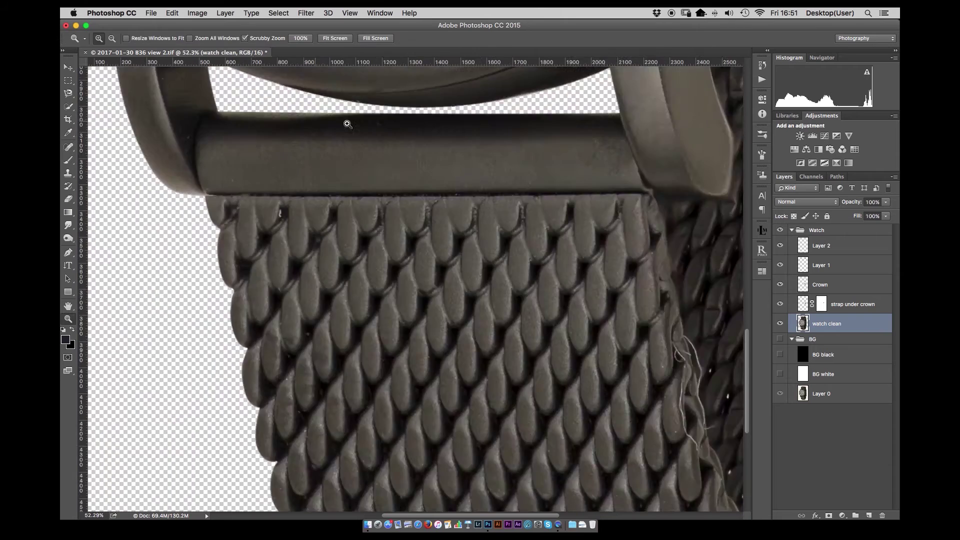
scroll(276, 237, "up", 4)
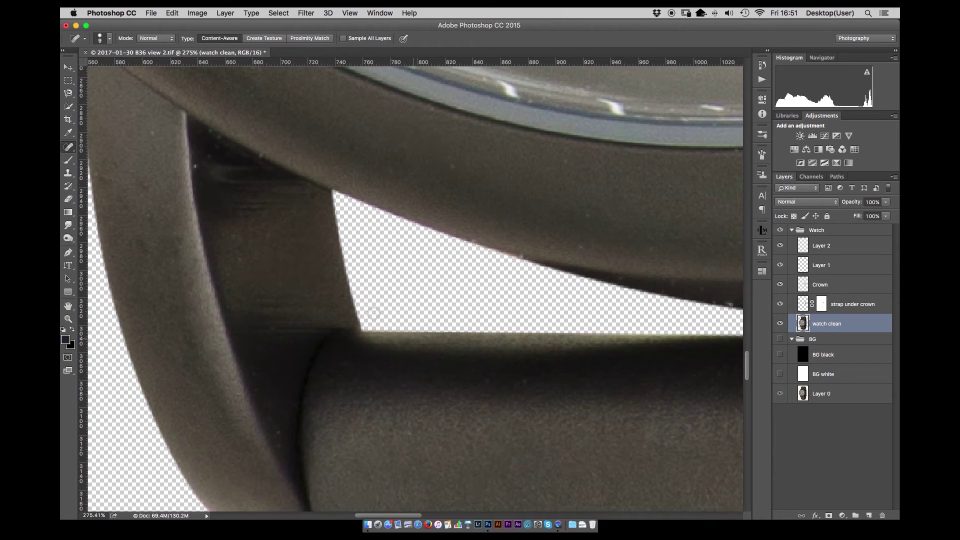
left_click_drag(192, 347, 198, 407)
left_click_drag(234, 210, 268, 197)
left_click_drag(252, 290, 257, 332)
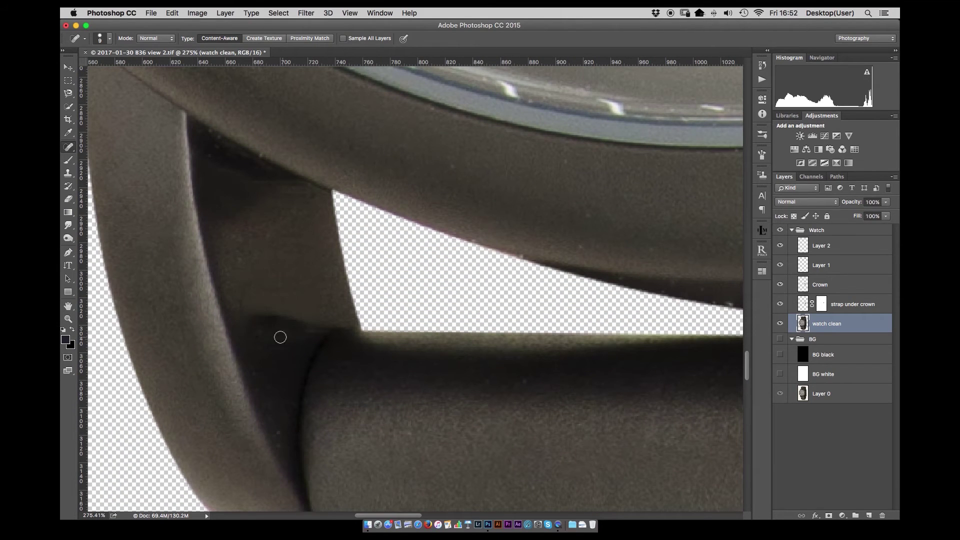
scroll(454, 251, "down", 4)
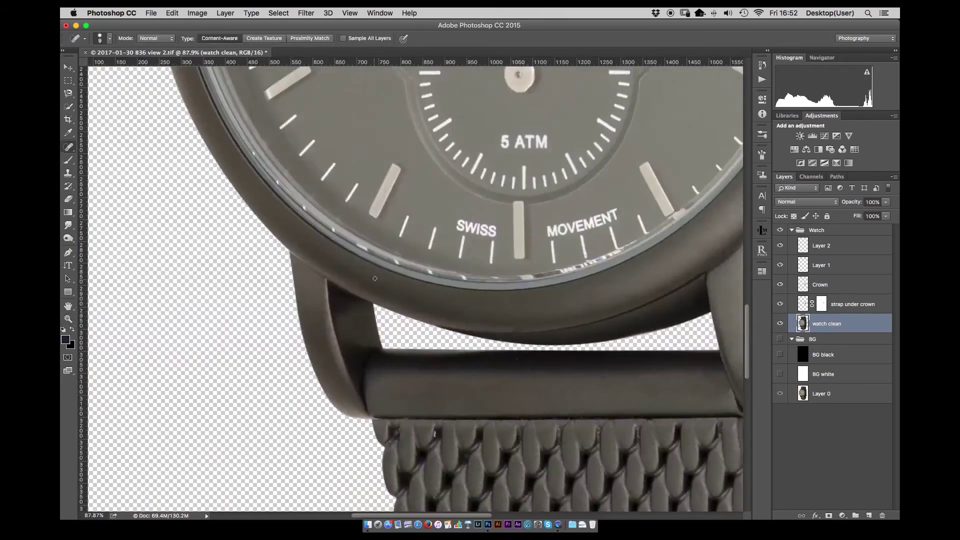
scroll(465, 306, "up", 4)
scroll(525, 283, "down", 4)
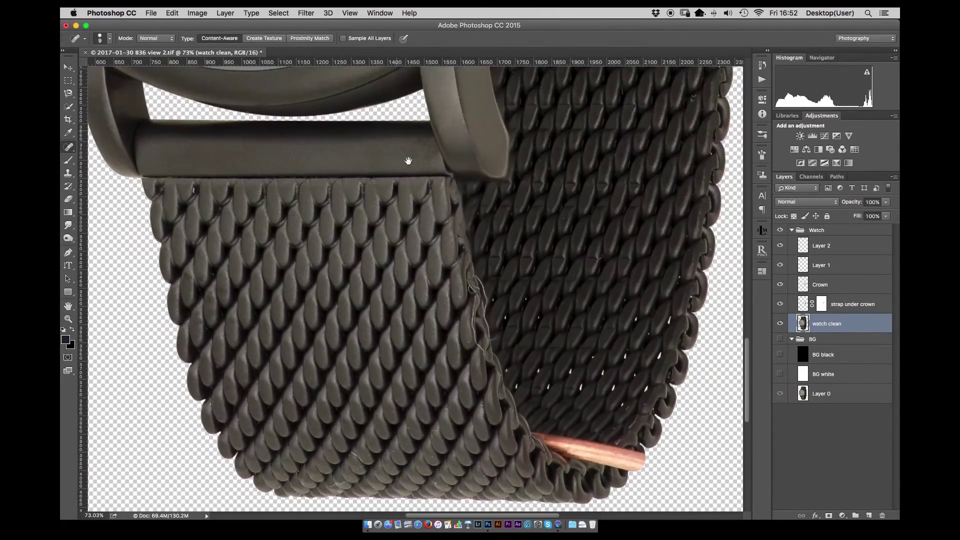
Zoom in on the case side and heal its dark specks, including one near the case slot
key("z")
key("super+r")
scroll(407, 157, "up", 5)
left_click_drag(614, 186, 522, 168)
key("j")
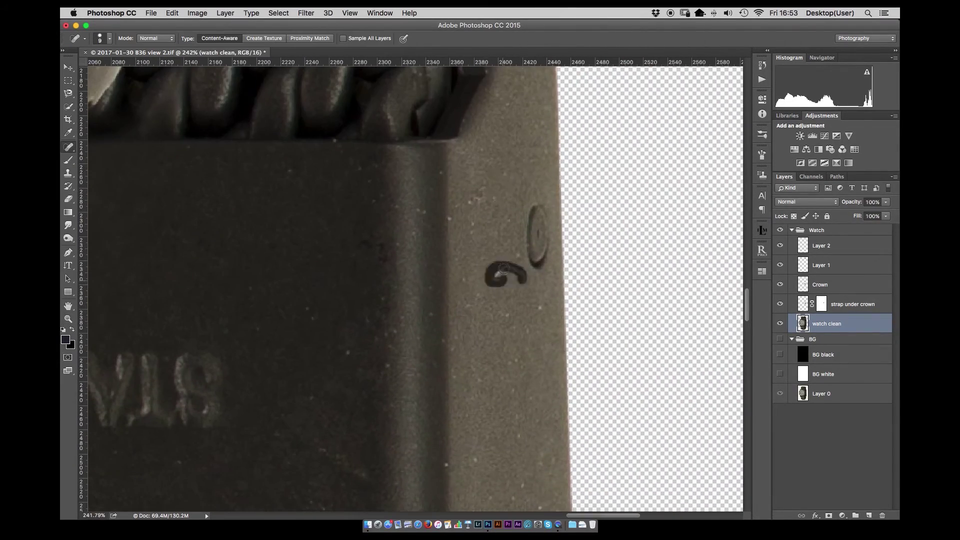
left_click(544, 305)
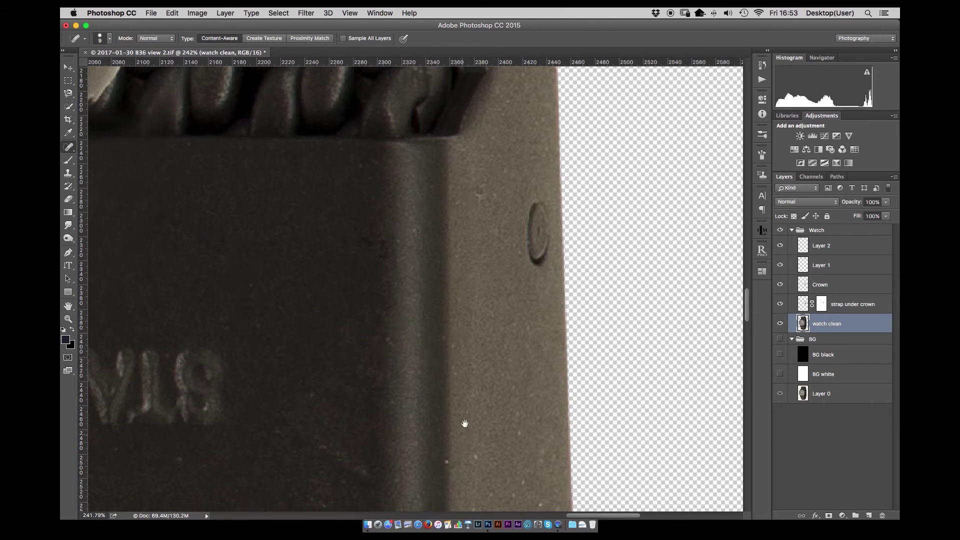
scroll(498, 218, "down", 5)
left_click(556, 468)
scroll(281, 257, "down", 4)
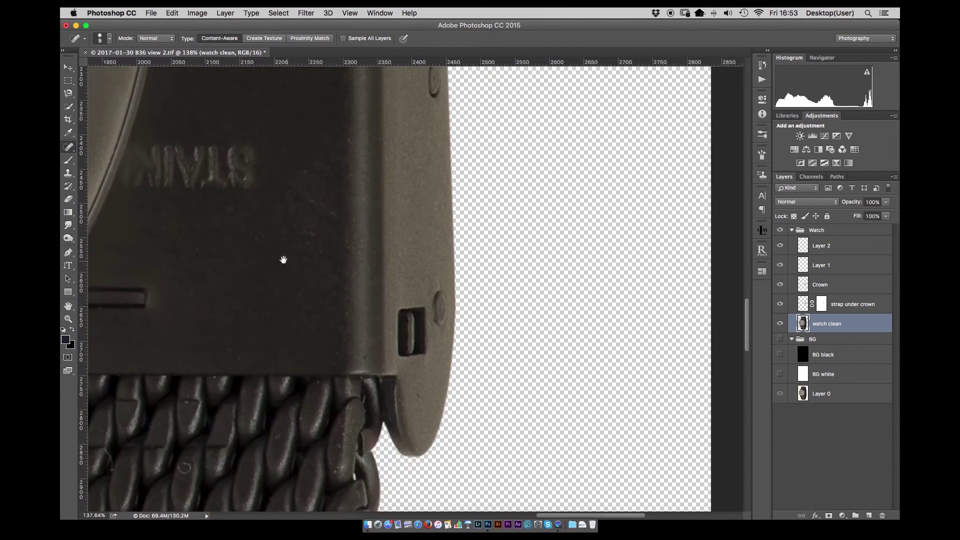
scroll(340, 318, "up", 3)
scroll(606, 311, "down", 5)
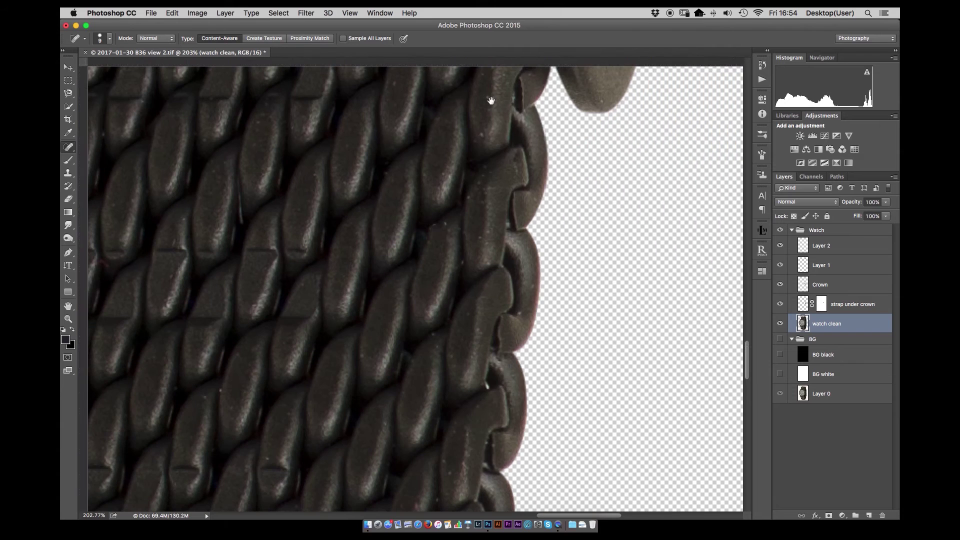
scroll(489, 284, "down", 4)
scroll(546, 433, "left", 6)
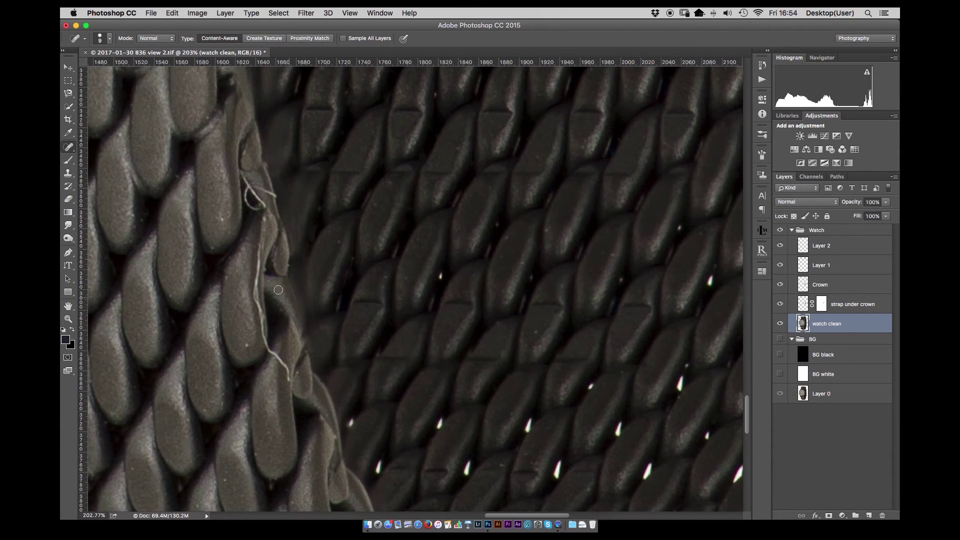
scroll(276, 294, "down", 3)
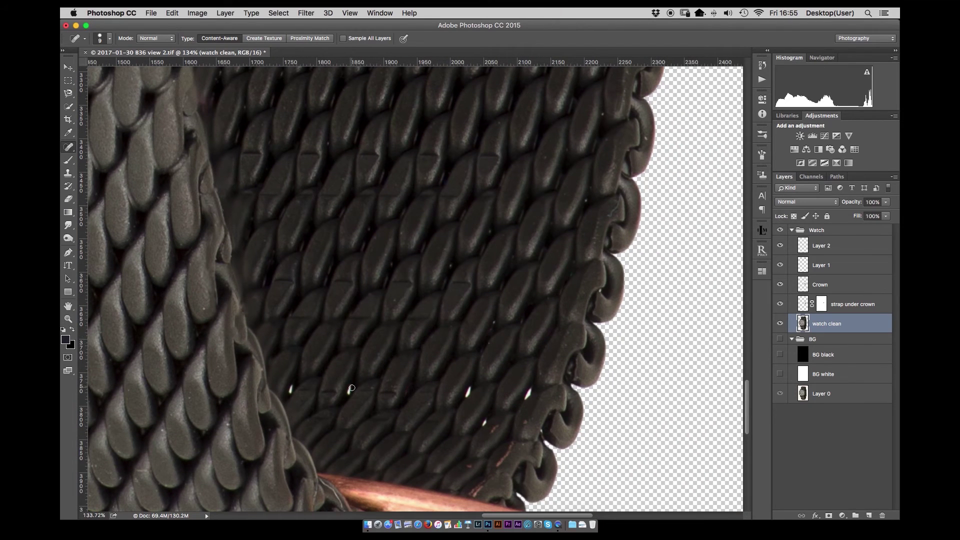
scroll(463, 476, "down", 2)
Copy a rectangular mesh section to a new layer, then move and skew it over the copper wire
key("m")
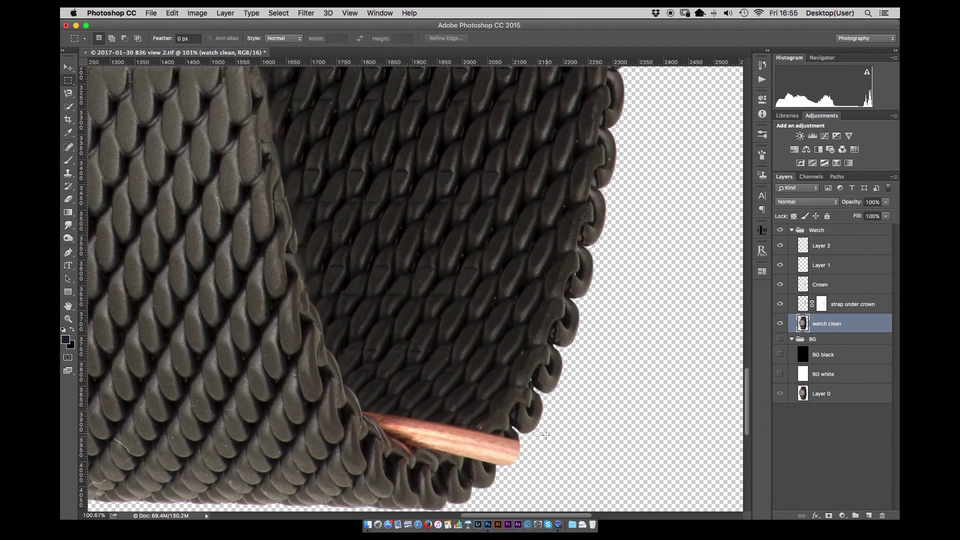
left_click_drag(354, 307, 544, 409)
left_click_drag(442, 347, 464, 364)
key("ctrl+j")
key("ctrl+t")
left_click_drag(460, 402, 503, 465)
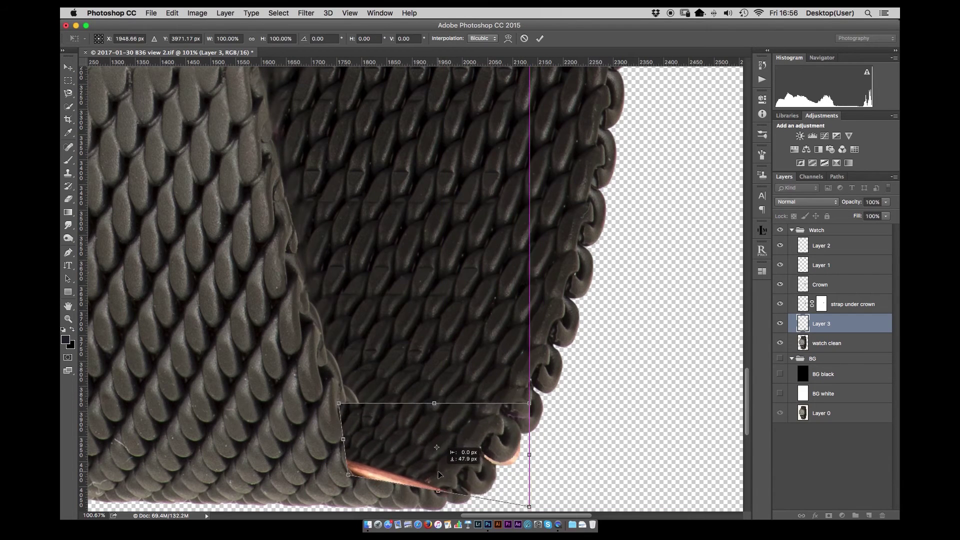
scroll(449, 450, "down", 5)
left_click_drag(289, 306, 275, 281)
left_click_drag(445, 306, 450, 306)
key("Return")
Mask the mesh patch and brush away its left part at 100% flow
left_click(829, 515)
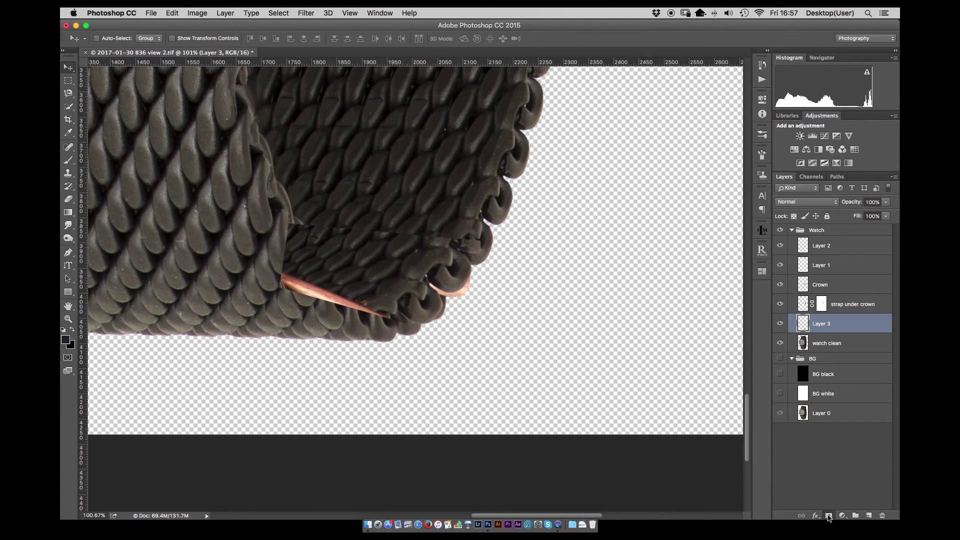
key("b")
mouse_move(287, 275)
left_mouse_down()
mouse_move(290, 242)
mouse_move(315, 279)
mouse_move(431, 298)
left_mouse_up()
key("shift+0")
scroll(338, 319, "down", 3)
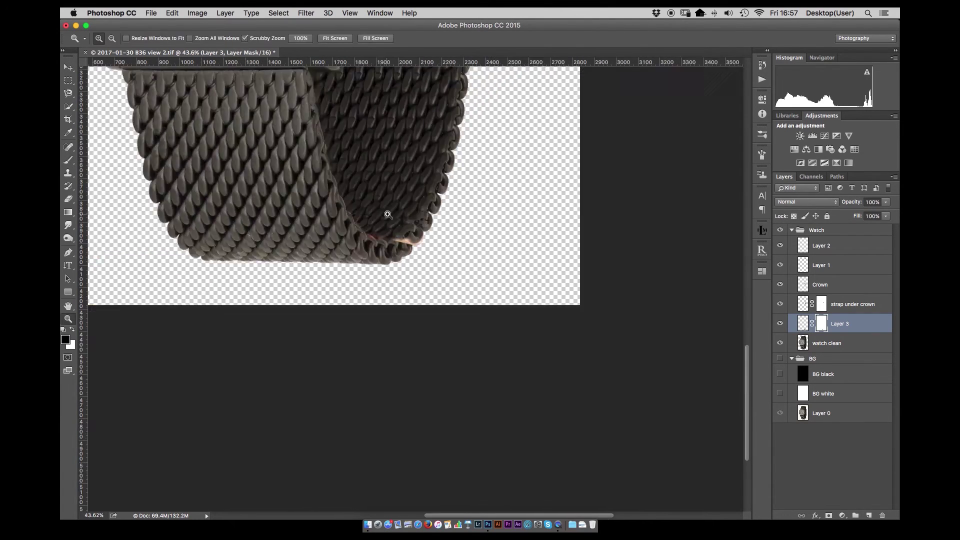
scroll(469, 263, "up", 4)
key("alt+bracketleft")
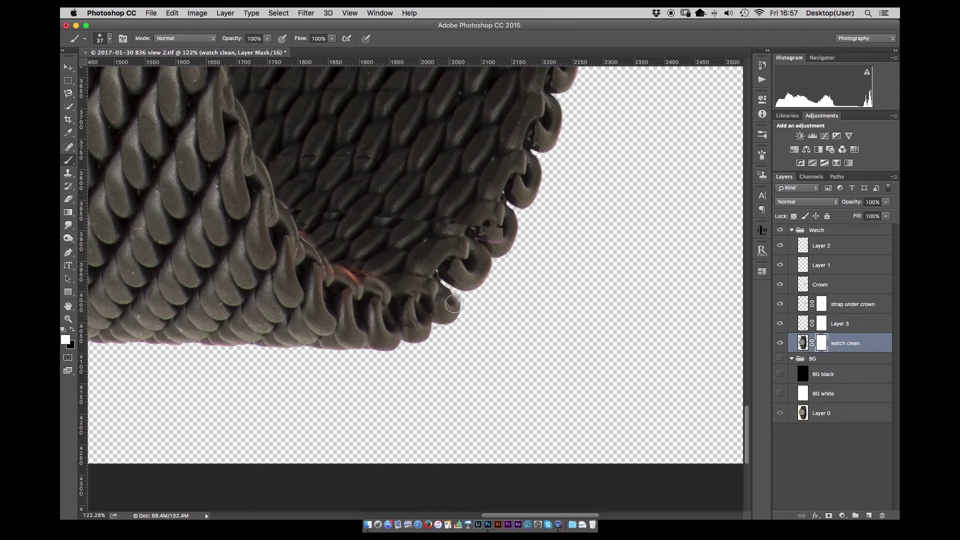
Select the round dial with an elliptical marquee, reshaped via Transform Selection and Refine Edge
scroll(459, 306, "down", 6)
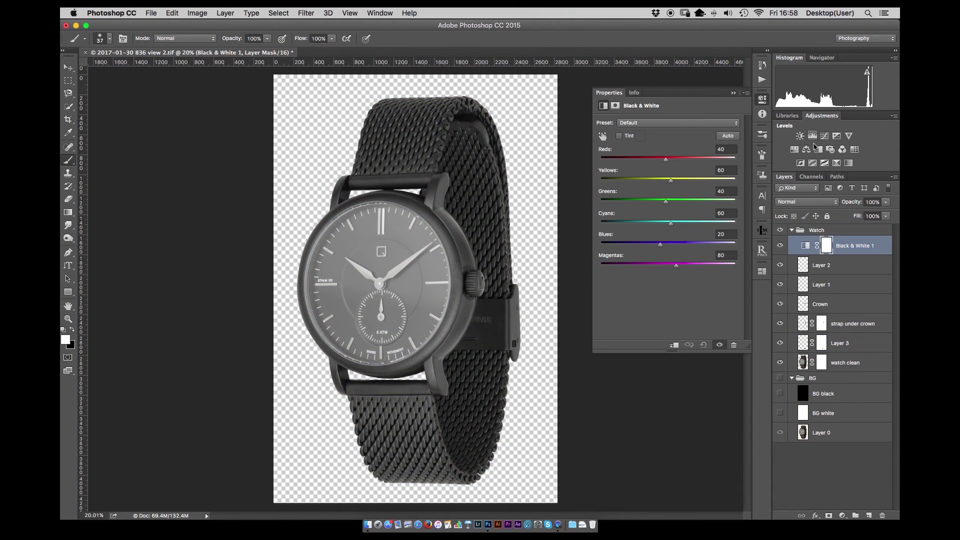
scroll(433, 259, "up", 3)
key("m")
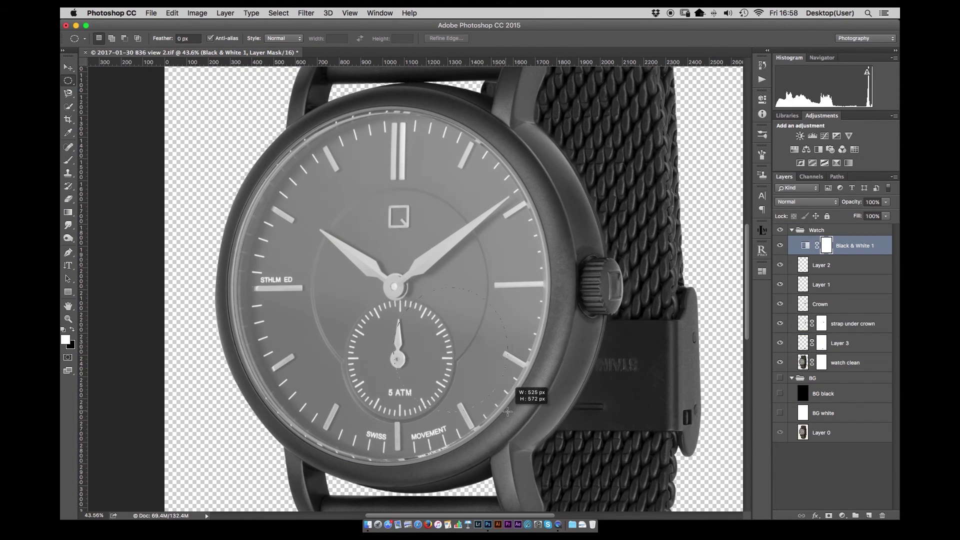
left_click_drag(556, 463, 549, 463)
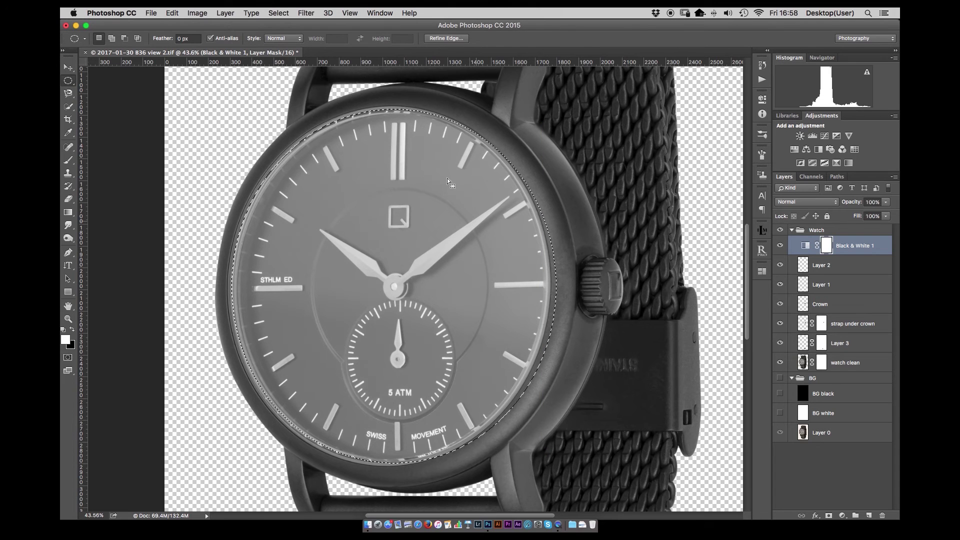
left_click(278, 13)
left_click(305, 189)
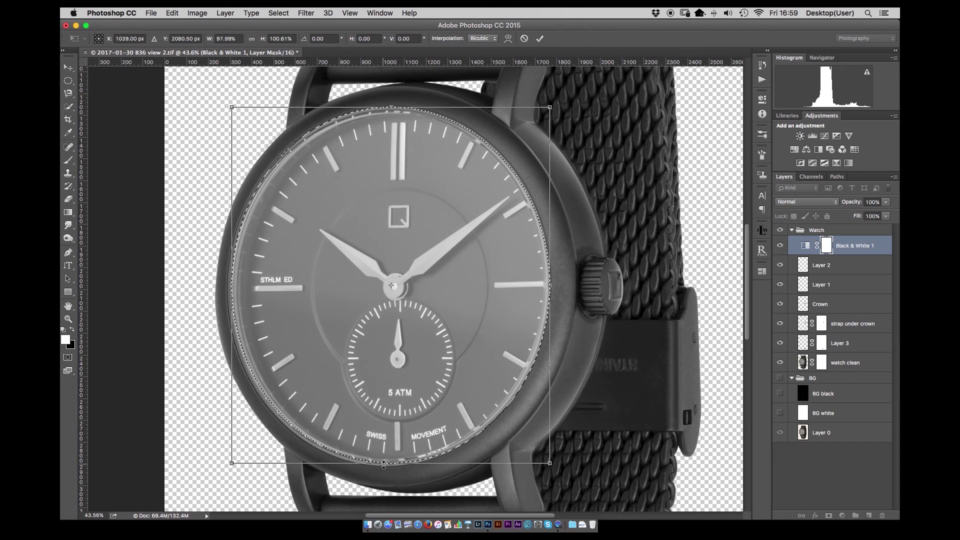
key("Return")
key("super+alt+r")
left_click(836, 294)
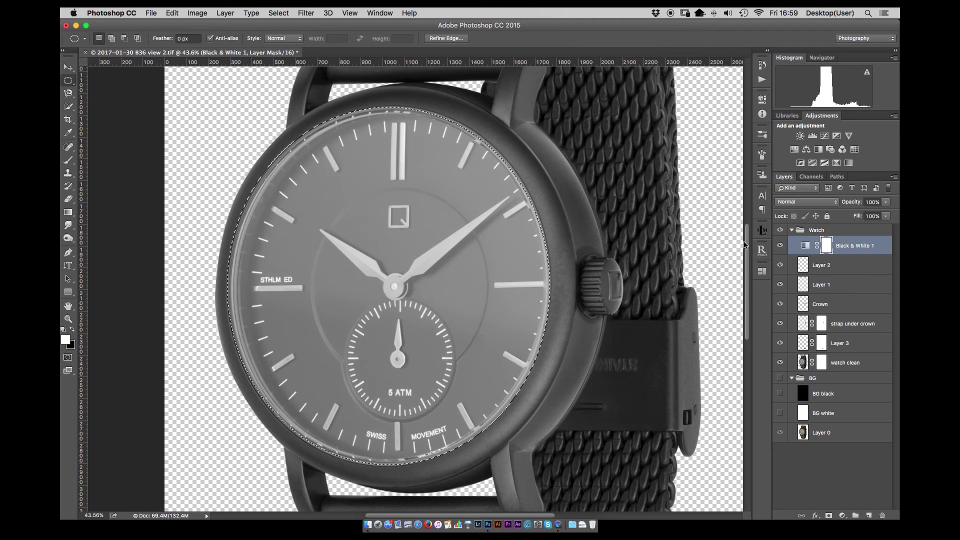
Fill the Black & White mask from the dial selection so the dial is spared
key("shift+BackSpace")
left_click(502, 113)
key("shift+BackSpace")
key("Return")
key("super+0")
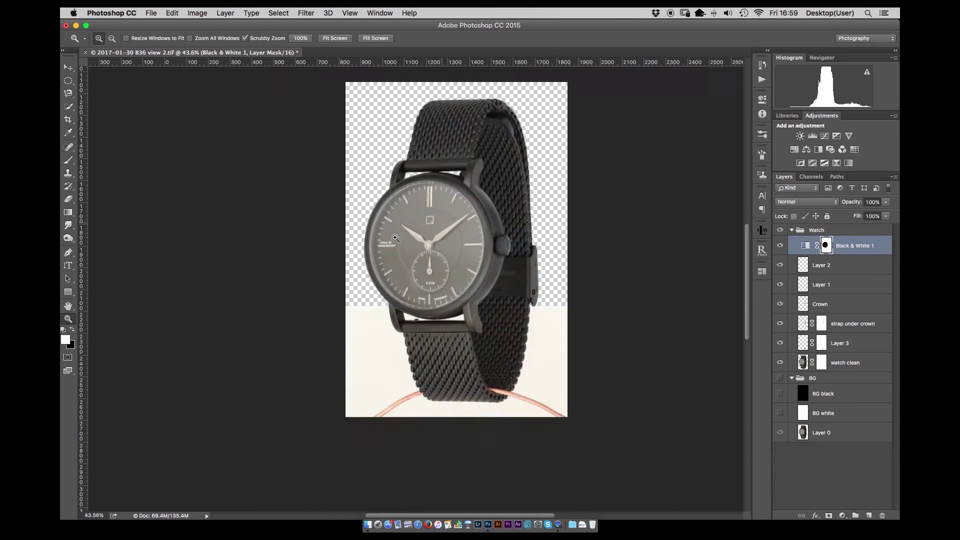
key("super+d")
Add a Curves 1 layer and raise the curve to brighten the dial
key("m")
left_click(824, 135)
left_click_drag(681, 200, 683, 183)
left_click(632, 245)
Paint a gradient across the dial into the Curves 1 mask, then hide Curves 1
left_click(825, 245, "super")
key("g")
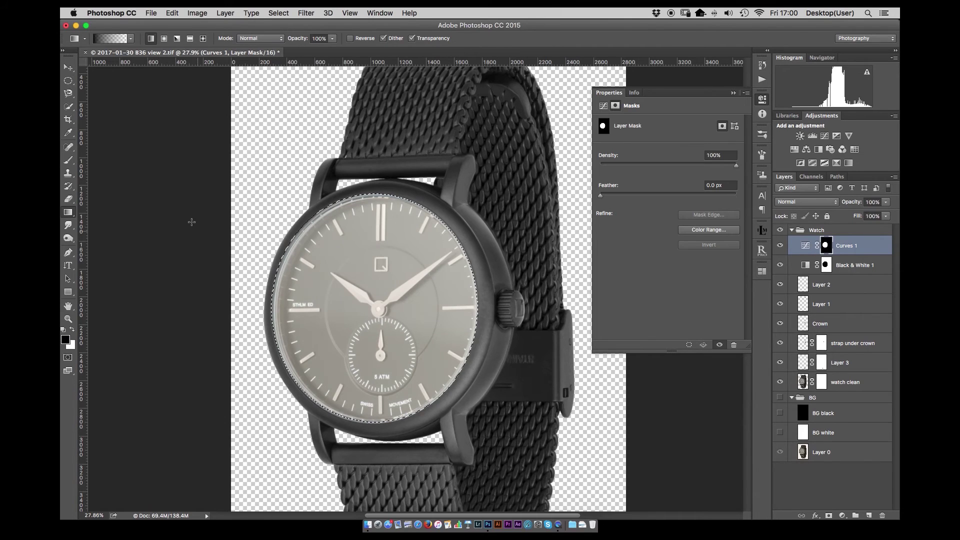
key("x")
left_click_drag(280, 310, 380, 310)
left_click(780, 245)
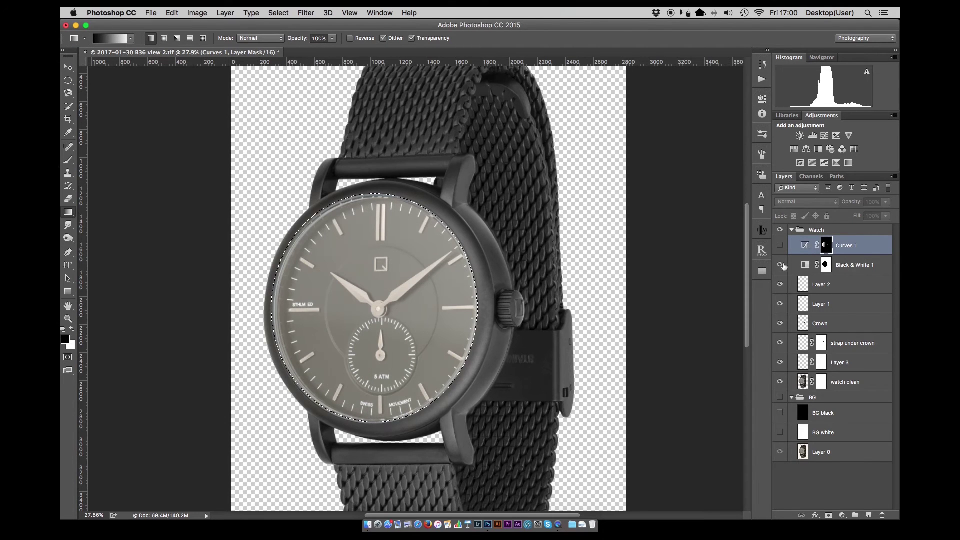
Add a shadow-darkening Curves layer and name it 'strap contrast'
left_click(824, 136)
left_click(673, 207)
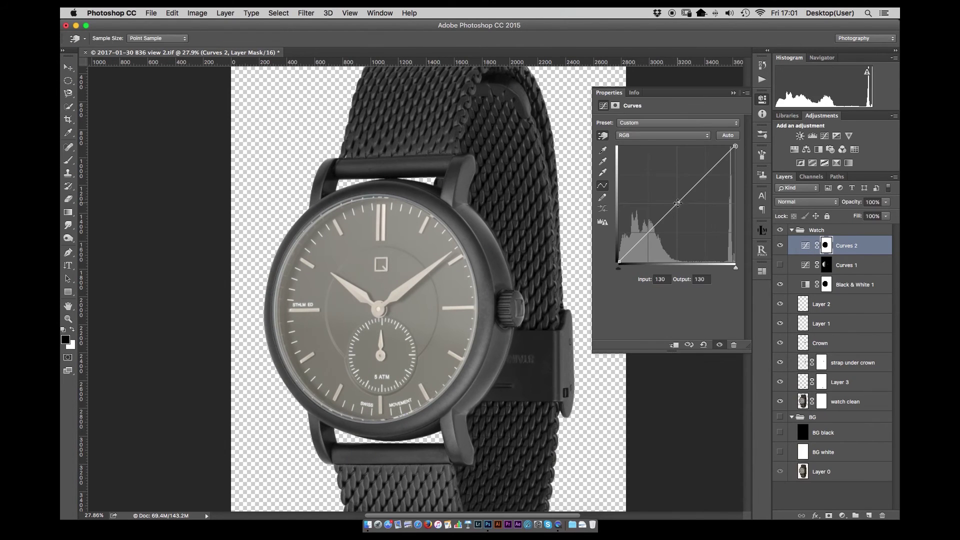
left_click_drag(638, 243, 639, 247)
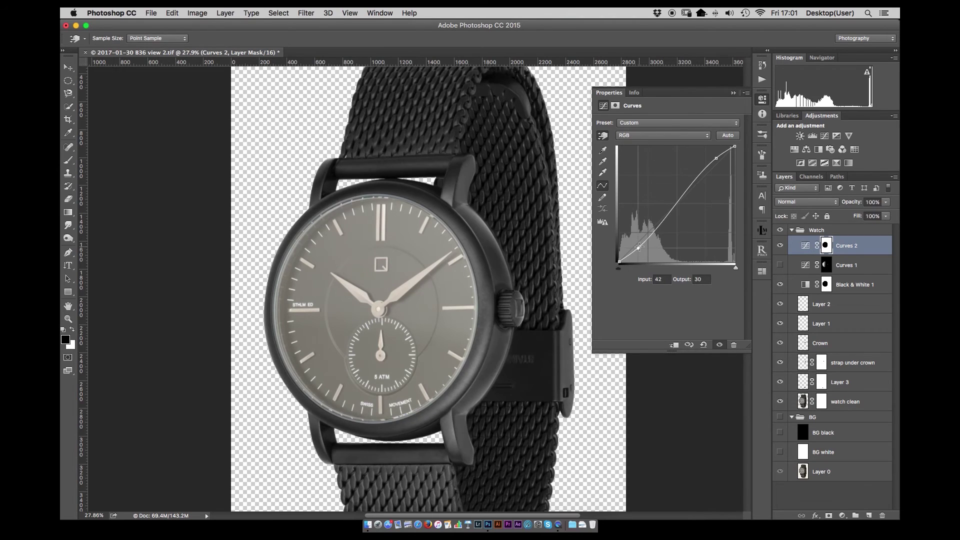
left_click(734, 94)
key("super+minus")
double_click(847, 245)
type("strap contrast")
key("Return")
Show Curves 1 again and reshape its curve
left_click(779, 265)
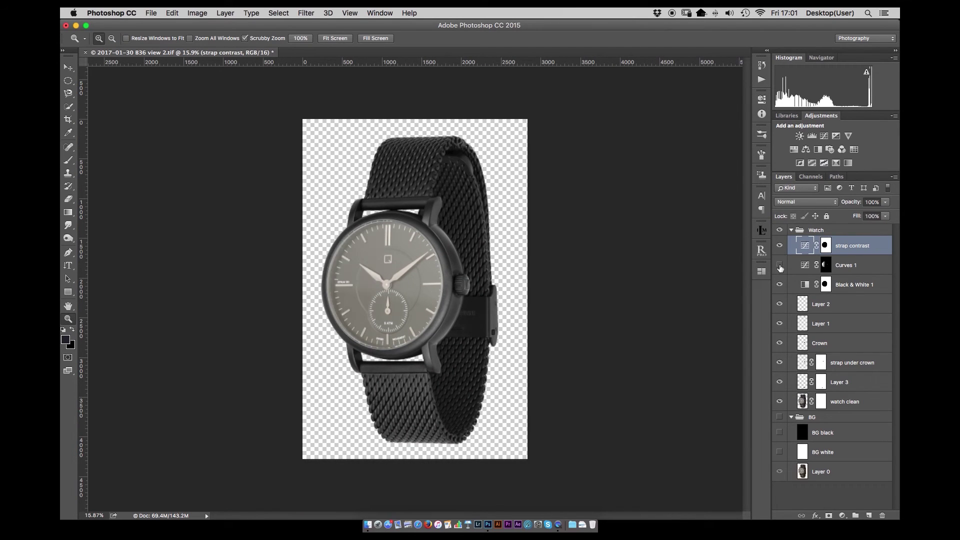
double_click(804, 264)
left_click_drag(689, 206, 692, 206)
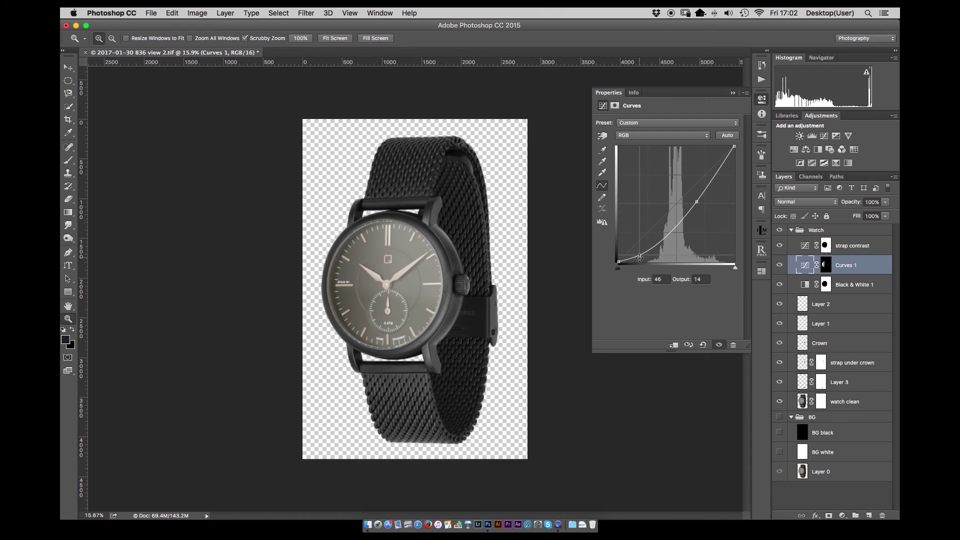
left_click(732, 93)
scroll(392, 319, "up", 3)
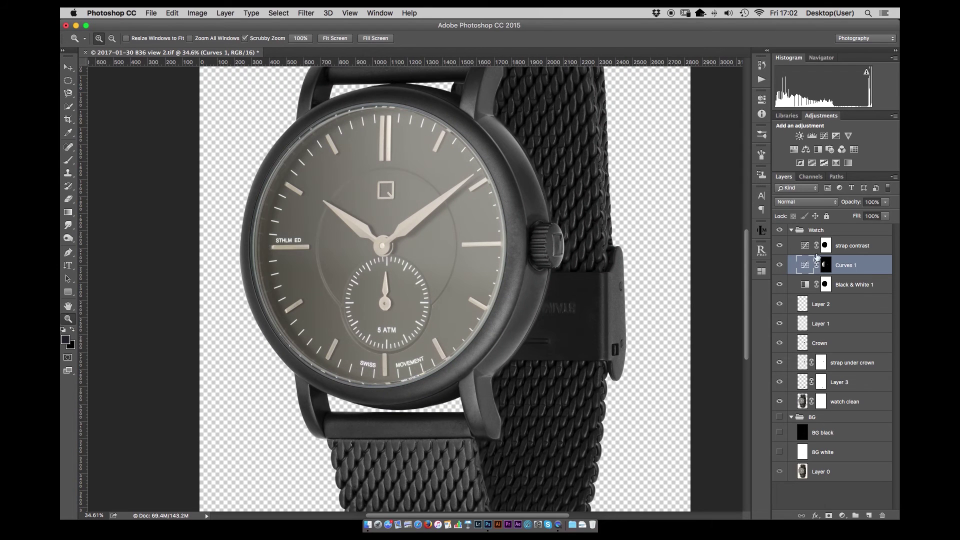
Invert the strap contrast mask, set its curve point to 55/32, and lower opacity to 66%
left_click(823, 246, "super")
key("super+d")
key("super+i")
key("super+i")
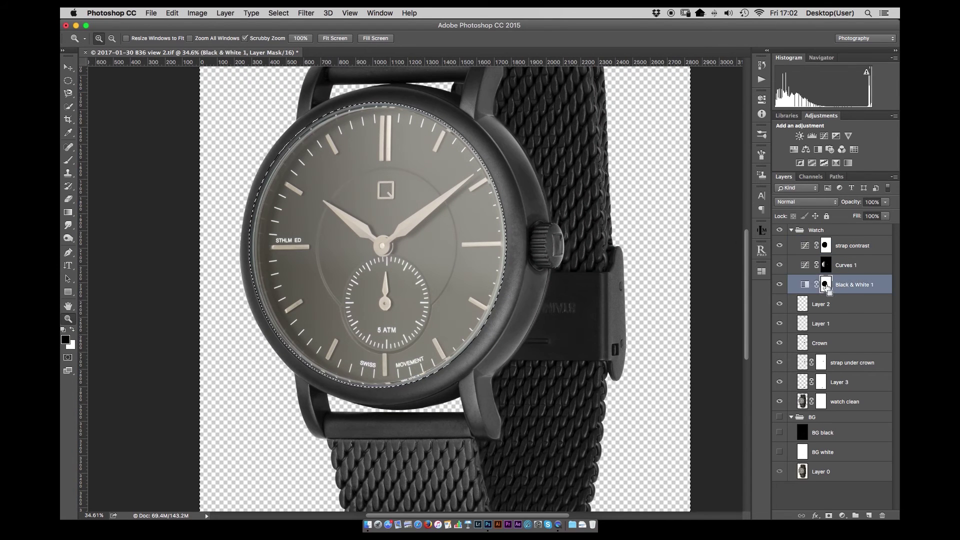
left_click(805, 246)
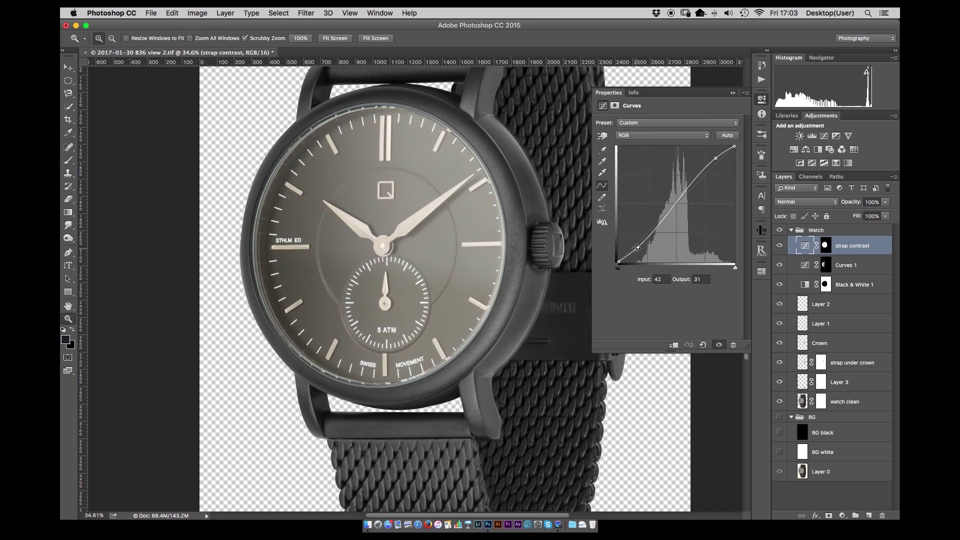
left_click_drag(679, 202, 645, 248)
left_click(732, 93)
key("super+minus")
left_click(761, 99)
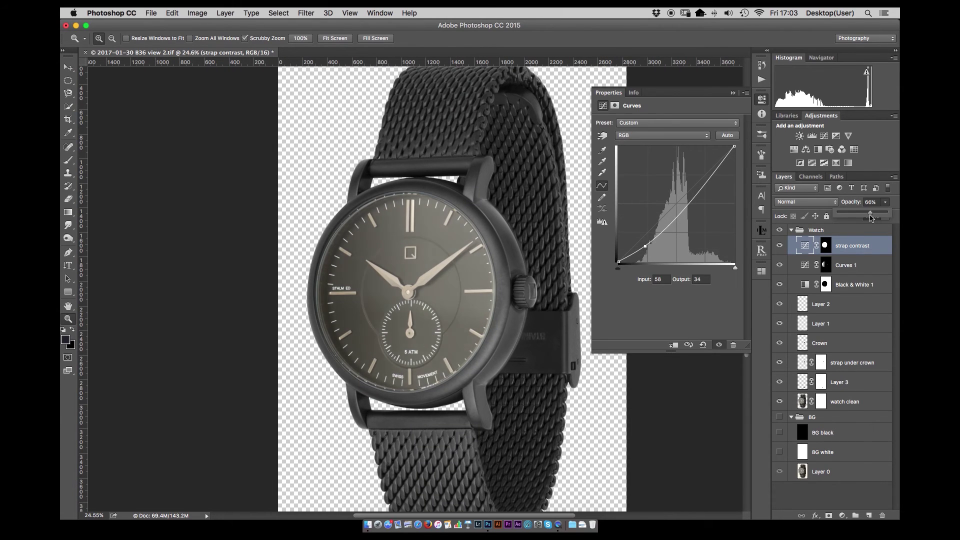
left_click_drag(450, 260, 457, 261)
Rename Curves 1 to 'face darken left' and spot-heal the mark beside the crown on watch clean
double_click(845, 264)
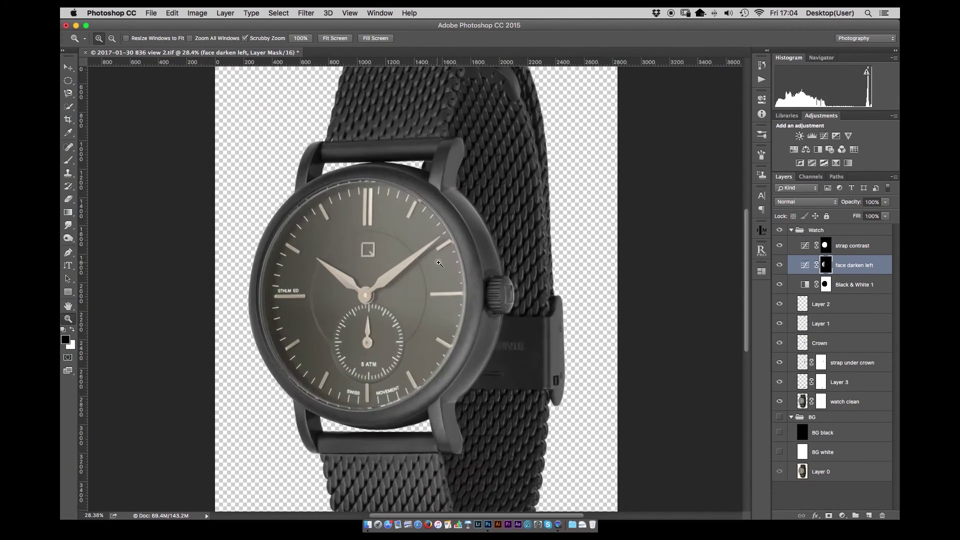
left_click_drag(583, 350, 630, 350)
key("j")
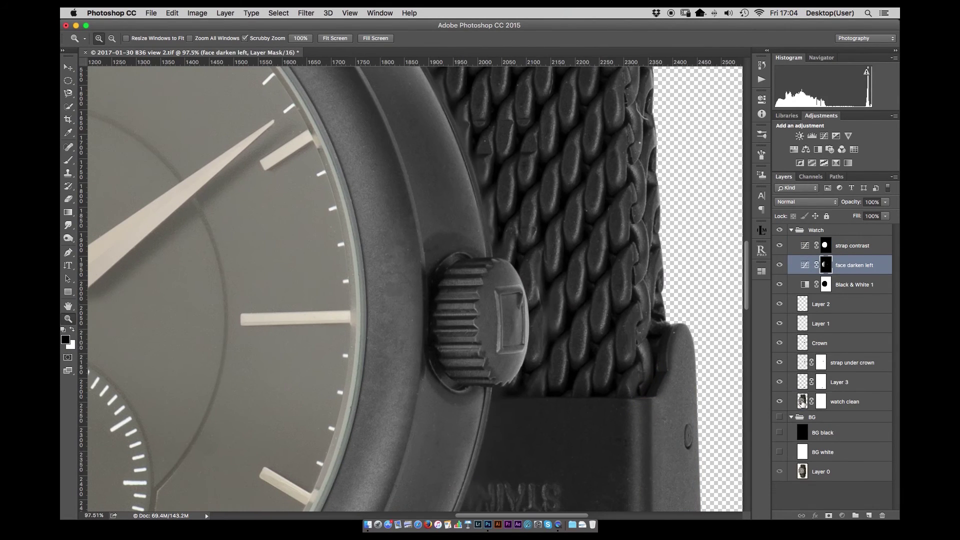
left_click(845, 402)
left_click_drag(390, 205, 396, 252)
left_click_drag(383, 420, 384, 312)
left_click_drag(391, 347, 394, 434)
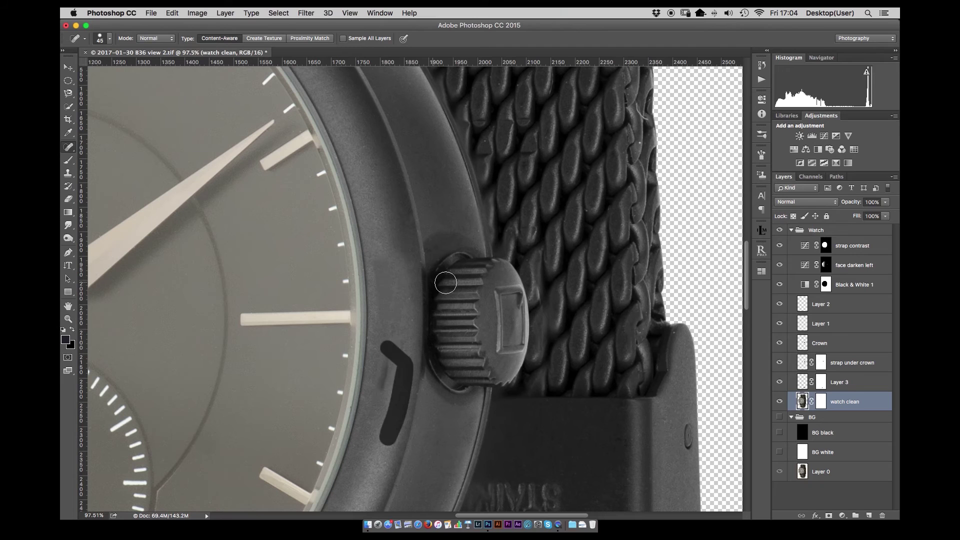
key("super+z")
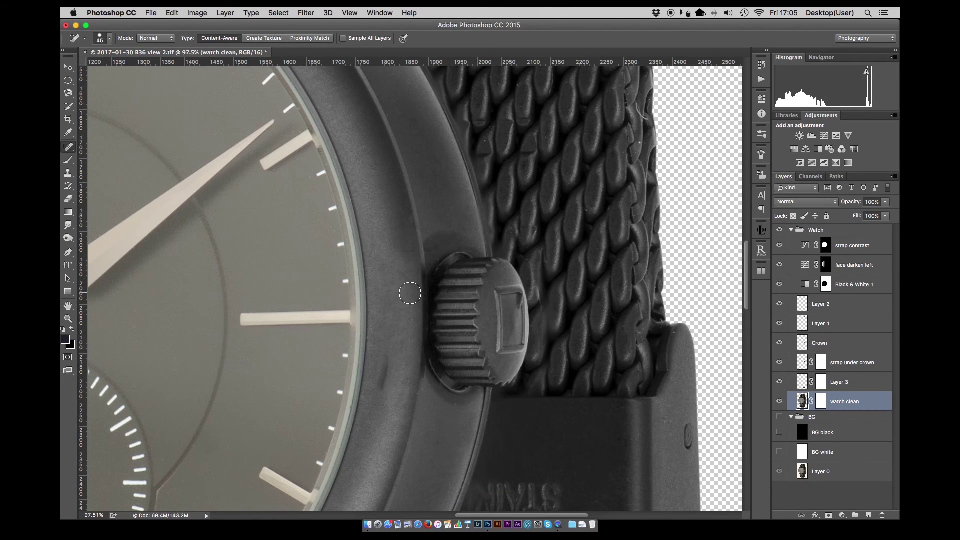
left_click_drag(410, 293, 330, 294)
Rename strap contrast to 'face contrast' and add a Curves 1 S-curve using its copied mask
double_click(844, 246)
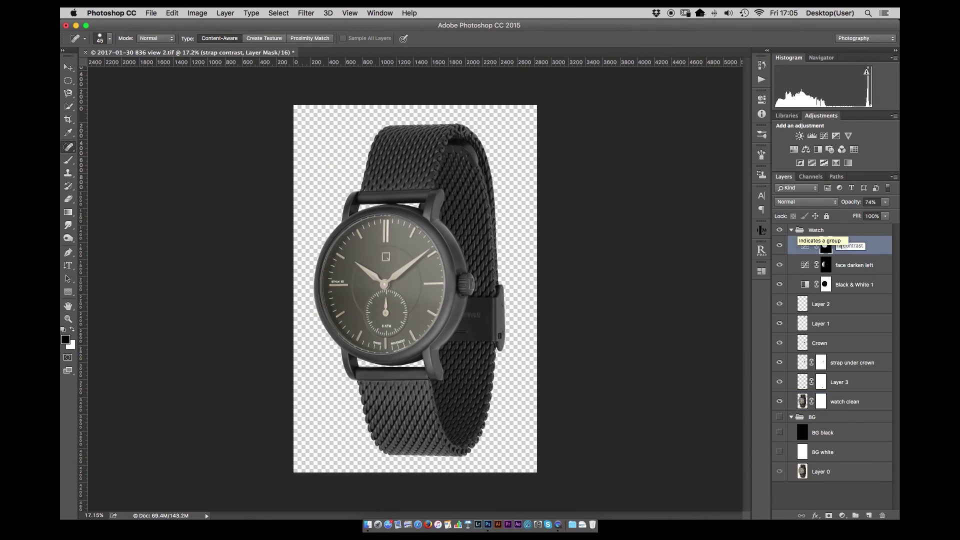
left_click(823, 136)
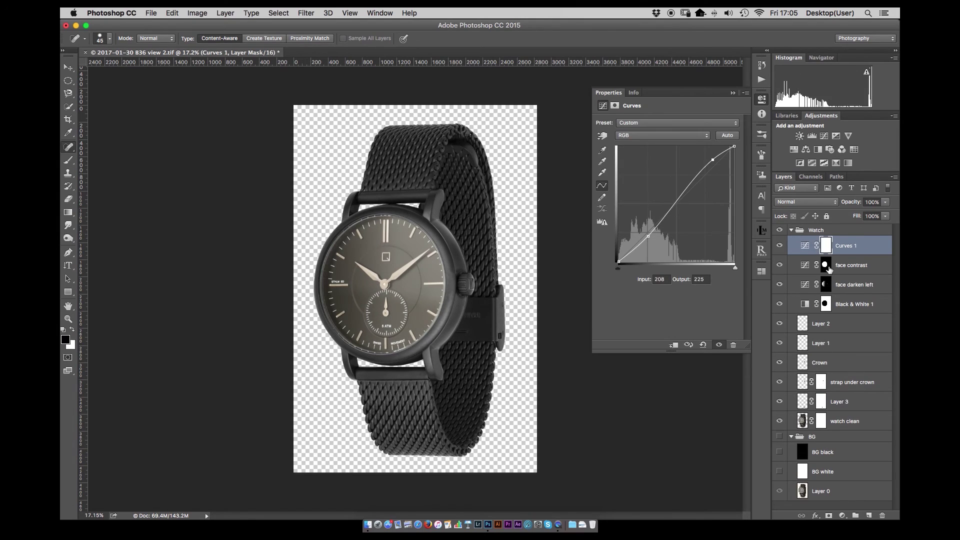
left_click_drag(825, 265, 825, 245)
key("Return")
left_click(805, 245)
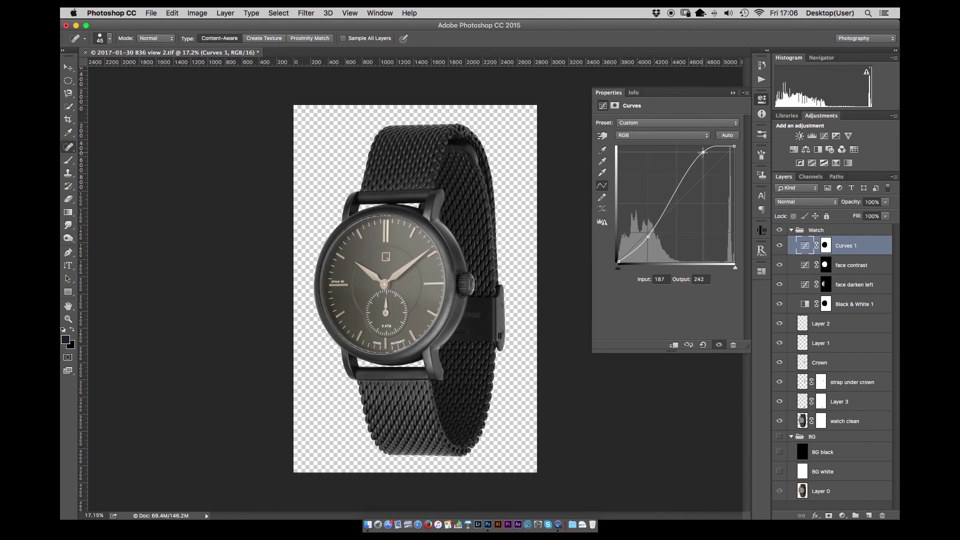
Lower face contrast to 56% opacity, save the document, and add a Black & White 2 layer
left_click(825, 265)
left_click(885, 202)
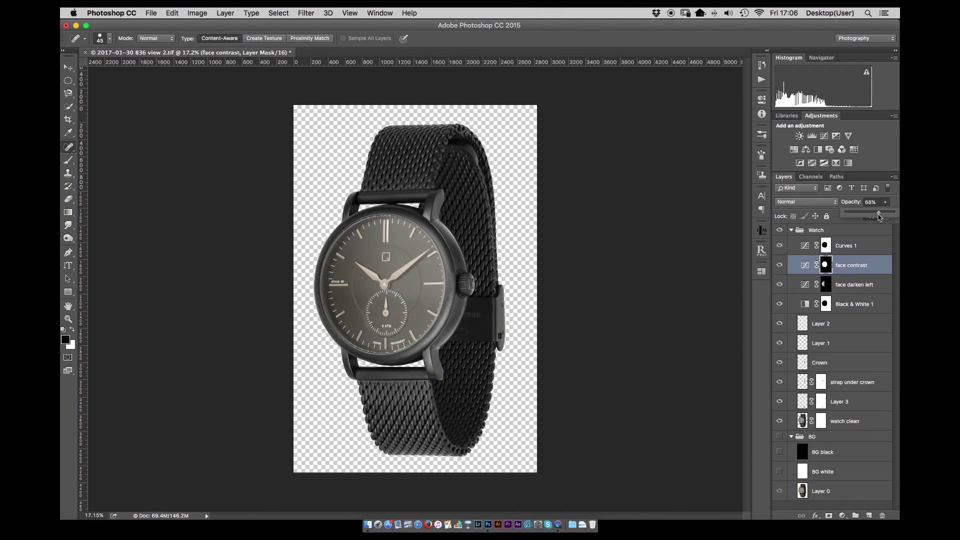
left_click_drag(521, 237, 560, 190)
key("super+s")
left_click_drag(405, 248, 425, 249)
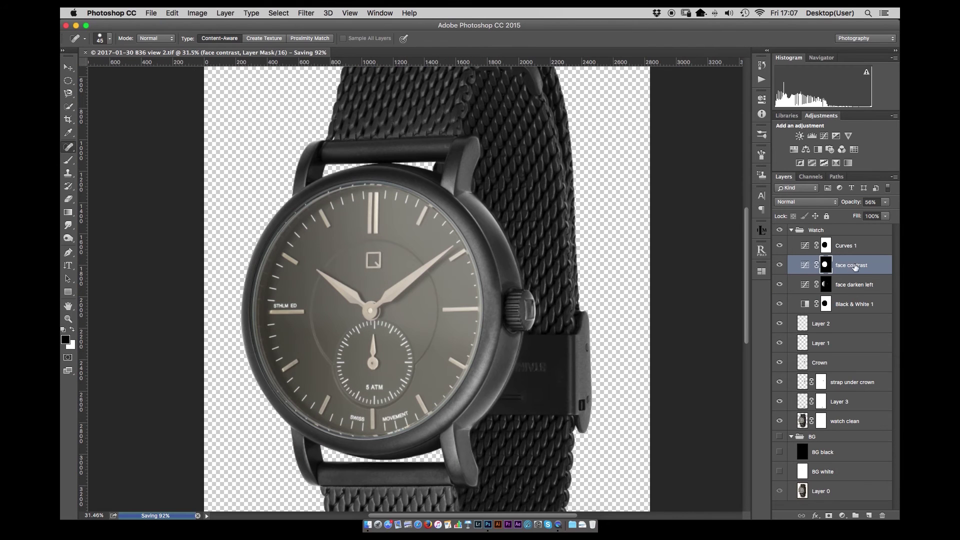
left_click(817, 149)
left_click(278, 13)
Try a Color Range selection, then draw an elliptical selection around the watch face
left_click(297, 113)
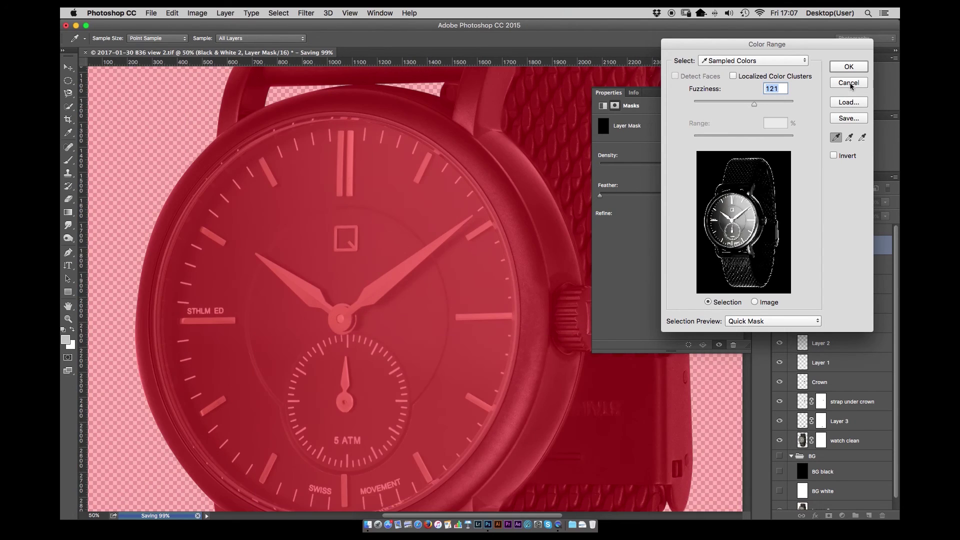
left_click(848, 83)
key("super+0")
key("m")
left_click_drag(272, 171, 493, 397)
scroll(406, 275, "up", 5)
Color Range-select the dial's tone and fill that mask area with black
key("super+alt+shift+c")
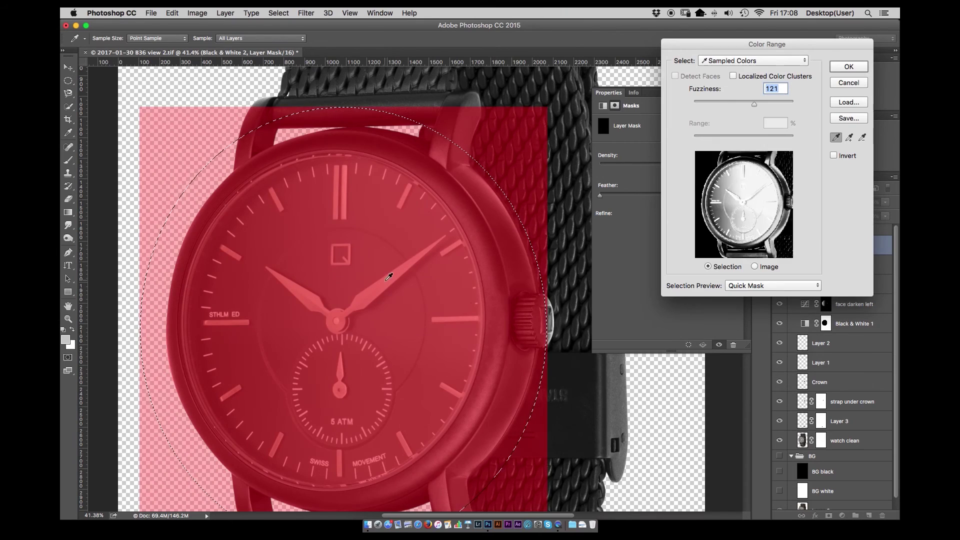
left_click(247, 302)
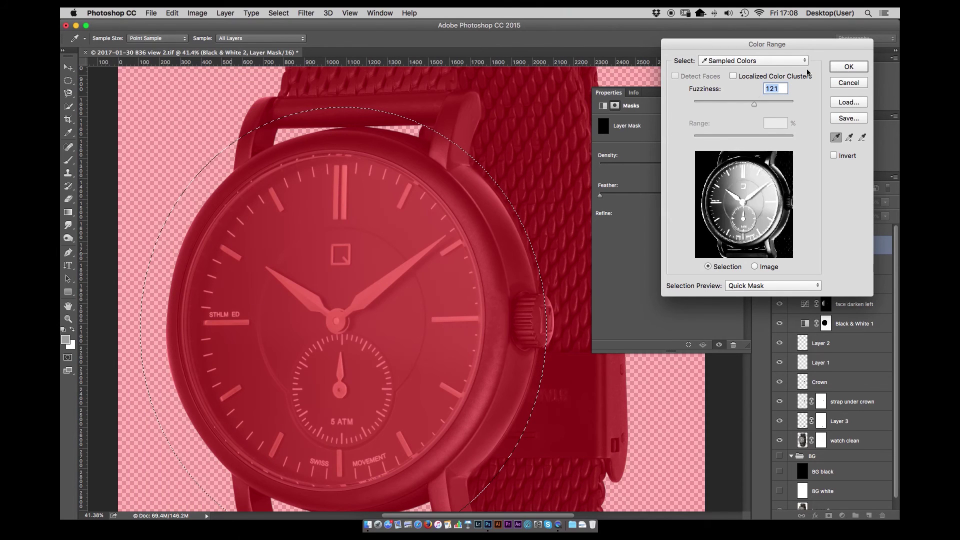
left_click(838, 71)
left_click(733, 94)
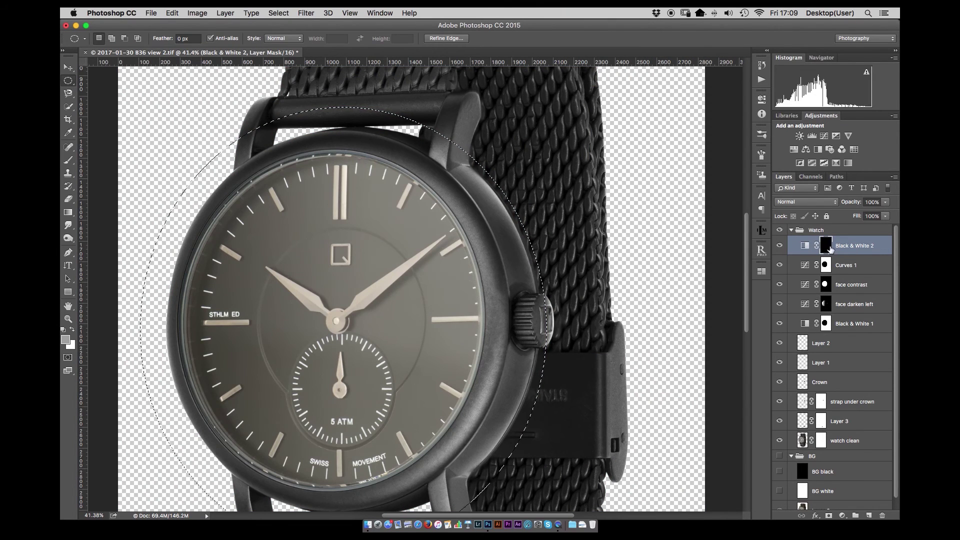
key("shift+BackSpace")
key("Return")
key("ctrl+d")
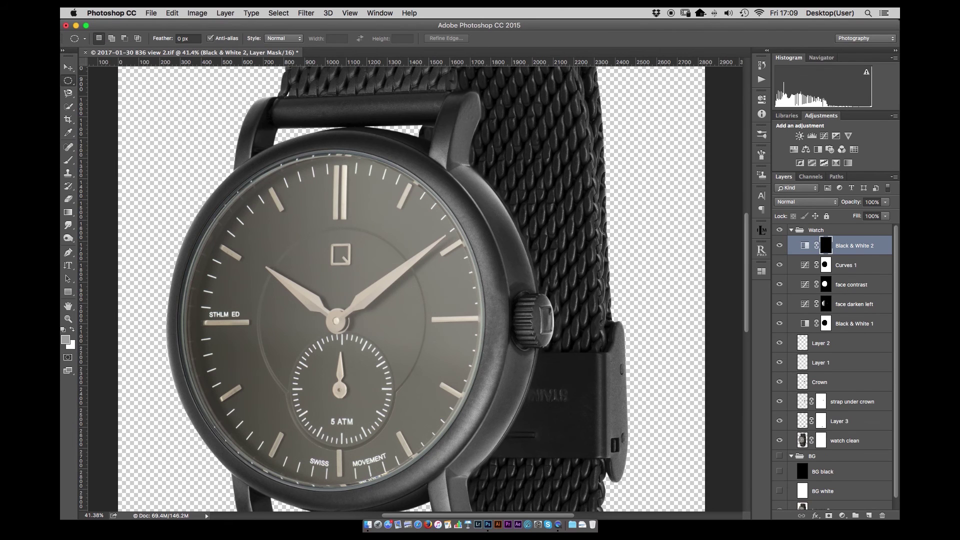
On the Curves 1 mask, reselect the circle and refine it with Color Range
left_click(849, 265)
scroll(400, 284, "down", 1)
key("ctrl+shift+d")
left_click(279, 13)
left_click(283, 122)
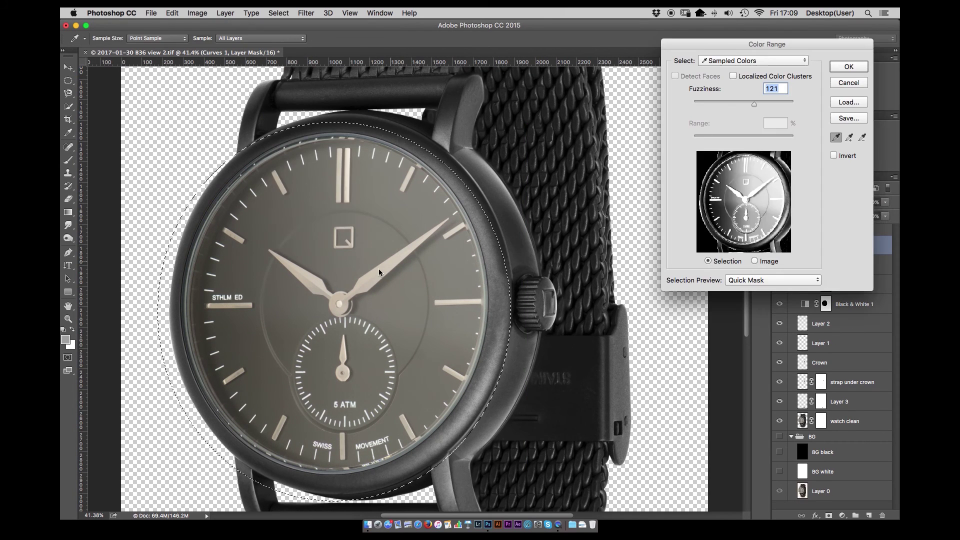
left_click(848, 67)
Add Black & White 2, load its mask as a selection, delete it, and create Layer 4
left_click(819, 149)
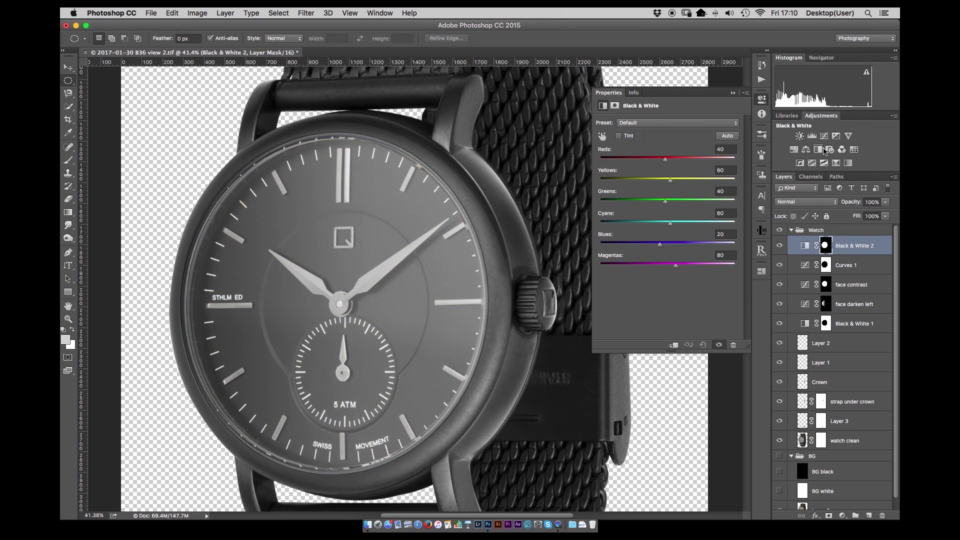
right_click(829, 247)
left_click(770, 287)
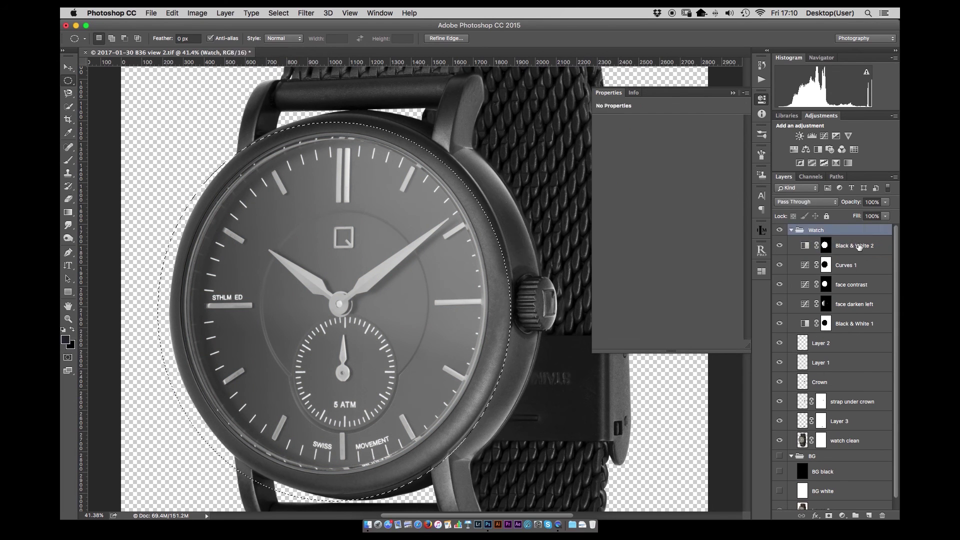
key("ctrl+d")
key("Delete")
key("ctrl+shift+alt+n")
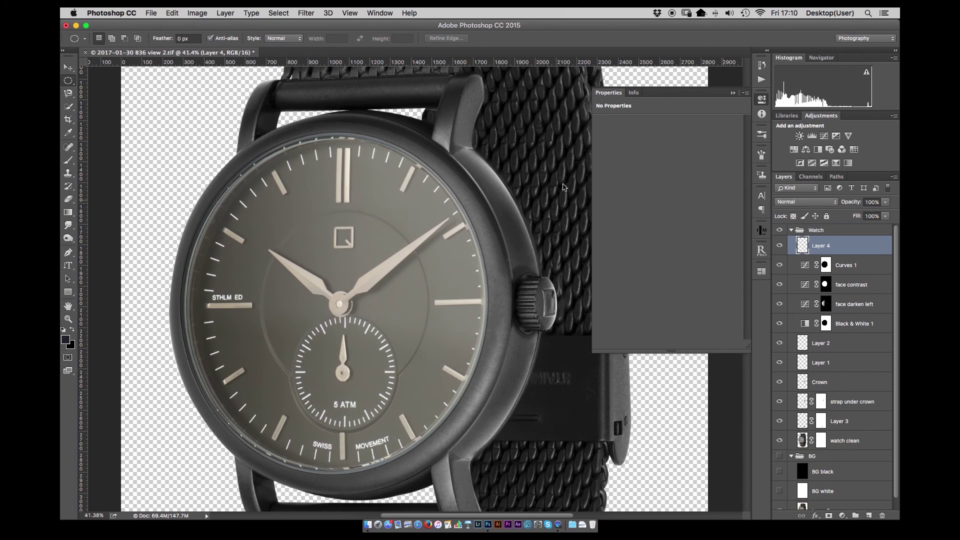
Build a Color Range selection within a rectangle around the watch head and refine its edges
left_click(278, 13)
left_click(295, 115)
left_click(847, 65)
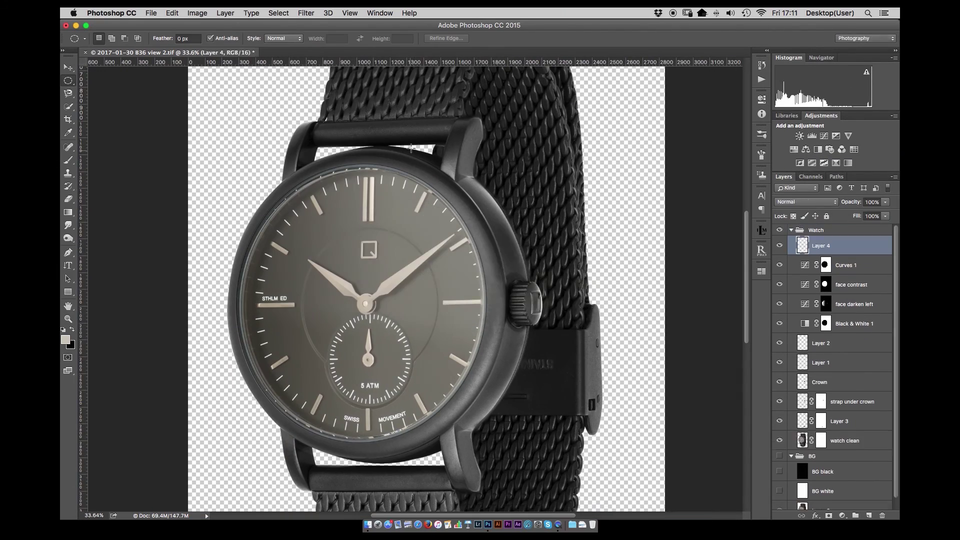
left_click(68, 80)
left_click(105, 79)
left_click_drag(210, 139, 539, 478)
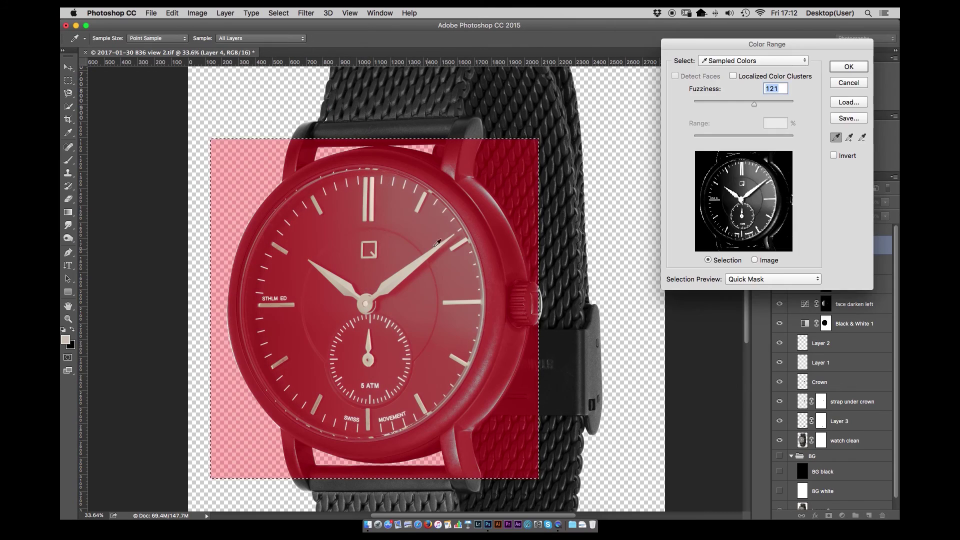
left_click(846, 65)
key("super+alt+r")
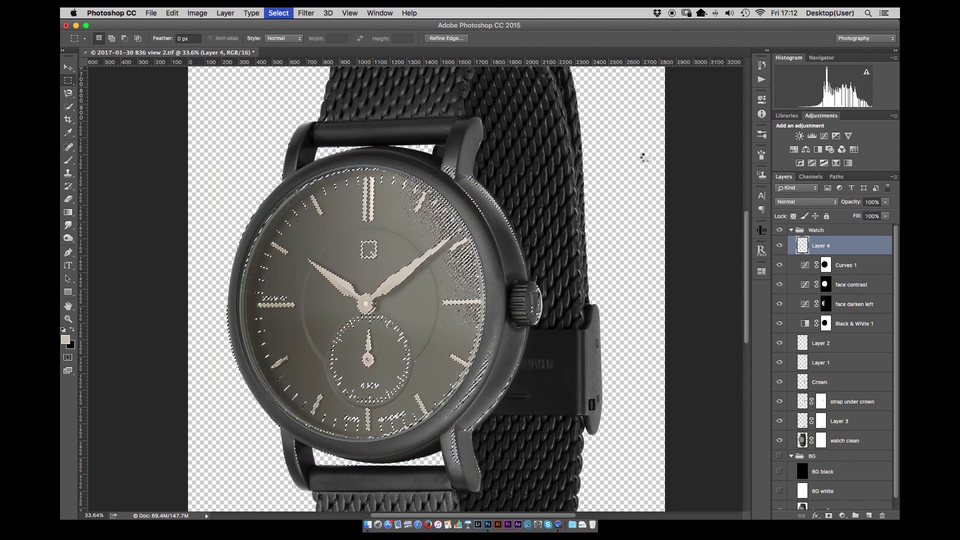
left_click(835, 293)
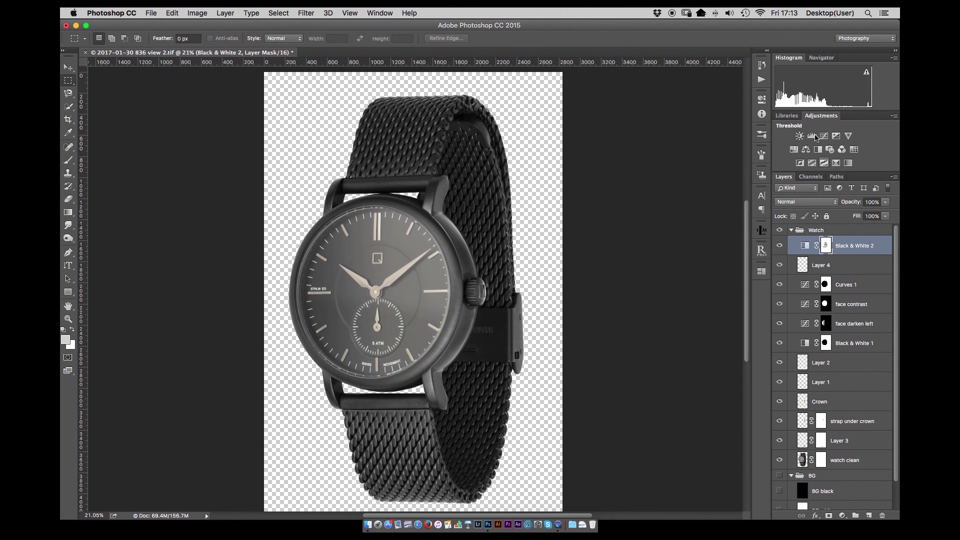
Add Hue/Saturation 1 at +20 saturation and merge visible layers into a new top layer
left_click(793, 149)
left_click_drag(667, 180, 681, 181)
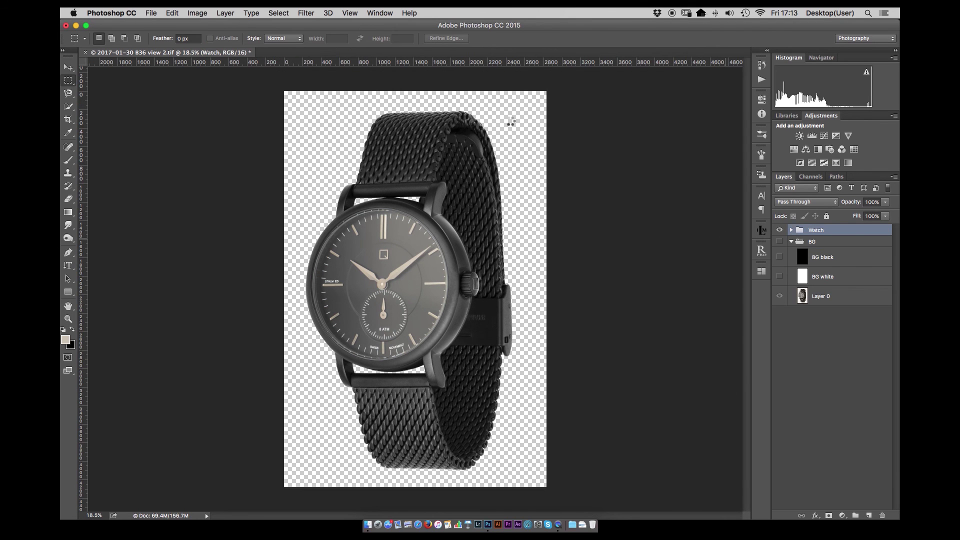
key("super+alt+shift+e")
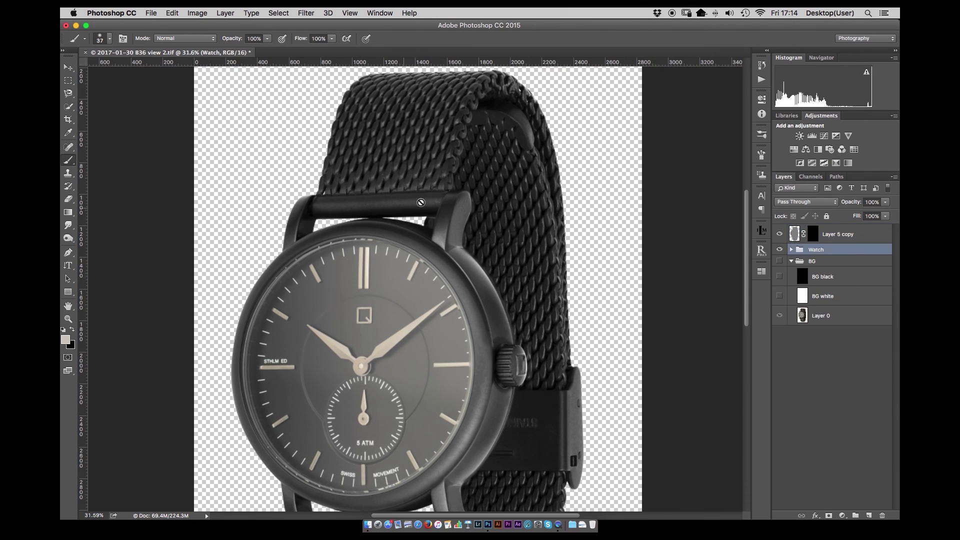
key("Escape")
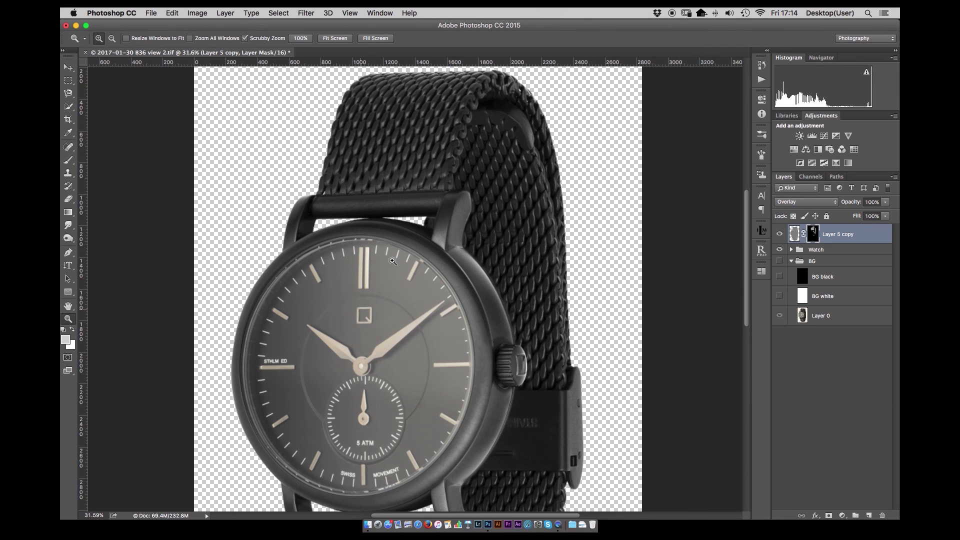
scroll(364, 311, "up", 5)
scroll(377, 438, "down", 5)
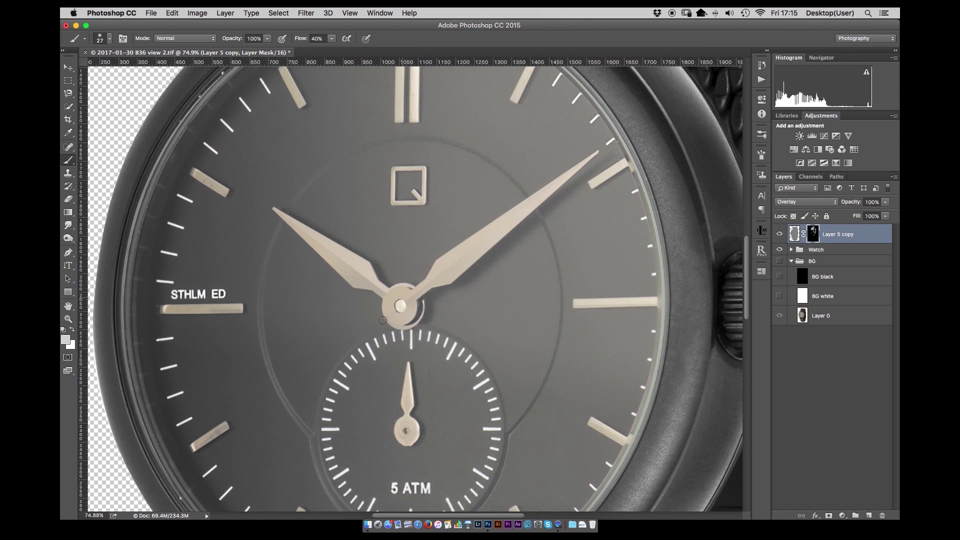